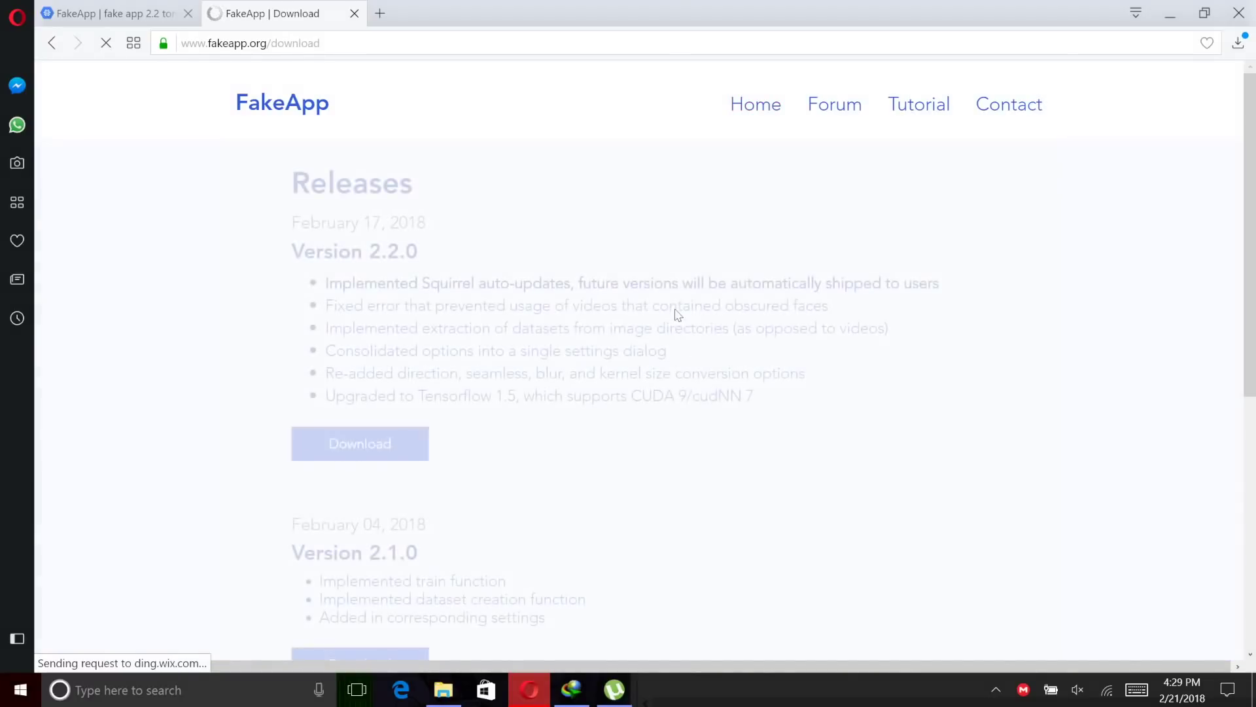
Step: Highlight the last four bullet notes under Version 2.2.0 on fakeapp.org/download
{"action": "left_click_drag", "start_coordinate": [326, 327], "coordinate": [328, 448]}
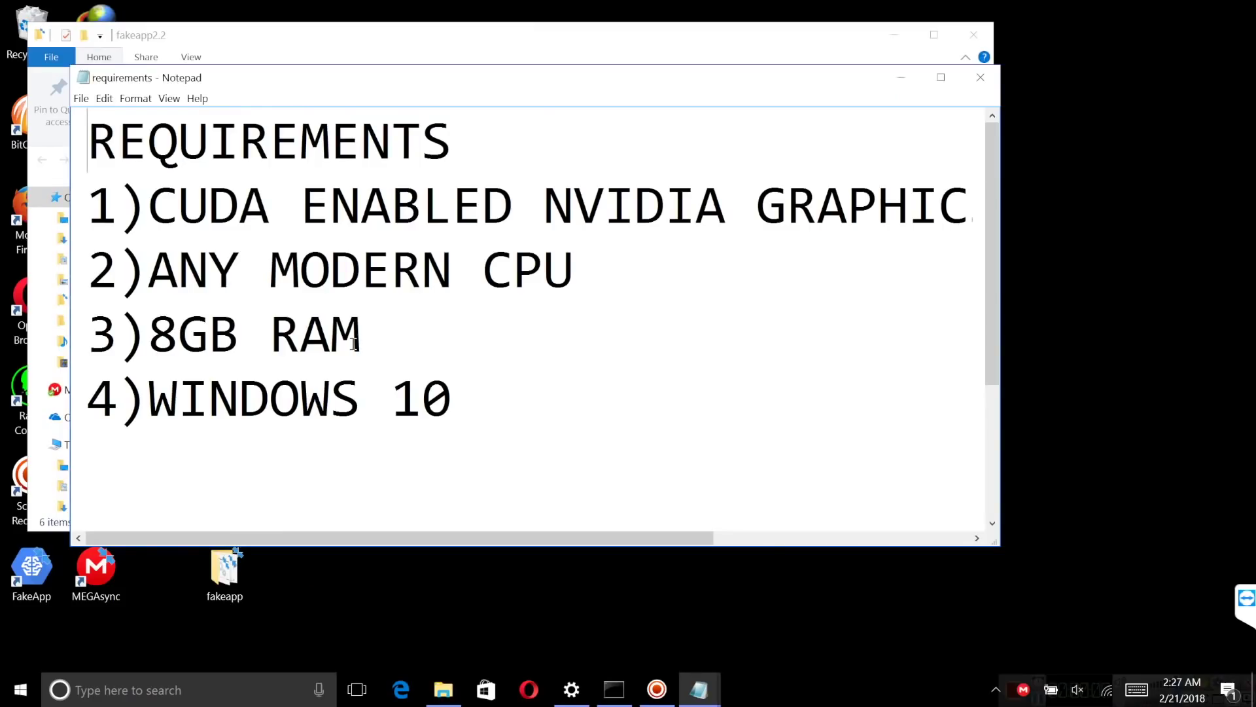
Step: Maximize the requirements Notepad window and briefly highlight the requirements list
{"action": "left_click", "coordinate": [941, 77]}
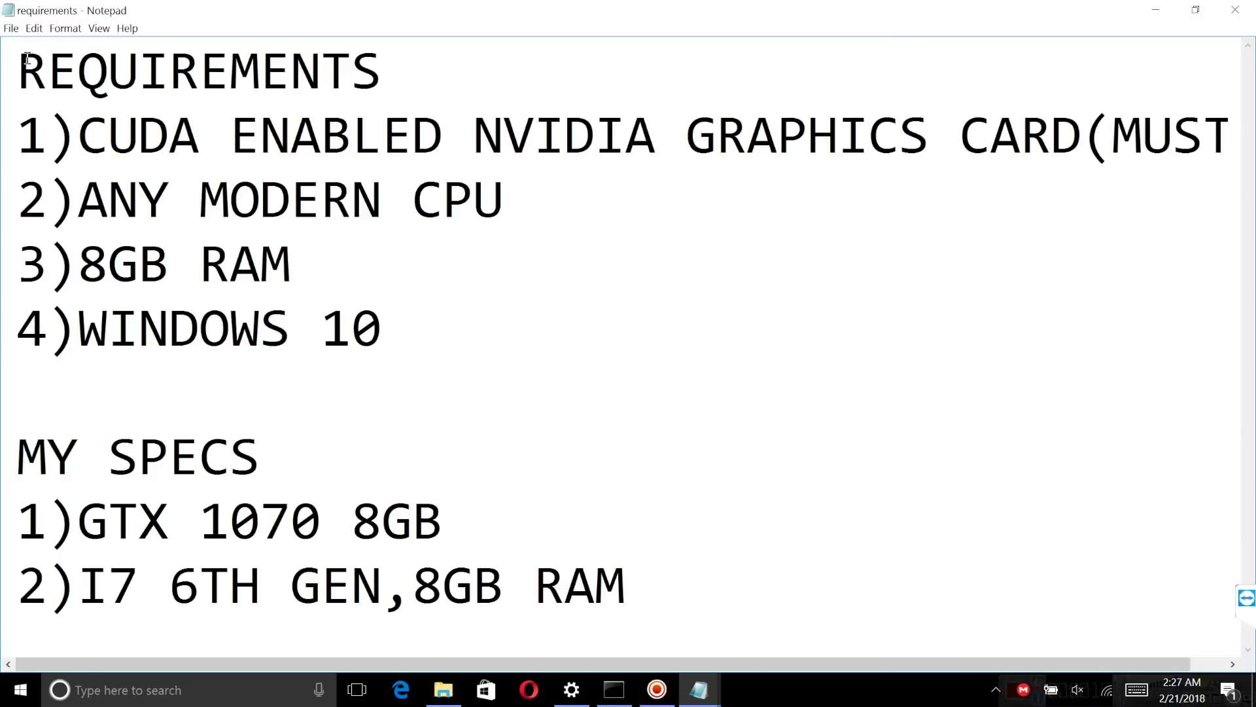
{"action": "left_click_drag", "start_coordinate": [20, 58], "coordinate": [382, 347]}
{"action": "left_click", "coordinate": [382, 357]}
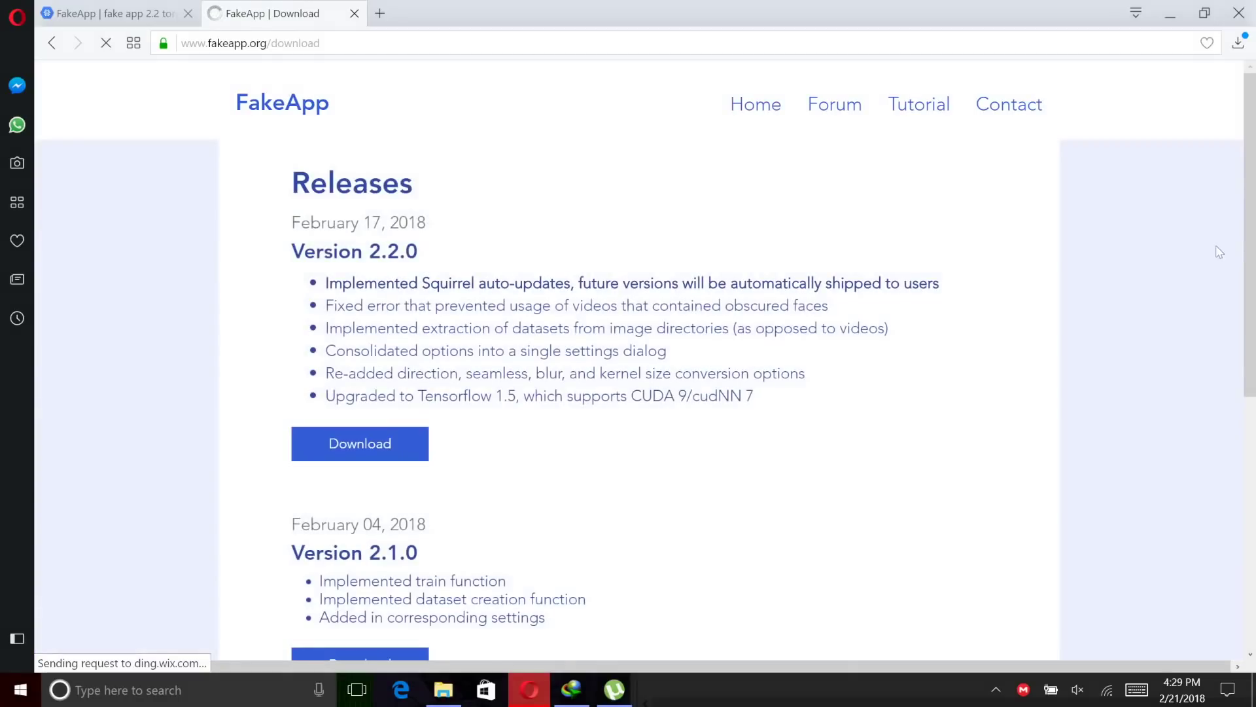
Step: From the FakeApp 2.2 forum torrent post, open the updated zippyshare link in a new tab
{"action": "left_click_drag", "start_coordinate": [330, 327], "coordinate": [510, 474]}
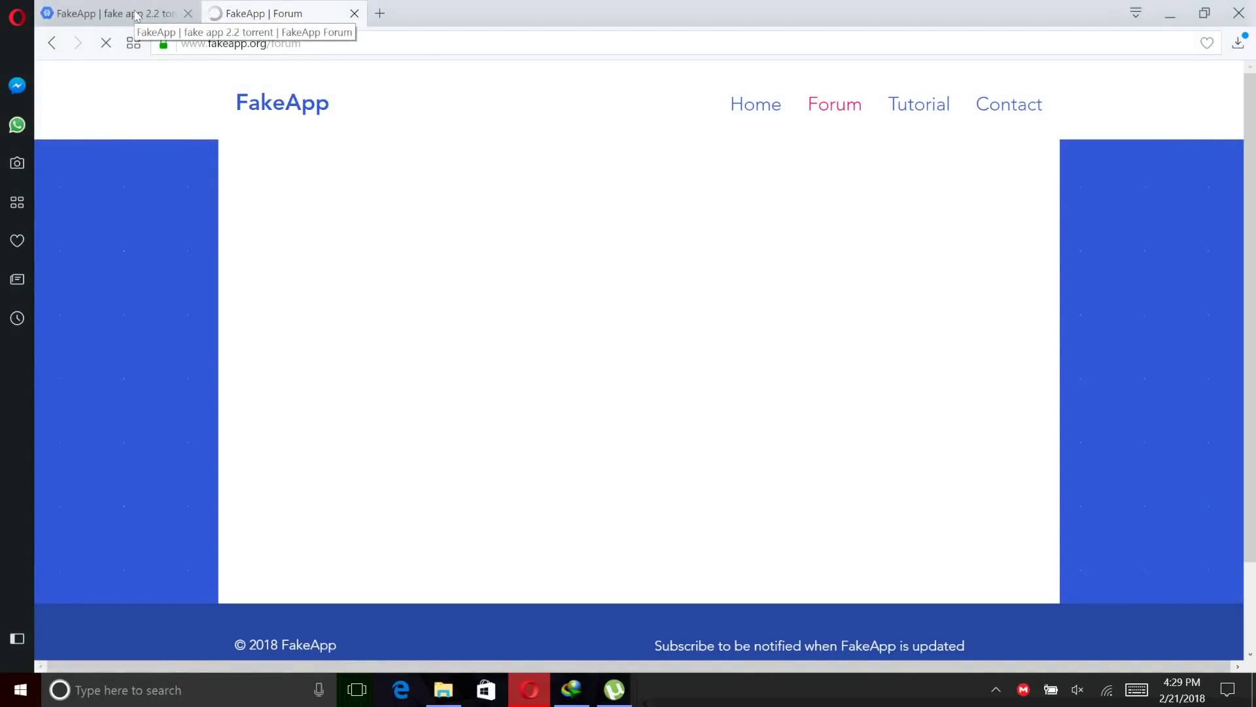
{"action": "left_click", "coordinate": [135, 14]}
{"action": "left_click", "coordinate": [265, 23]}
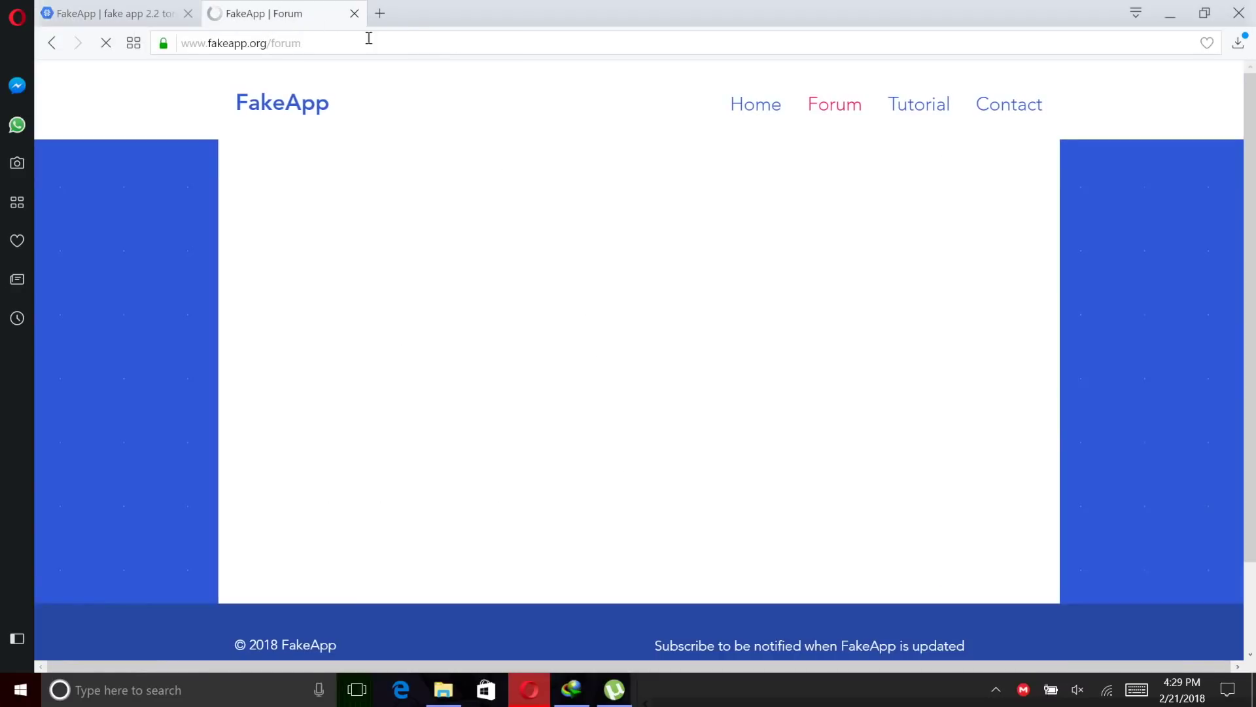
{"action": "key", "text": "ctrl+Tab"}
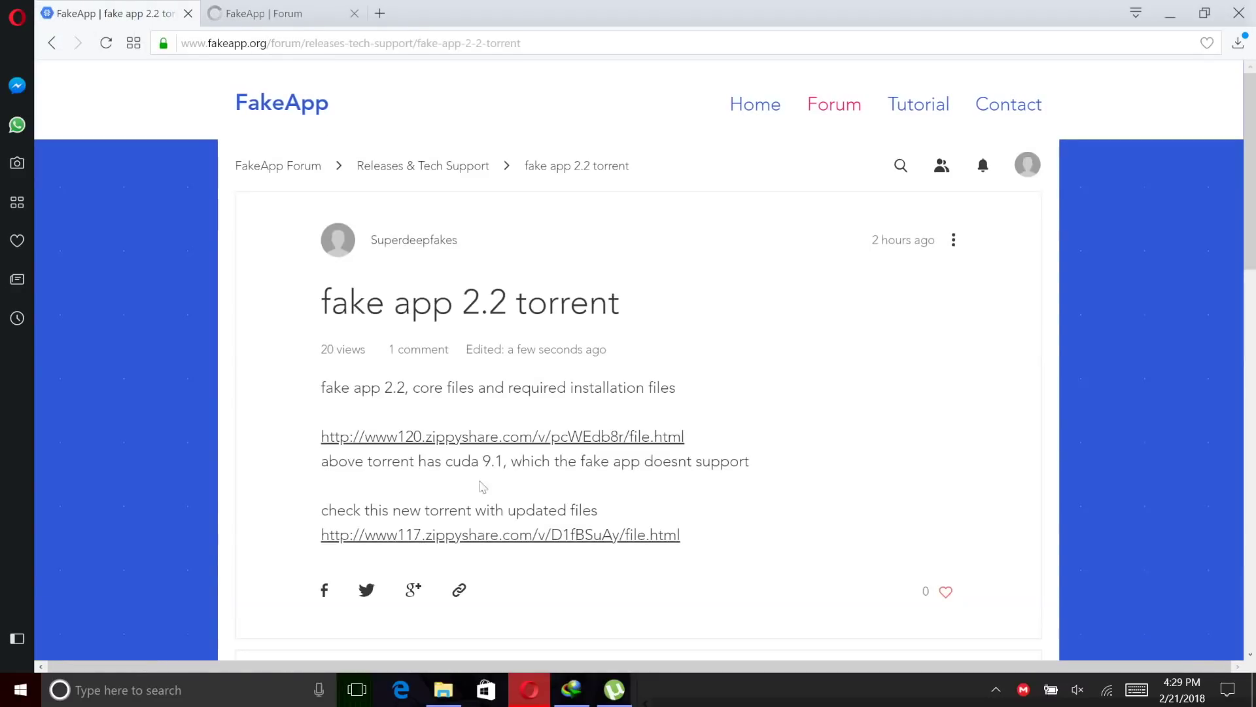
{"action": "left_click", "coordinate": [412, 537]}
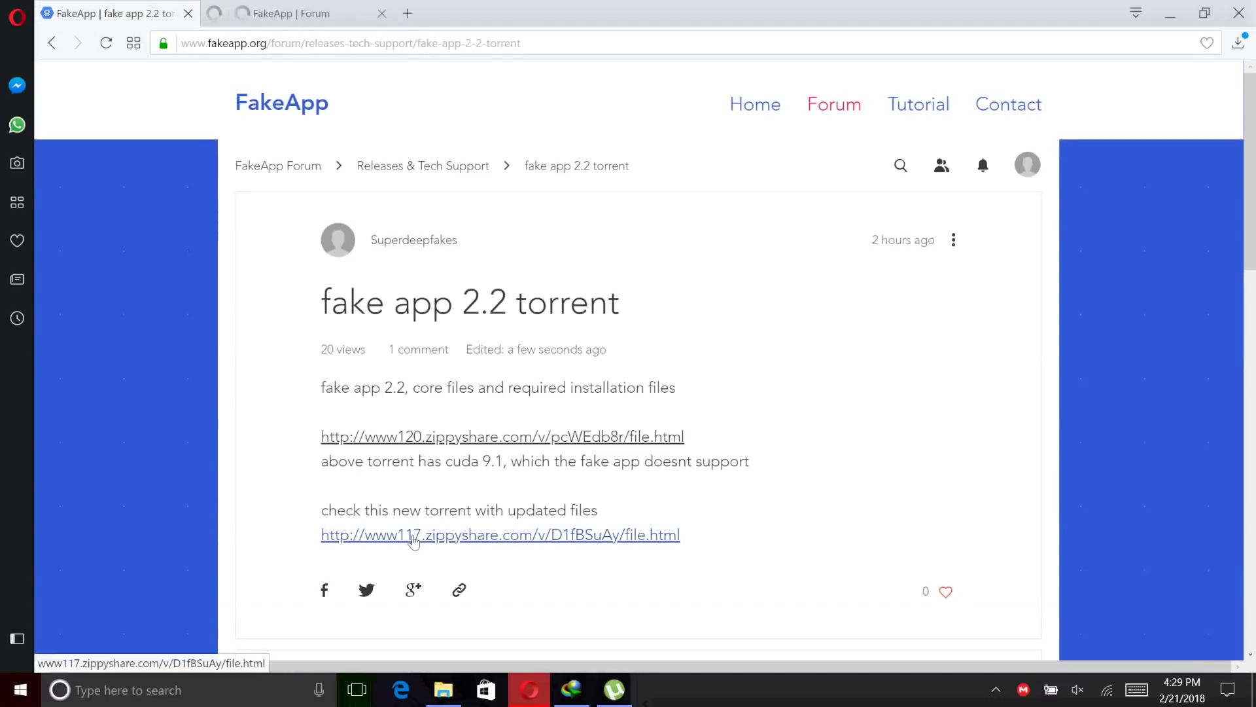
{"action": "left_click", "coordinate": [265, 20]}
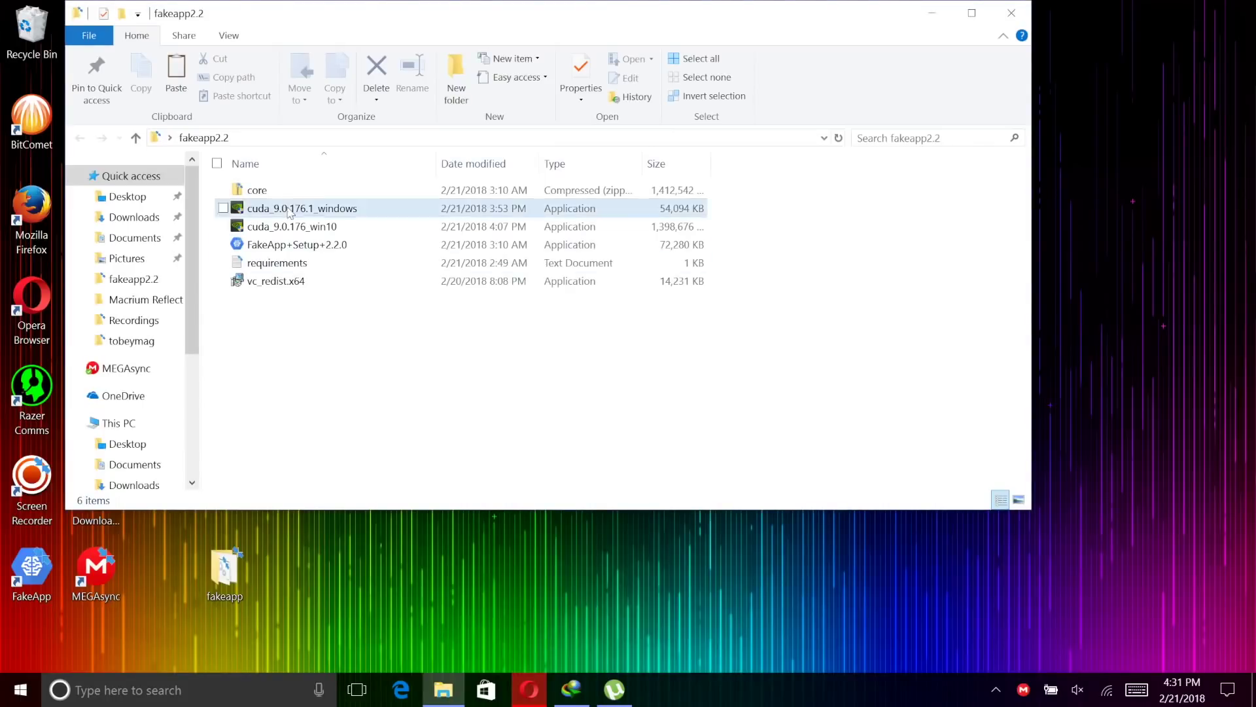
Step: Launch the cuda_9.0.176_win10 installer and extract it to the default folder
{"action": "left_click", "coordinate": [281, 281]}
{"action": "left_click", "coordinate": [290, 209]}
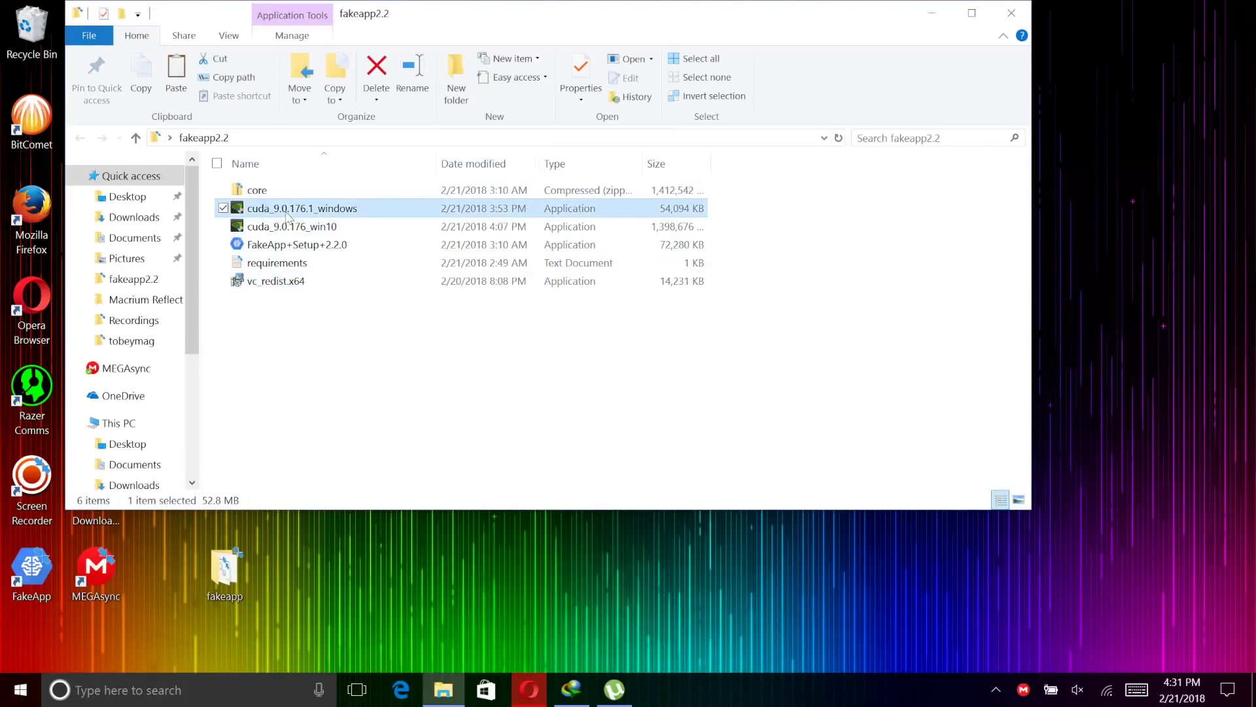
{"action": "double_click", "coordinate": [278, 226]}
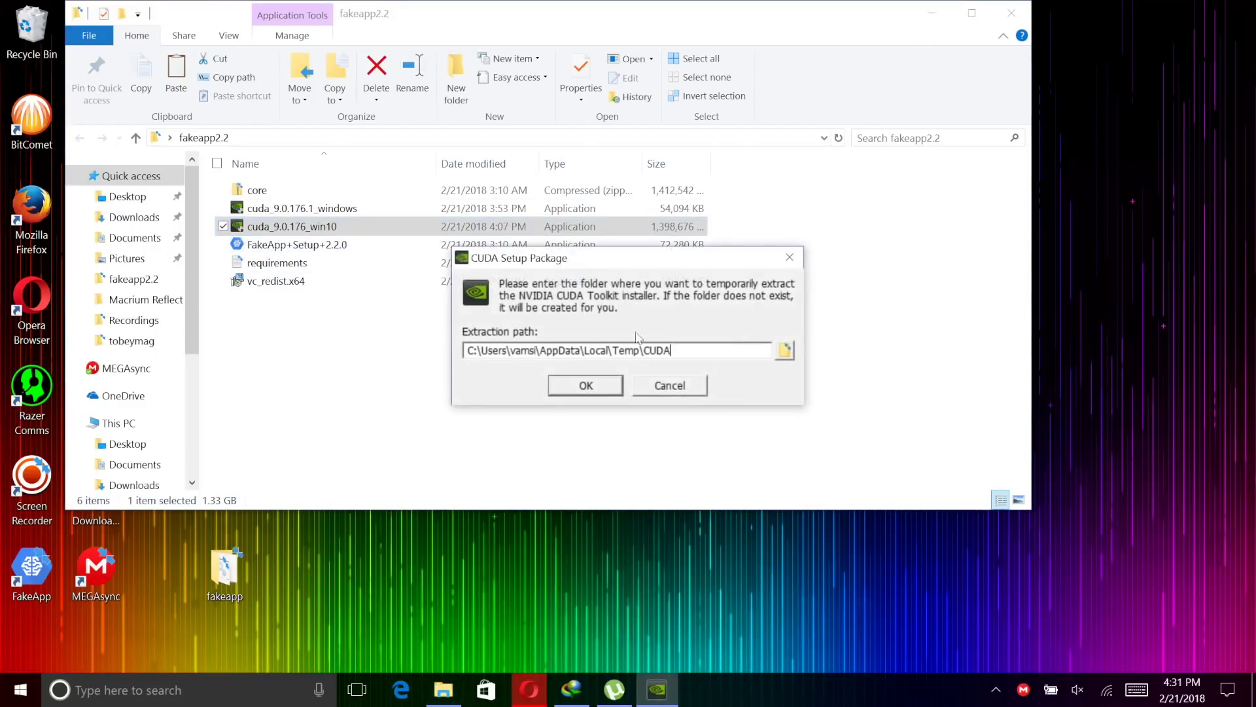
{"action": "left_click", "coordinate": [566, 387]}
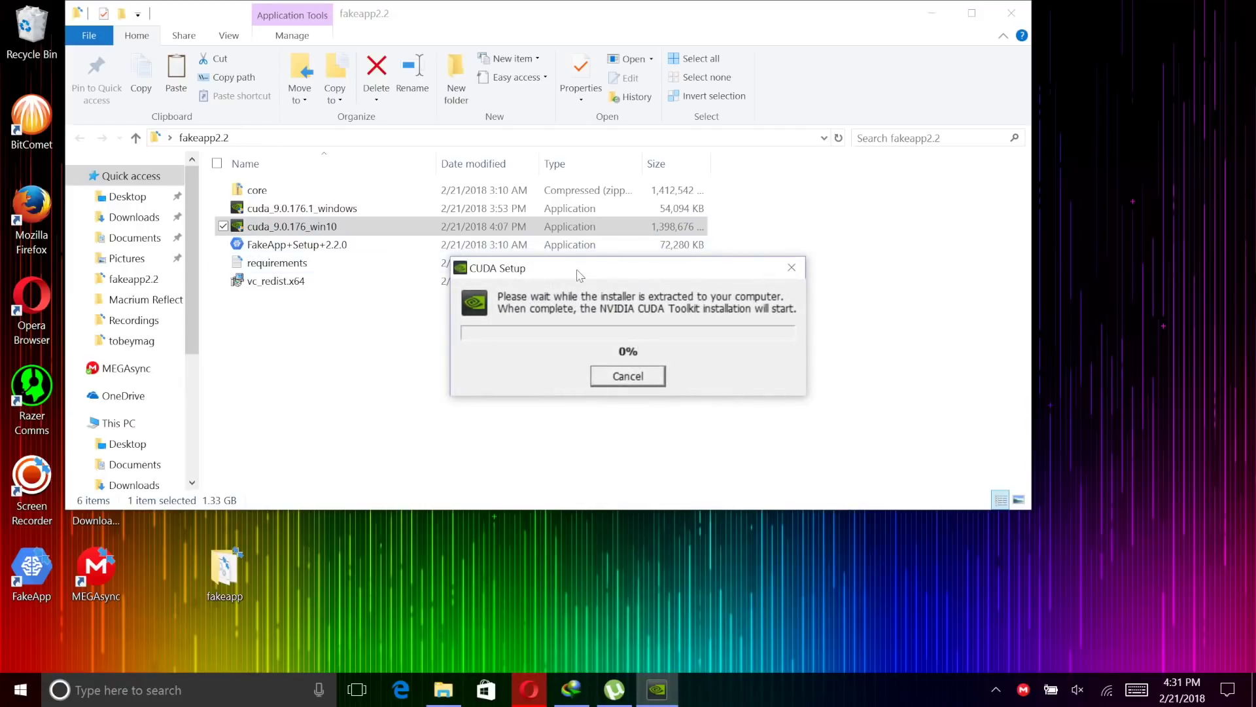
{"action": "left_click_drag", "start_coordinate": [575, 270], "coordinate": [565, 409]}
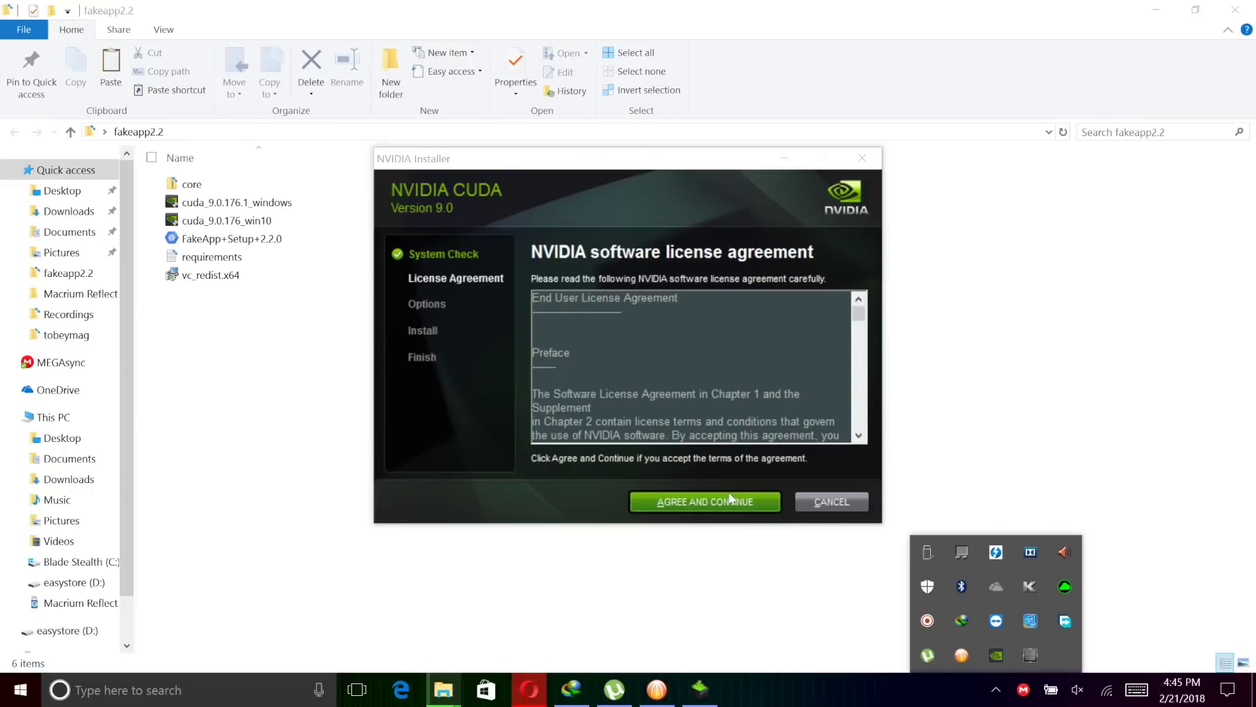
Step: Install CUDA 9.0 via Custom setup with all components and default locations
{"action": "left_click", "coordinate": [723, 509]}
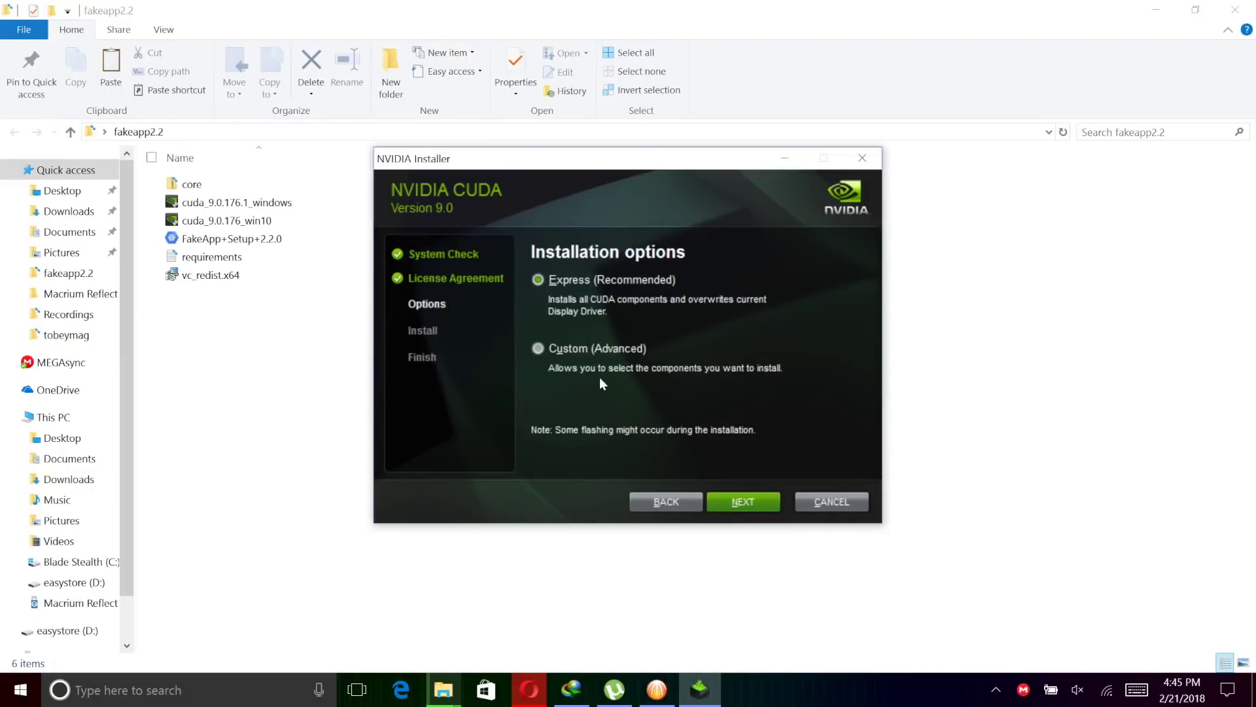
{"action": "left_click", "coordinate": [596, 349]}
{"action": "left_click", "coordinate": [741, 501]}
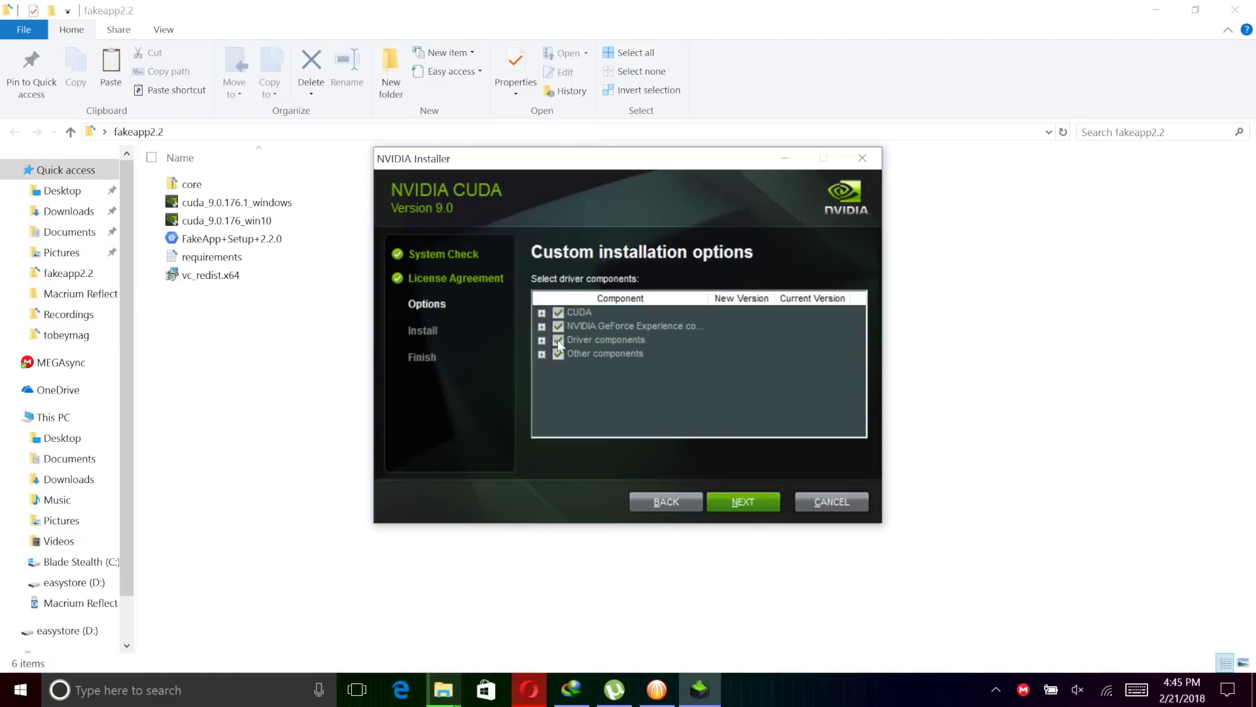
{"action": "left_click", "coordinate": [735, 499]}
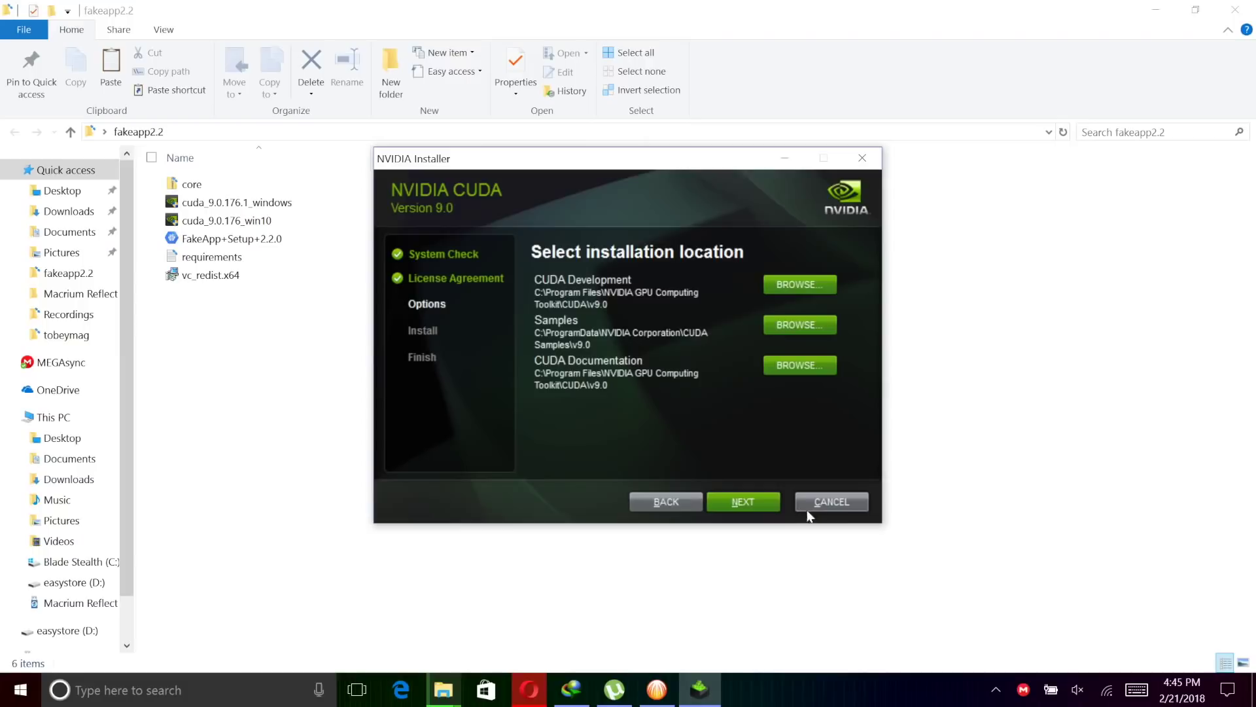
{"action": "left_click", "coordinate": [762, 506]}
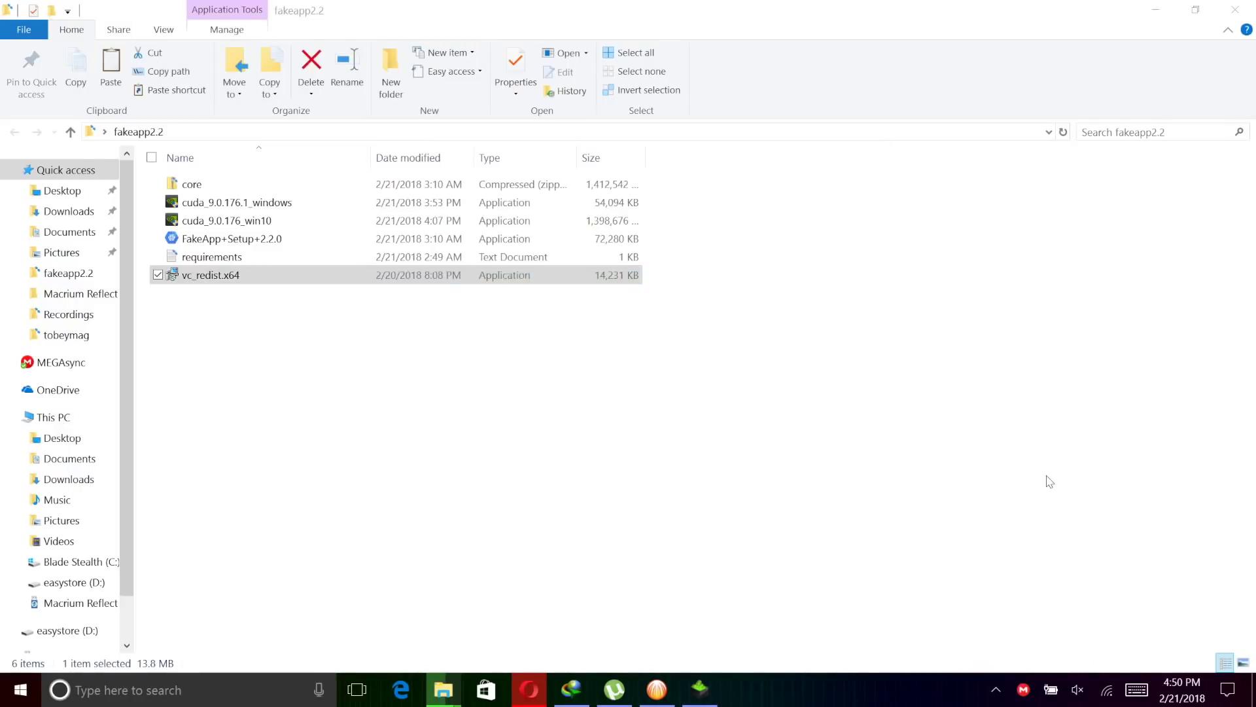
{"action": "left_click", "coordinate": [701, 689]}
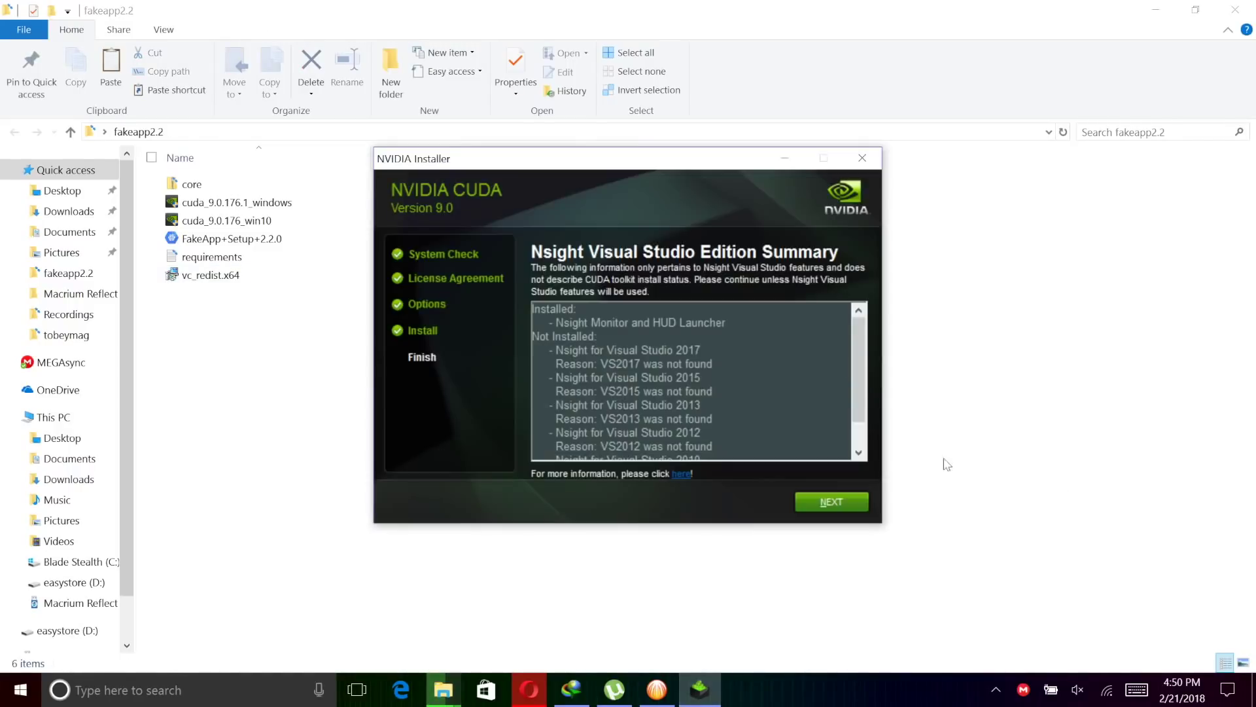
{"action": "left_click", "coordinate": [844, 506]}
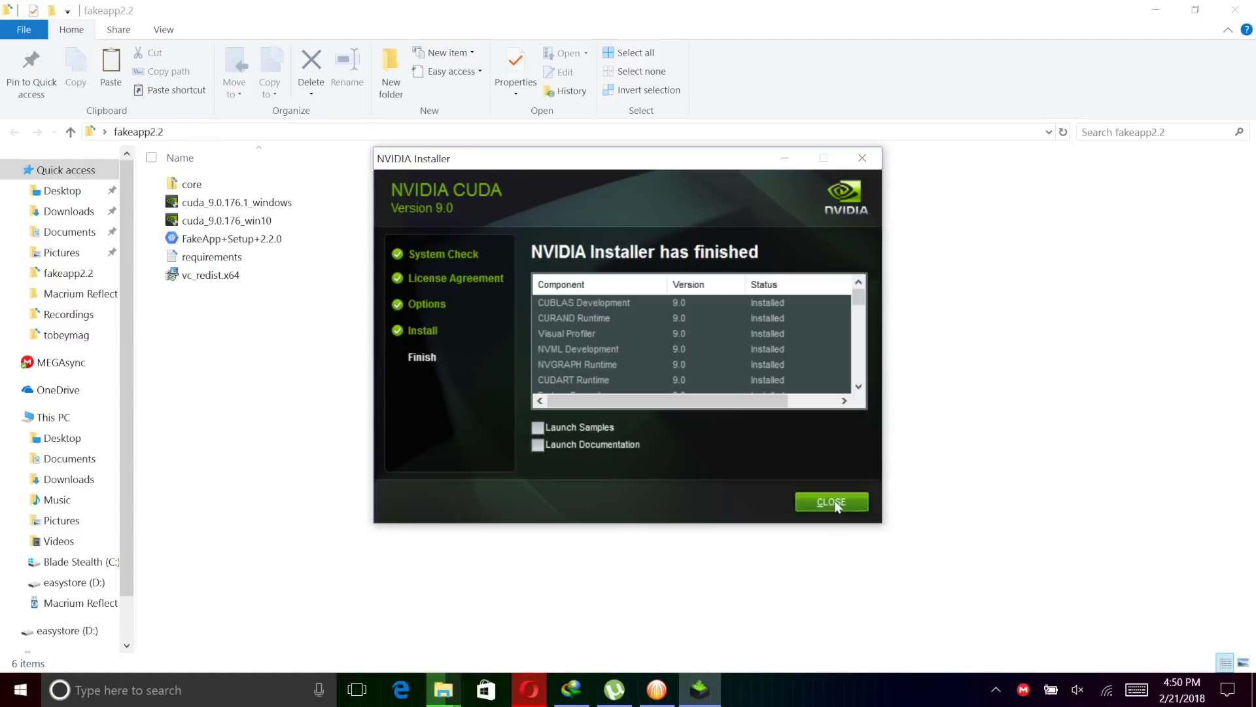
{"action": "left_click", "coordinate": [831, 502]}
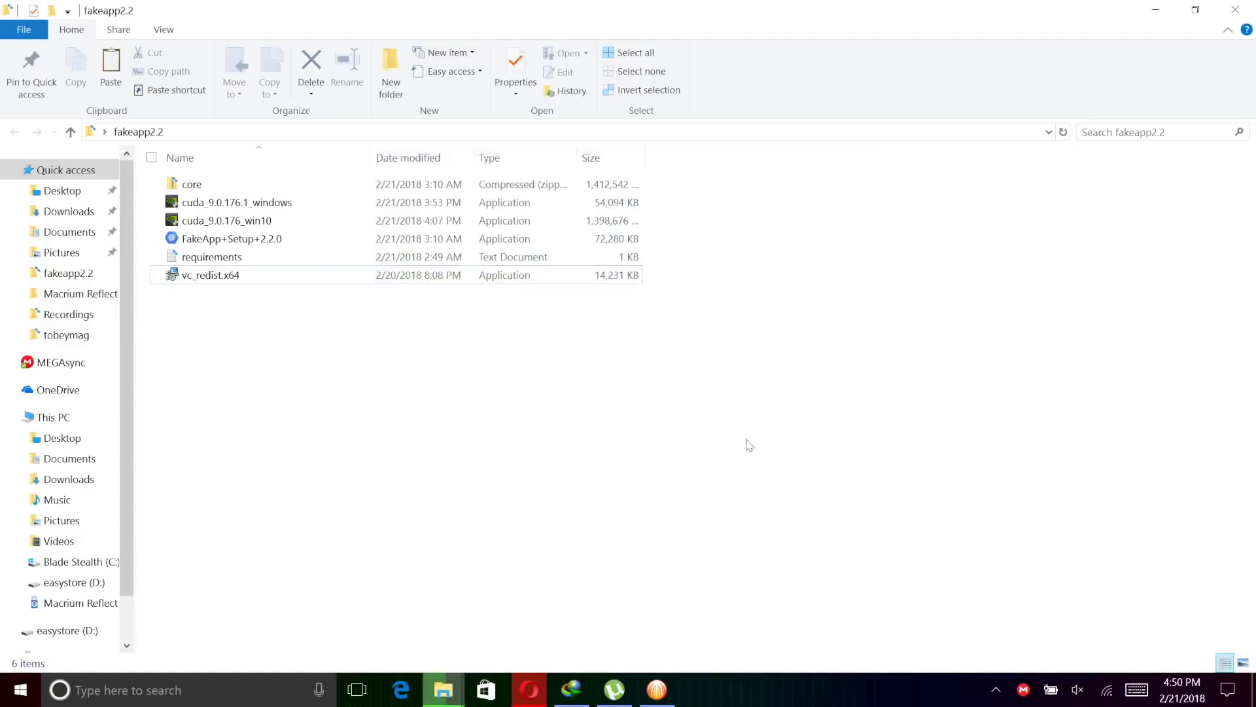
Step: Run the cuda_9.0.176.1_windows patch, extracting to the default folder and accepting its license
{"action": "left_click", "coordinate": [211, 220]}
{"action": "double_click", "coordinate": [255, 205]}
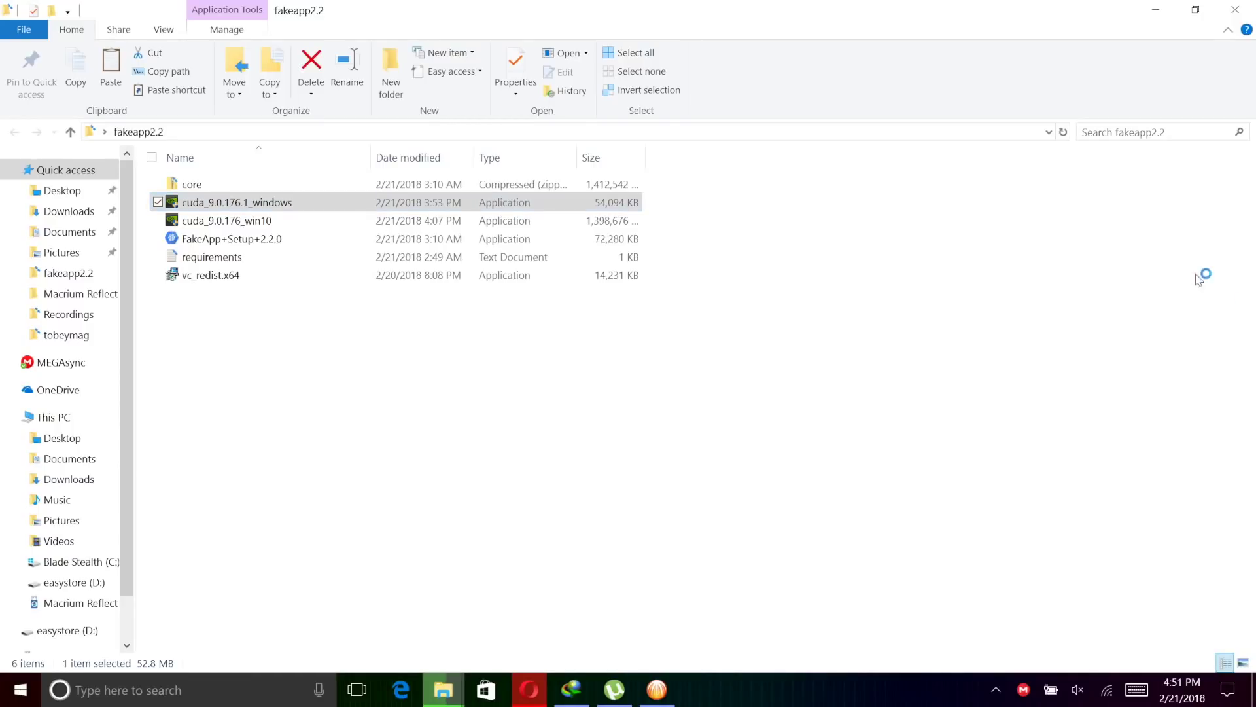
{"action": "key", "text": "Return"}
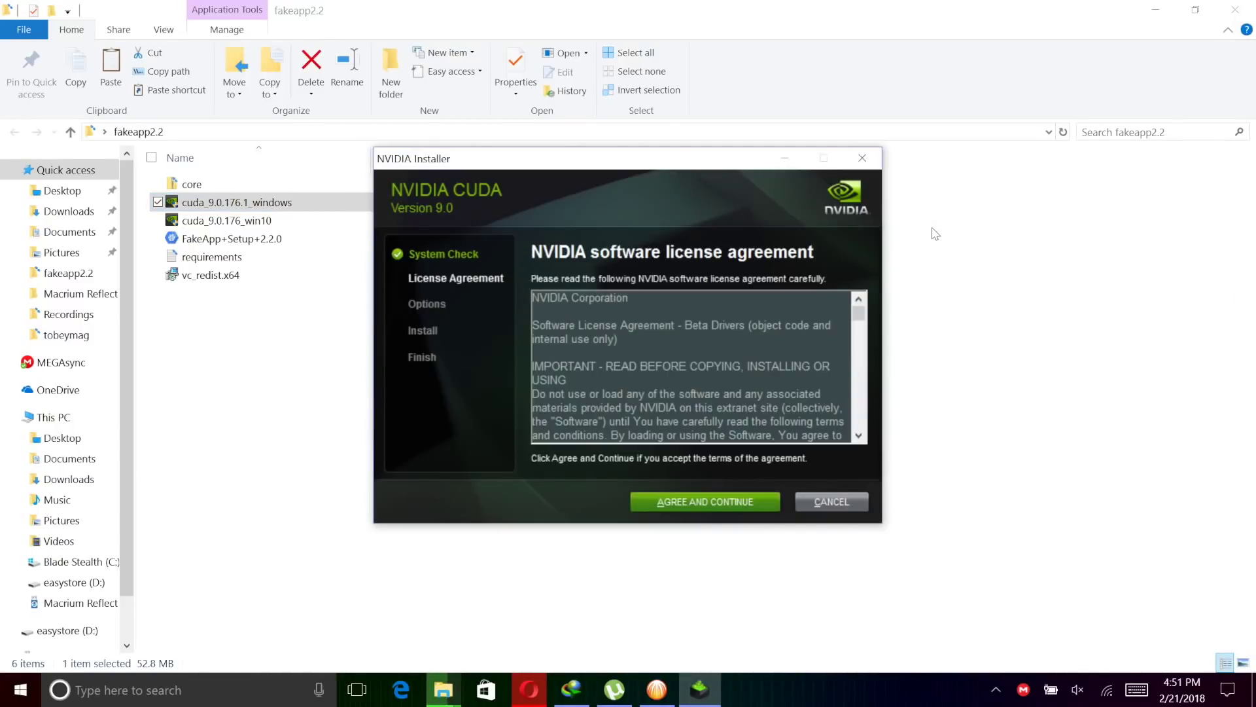
{"action": "left_click", "coordinate": [720, 502]}
{"action": "left_click", "coordinate": [730, 501]}
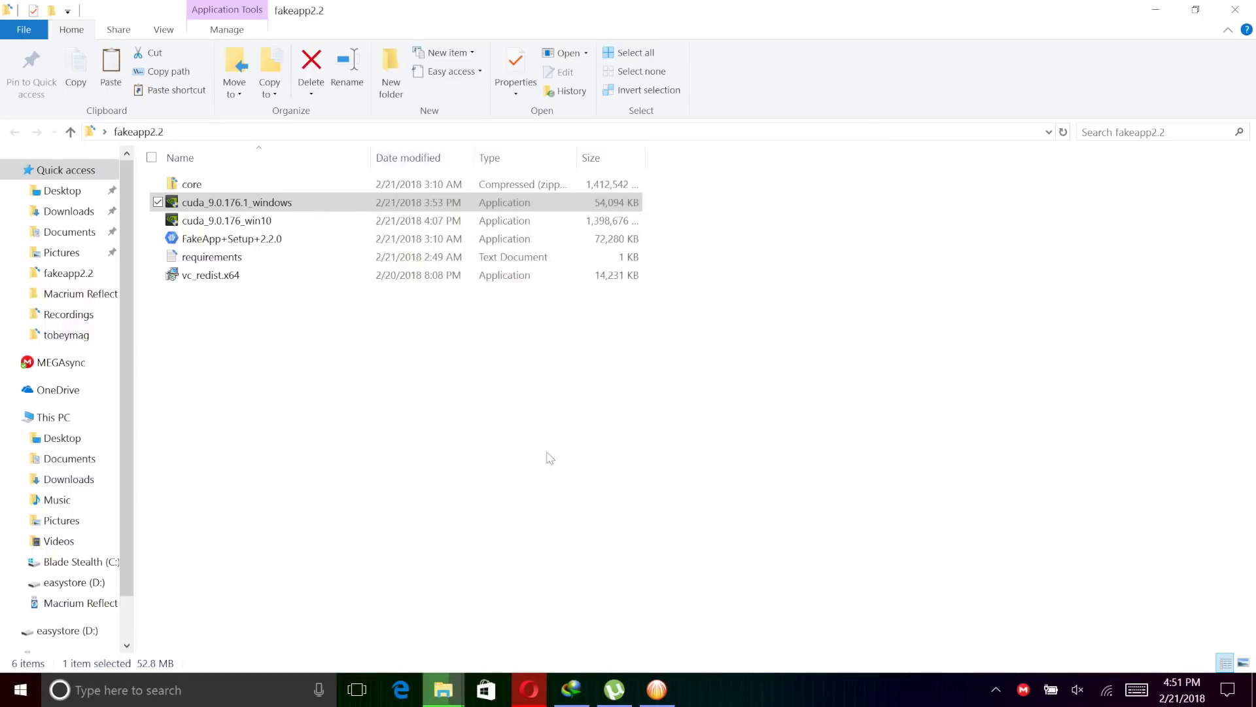
Step: Run vc_redist.x64 and repair the Visual C++ 2015 Redistributable (x64) until setup succeeds
{"action": "double_click", "coordinate": [229, 278]}
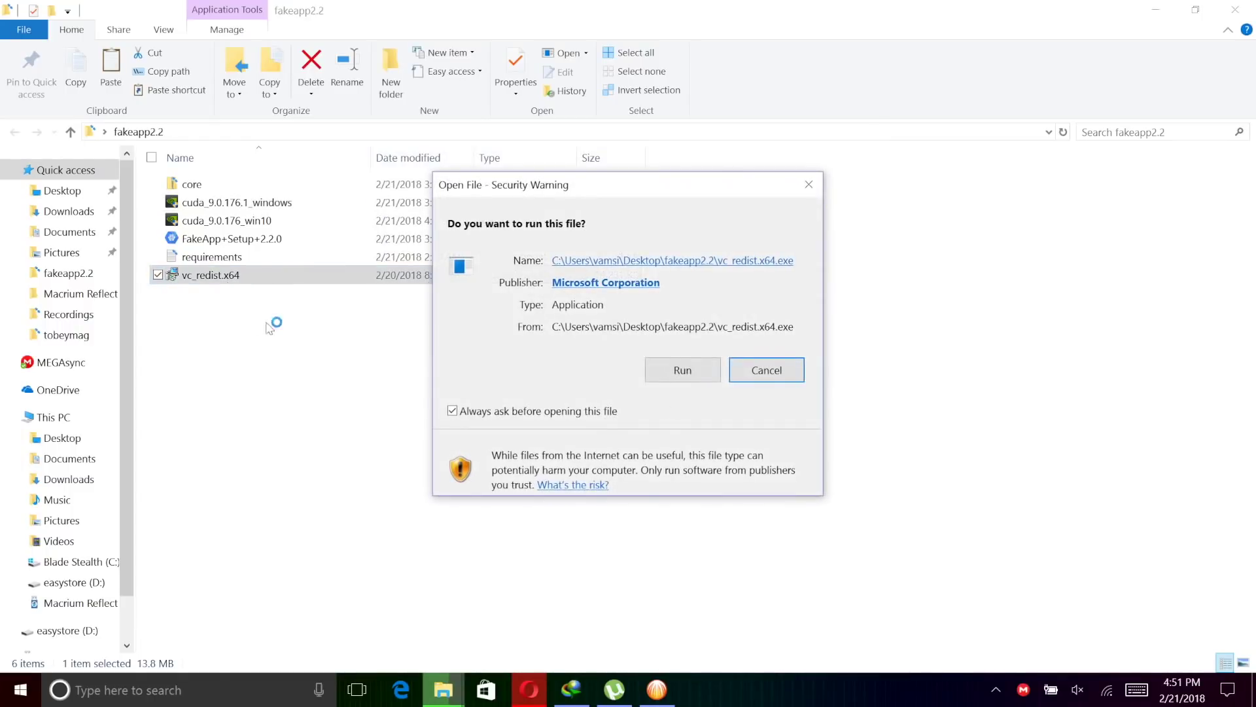
{"action": "left_click", "coordinate": [661, 375]}
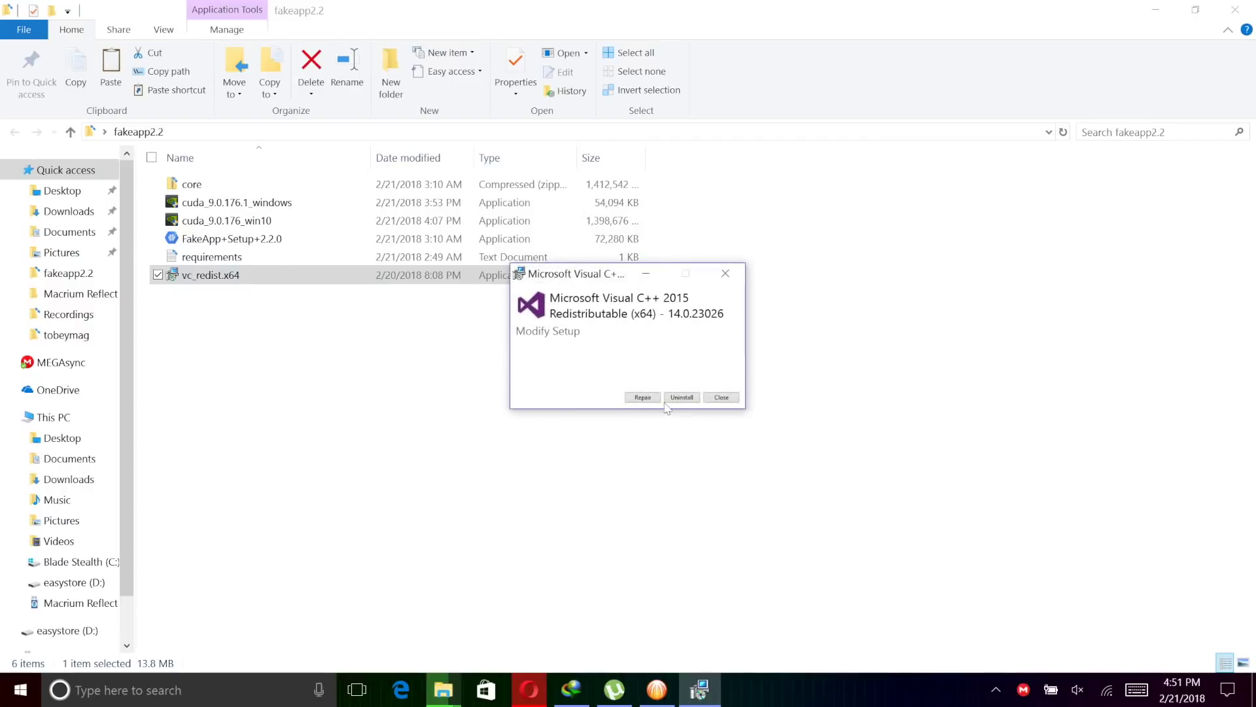
{"action": "left_click", "coordinate": [647, 398]}
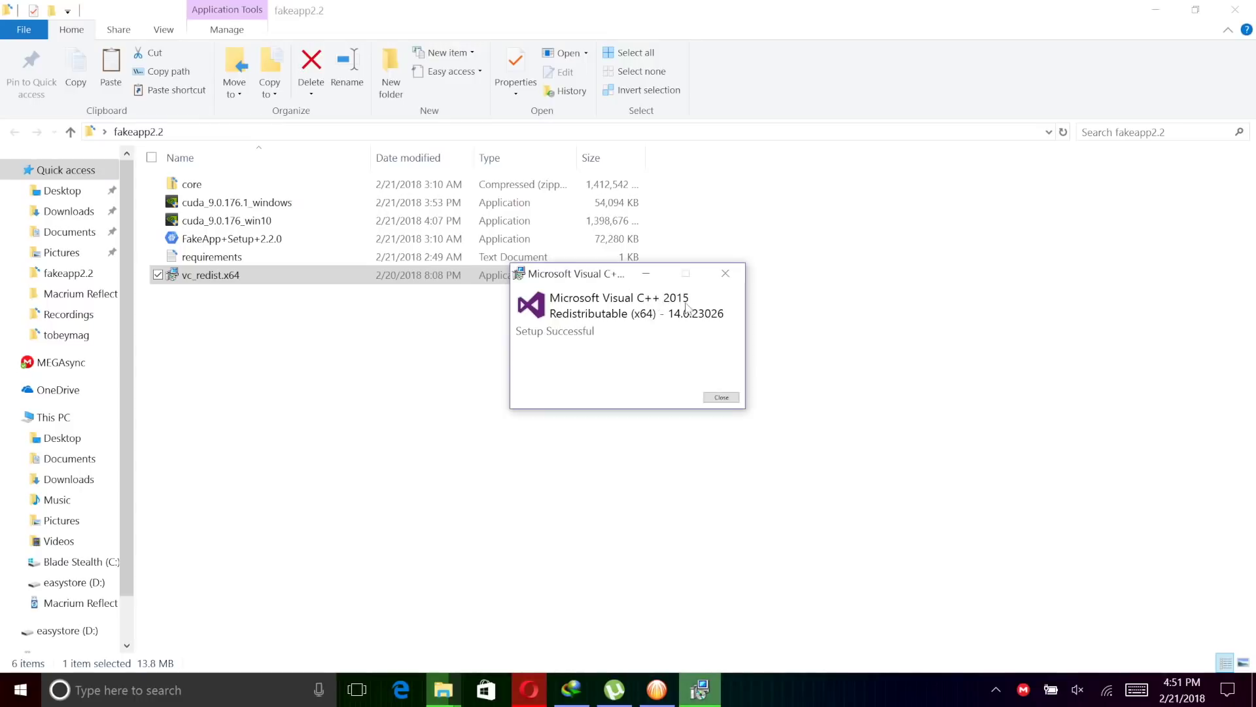
{"action": "left_click", "coordinate": [721, 397]}
Step: Install FakeApp 2.2.0 from FakeApp+Setup+2.2.0, allowing it past the security warning
{"action": "double_click", "coordinate": [378, 240]}
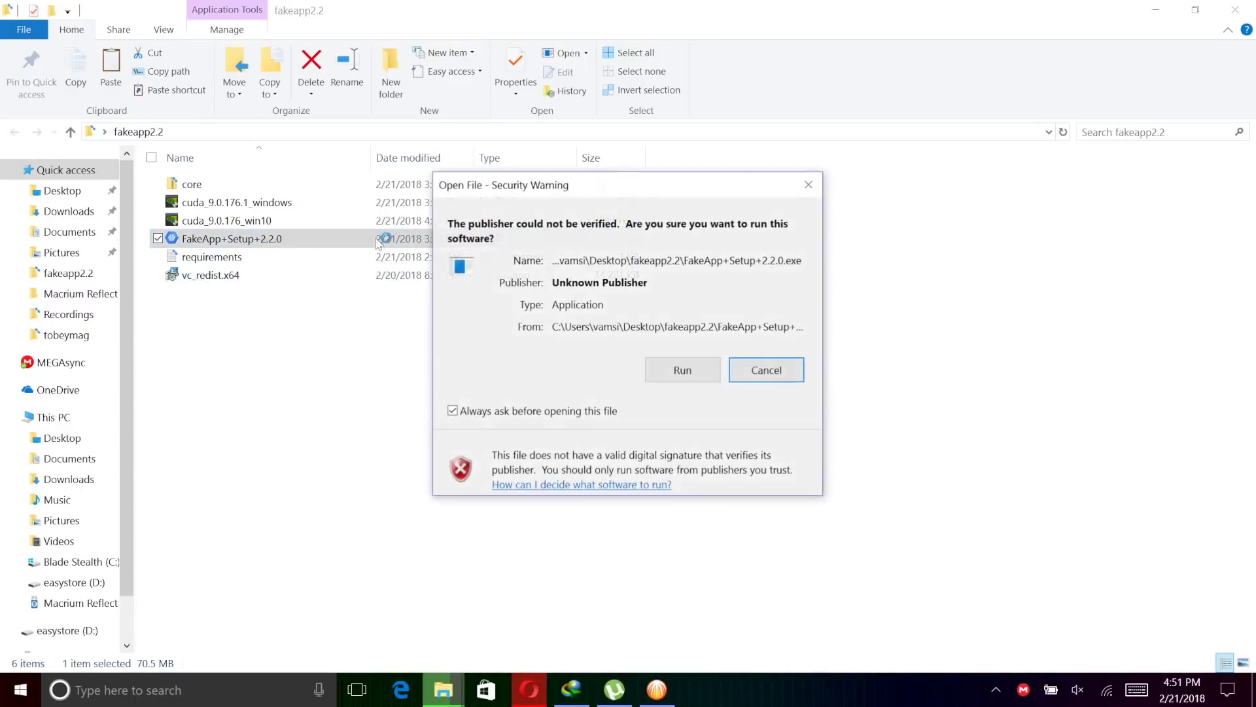
{"action": "left_click", "coordinate": [682, 370]}
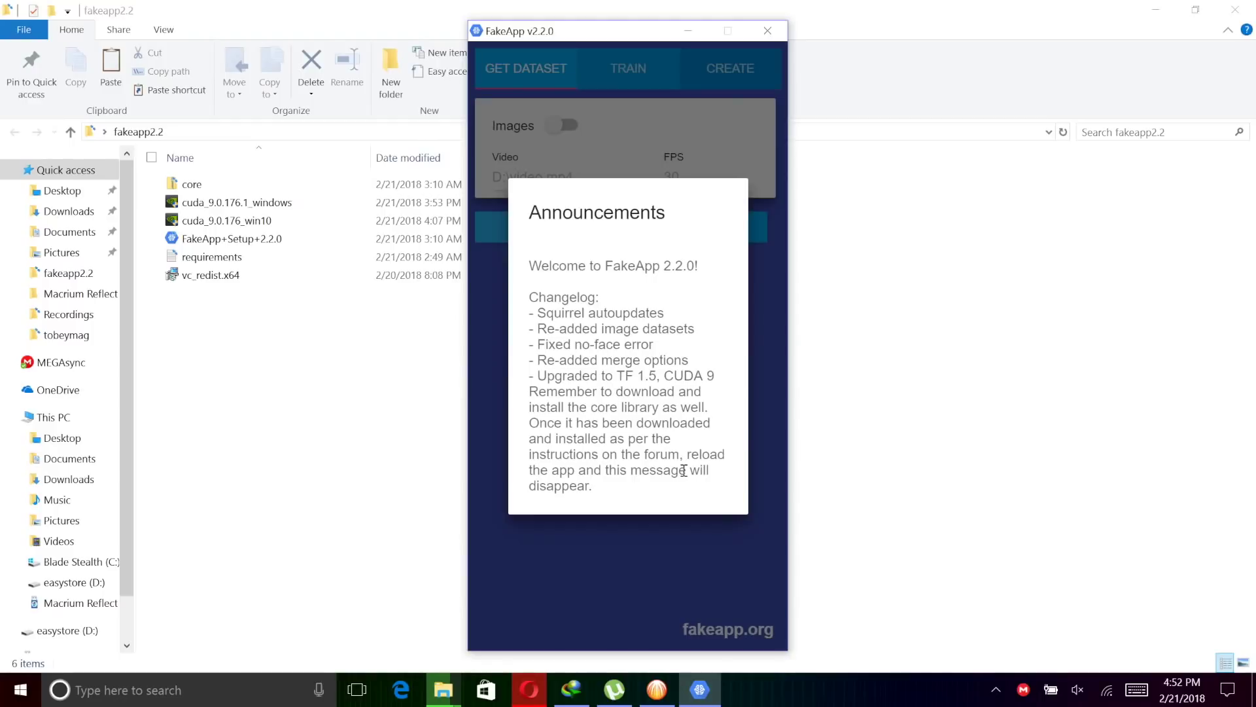
{"action": "left_click", "coordinate": [203, 186]}
Step: Copy the core archive and go to the user's AppData folder through the address bar
{"action": "right_click", "coordinate": [202, 189]}
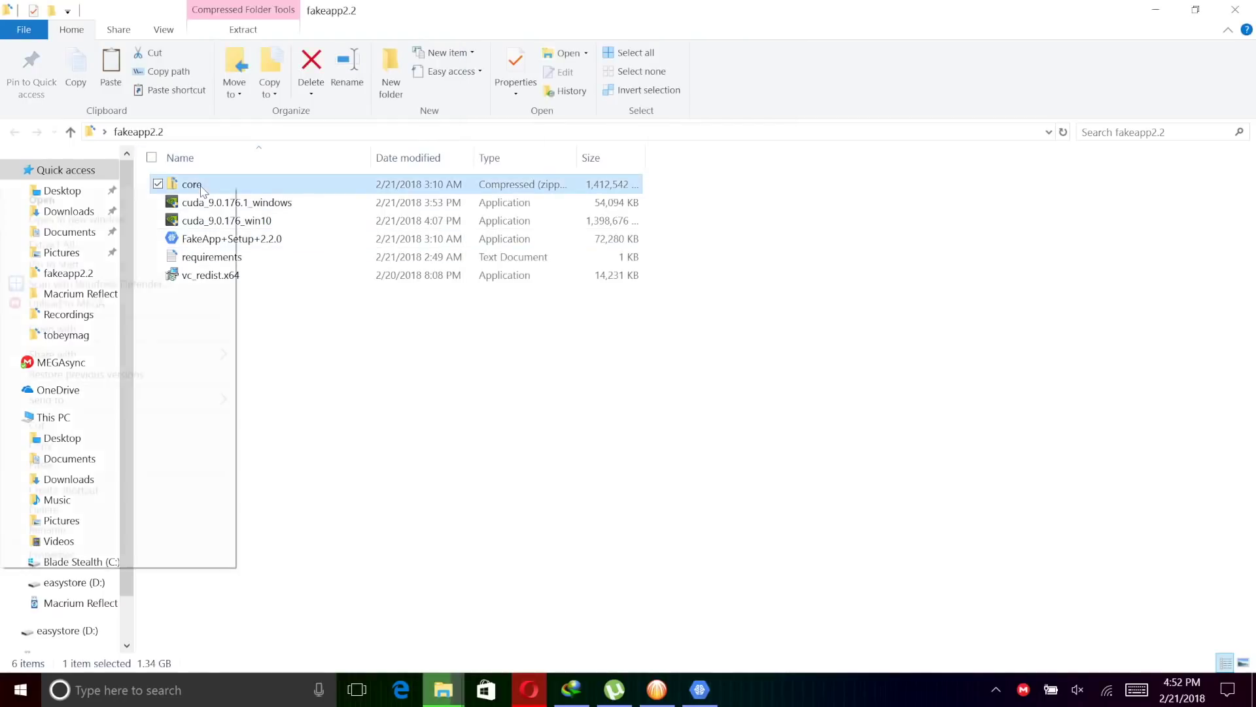
{"action": "left_click", "coordinate": [127, 445]}
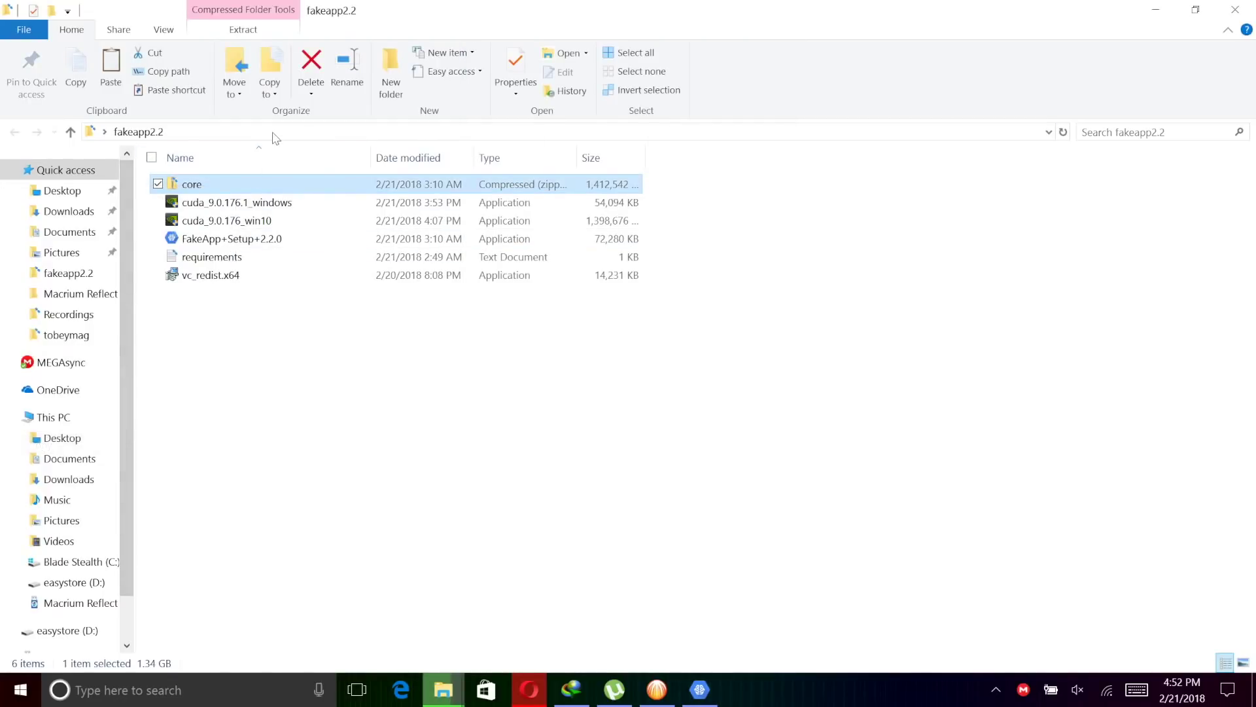
{"action": "left_click", "coordinate": [273, 132]}
{"action": "type", "text": "C:\\USER"}
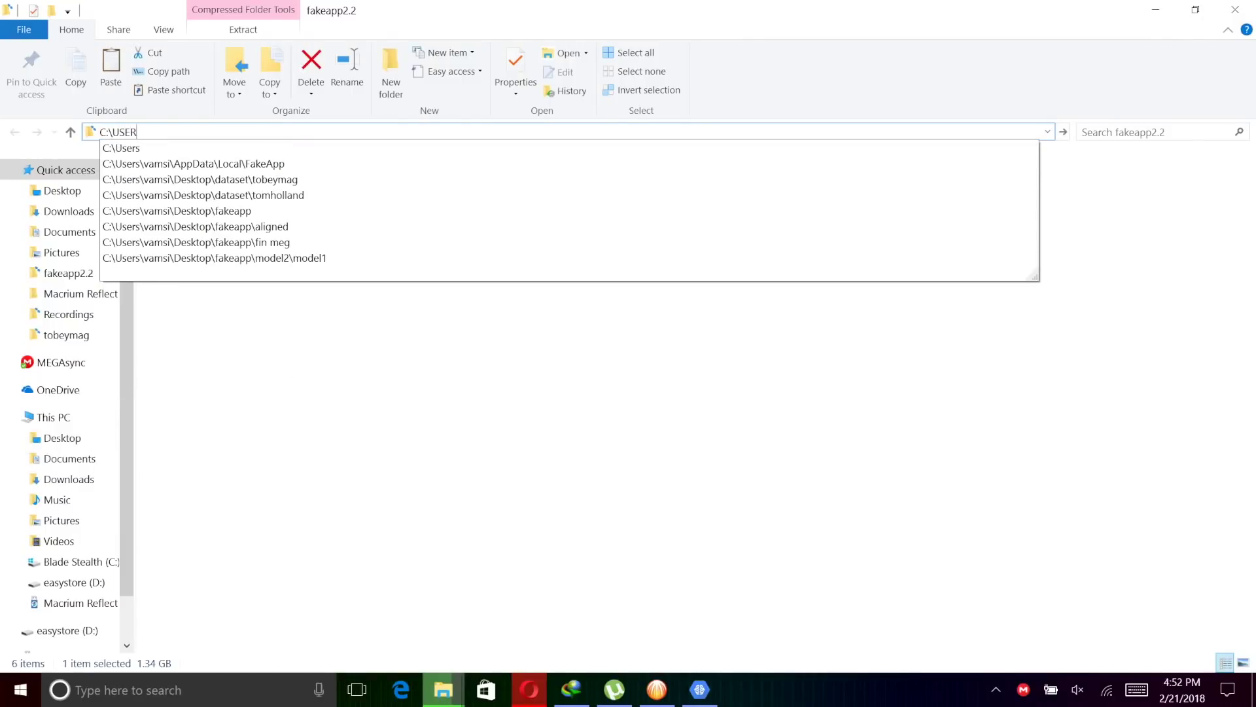
{"action": "key", "text": "Down"}
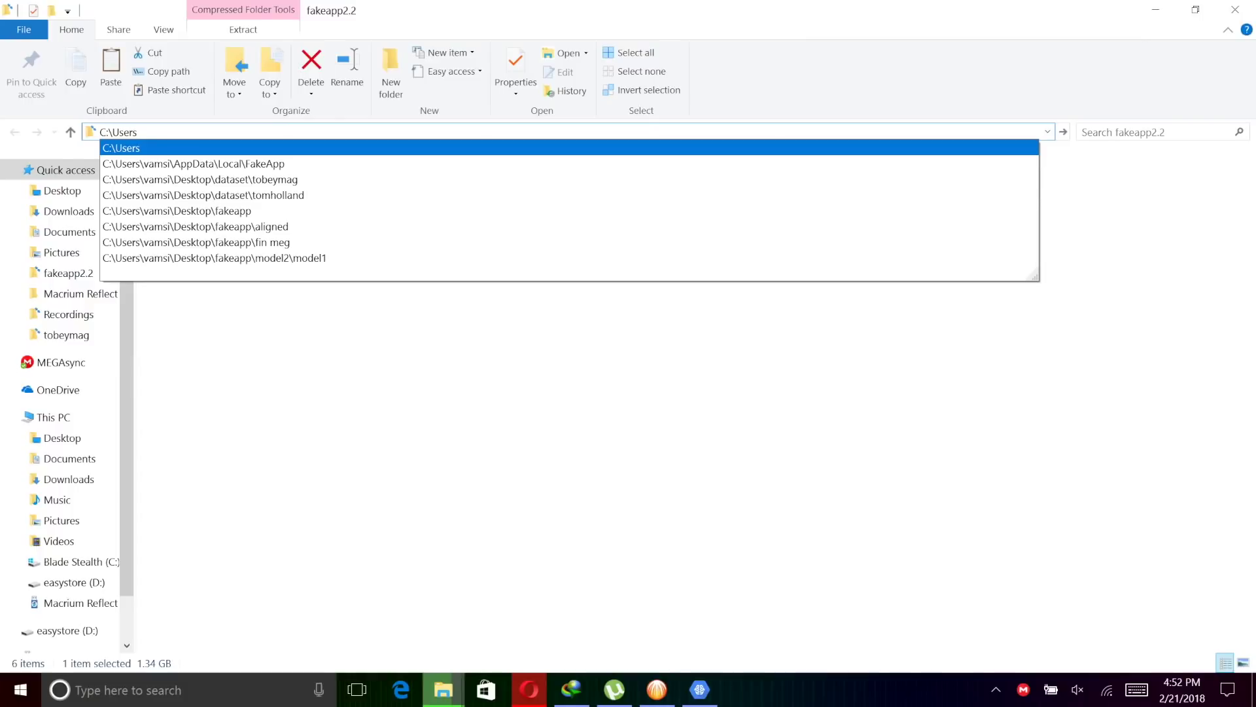
{"action": "type", "text": "\\"}
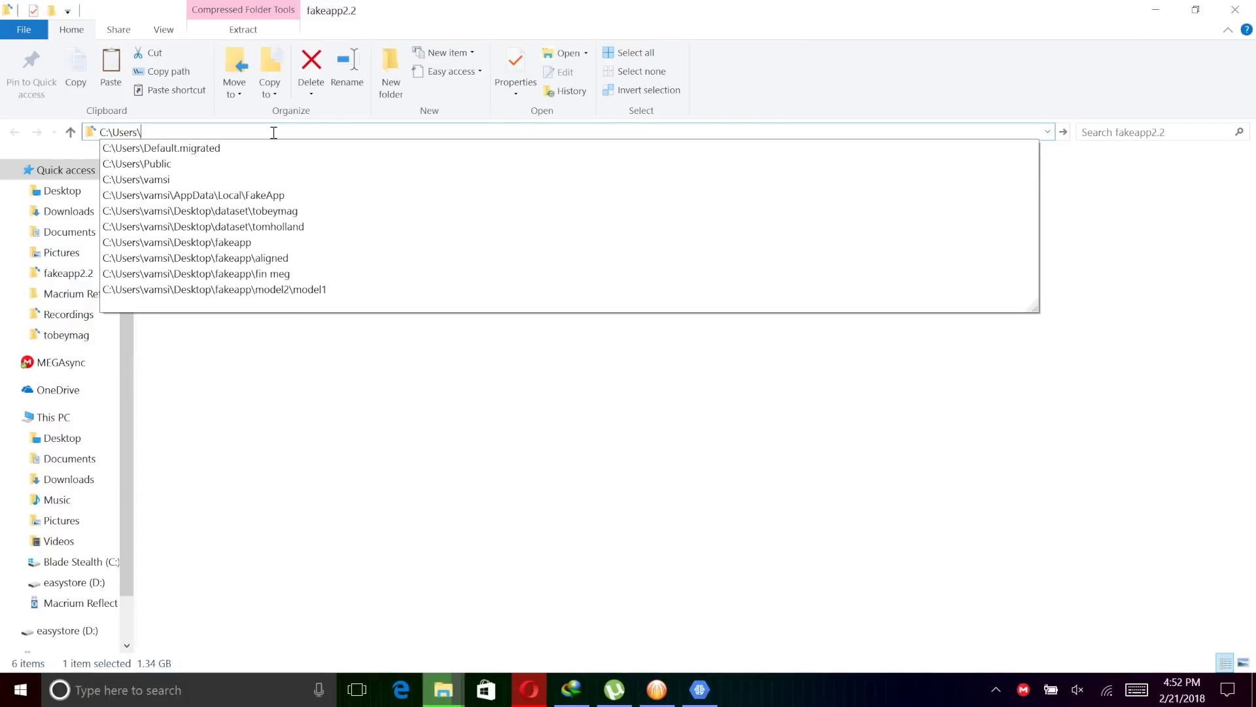
{"action": "type", "text": "vamsi\\app"}
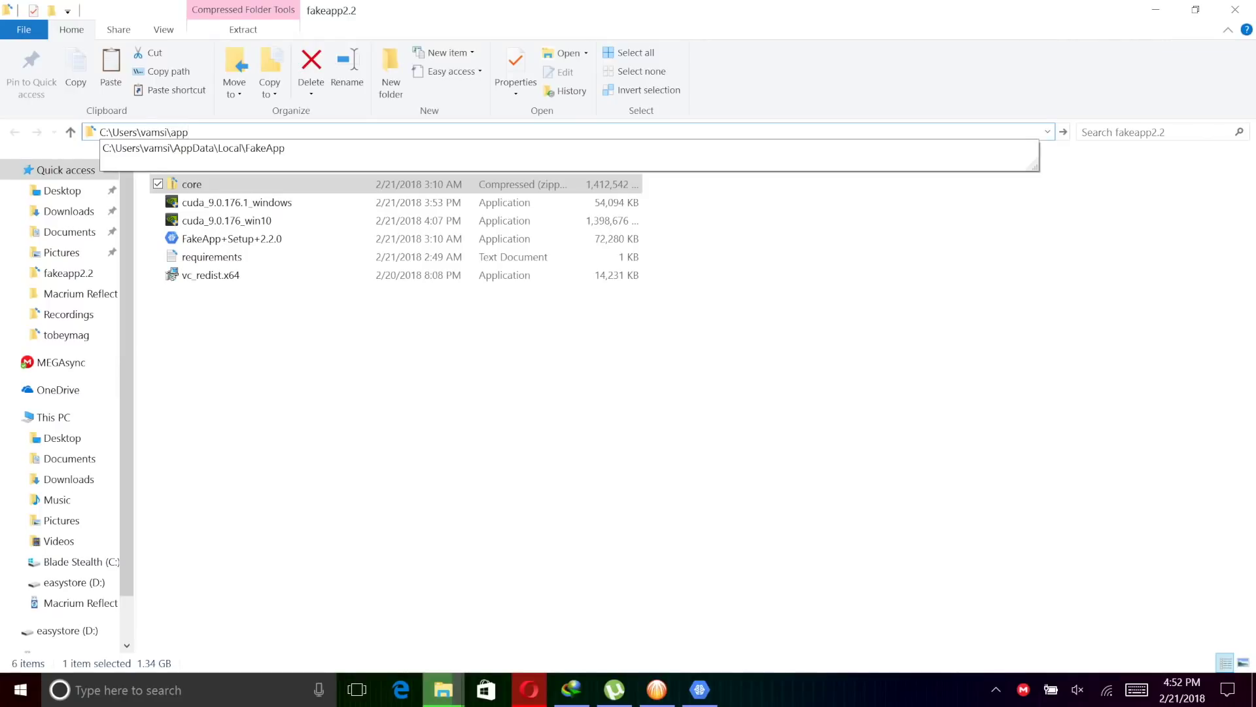
{"action": "type", "text": "data\\"}
{"action": "key", "text": "Return"}
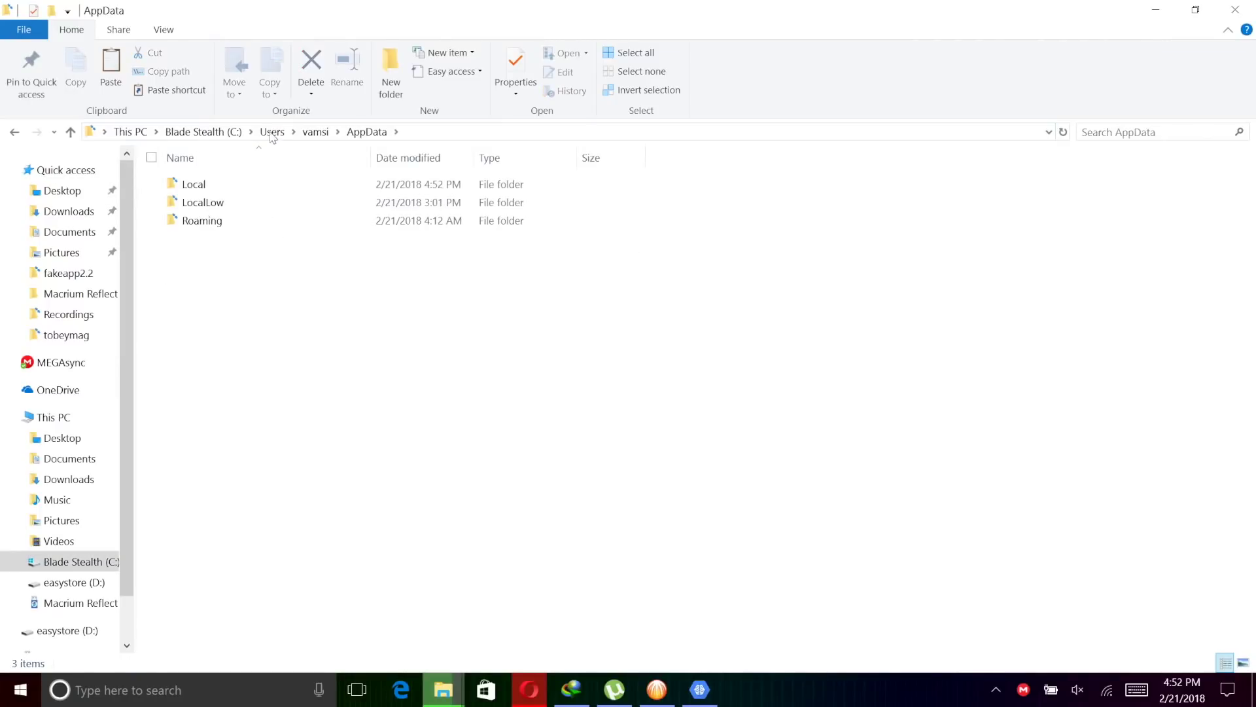
Step: Paste the core archive into Local\FakeApp\app-2.2.0\resources\api
{"action": "double_click", "coordinate": [225, 188]}
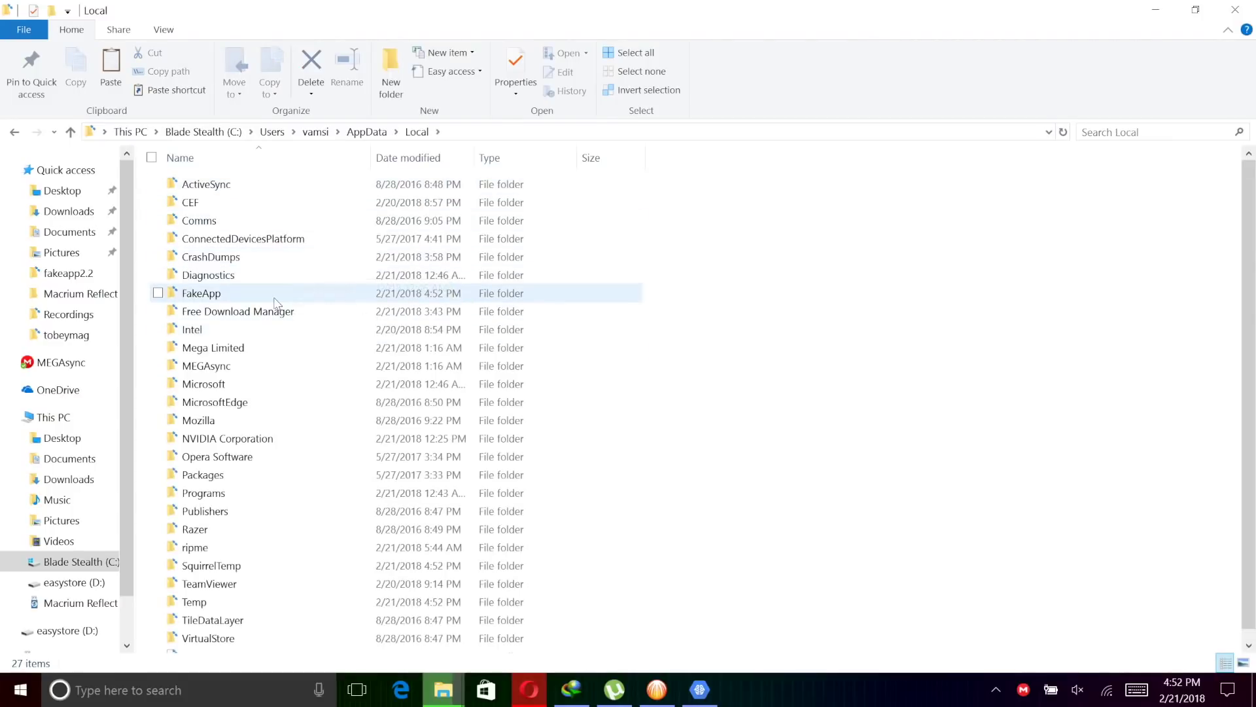
{"action": "double_click", "coordinate": [274, 299]}
{"action": "double_click", "coordinate": [229, 189]}
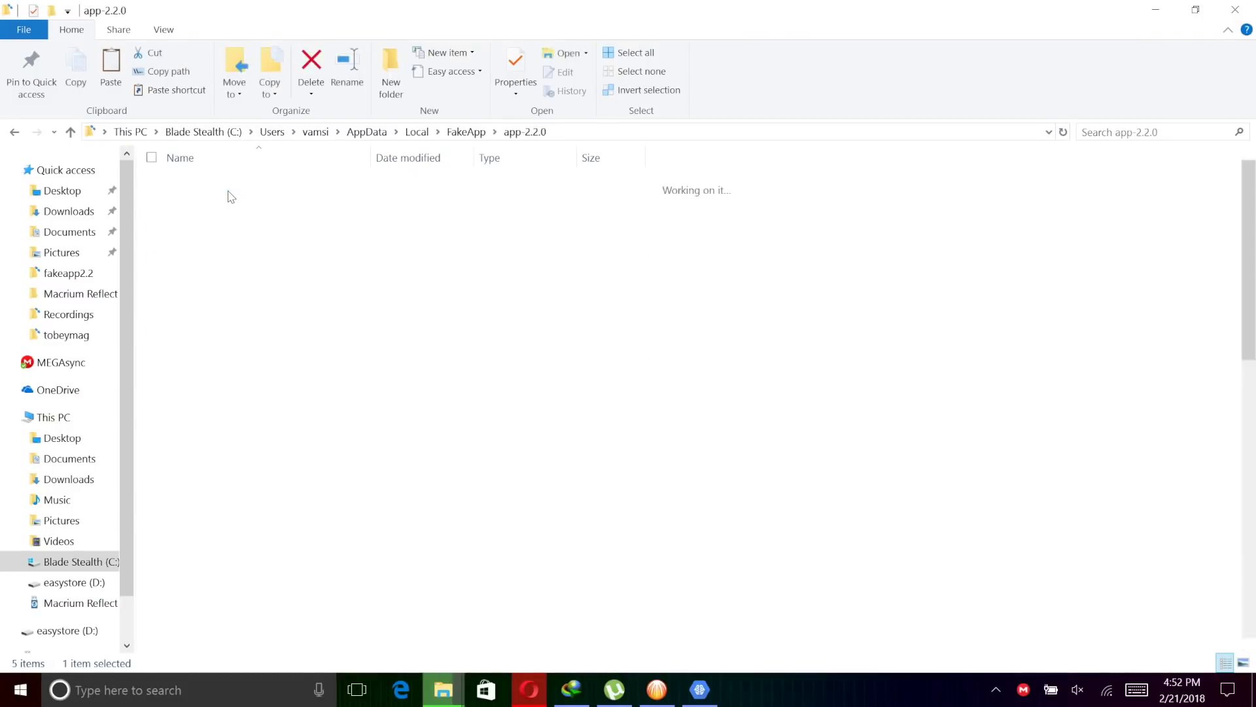
{"action": "double_click", "coordinate": [238, 201]}
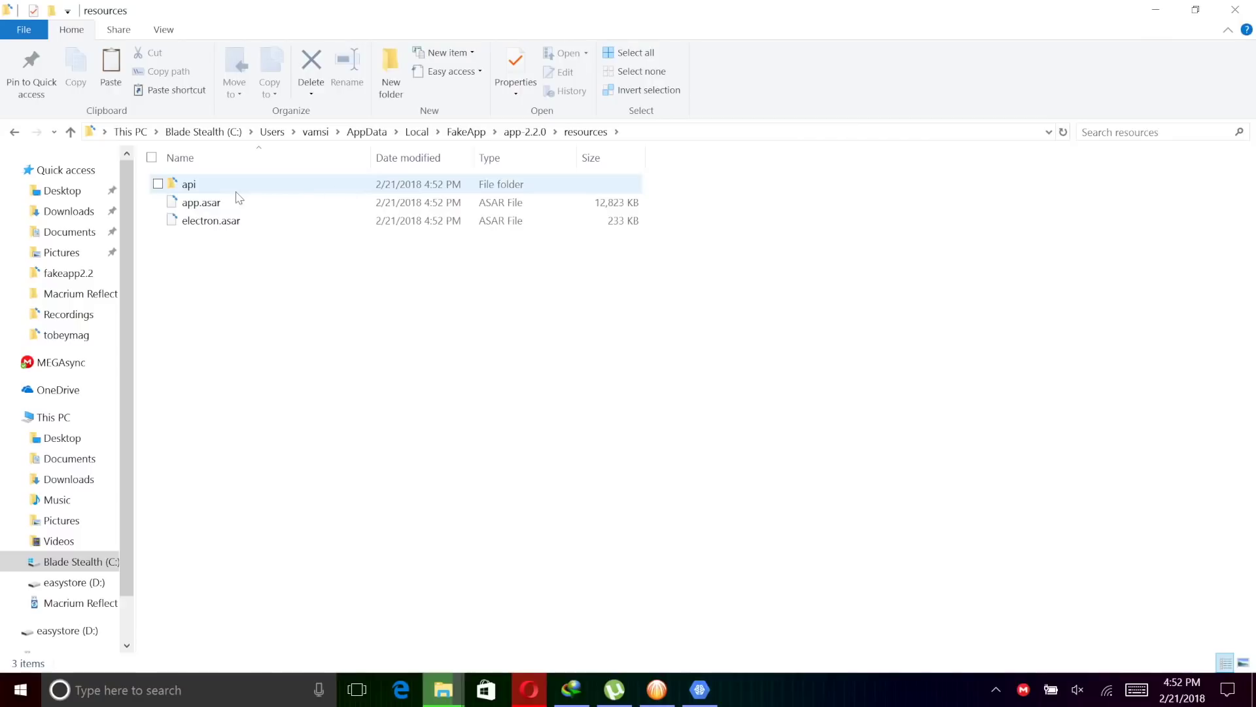
{"action": "double_click", "coordinate": [235, 187]}
{"action": "right_click", "coordinate": [211, 252]}
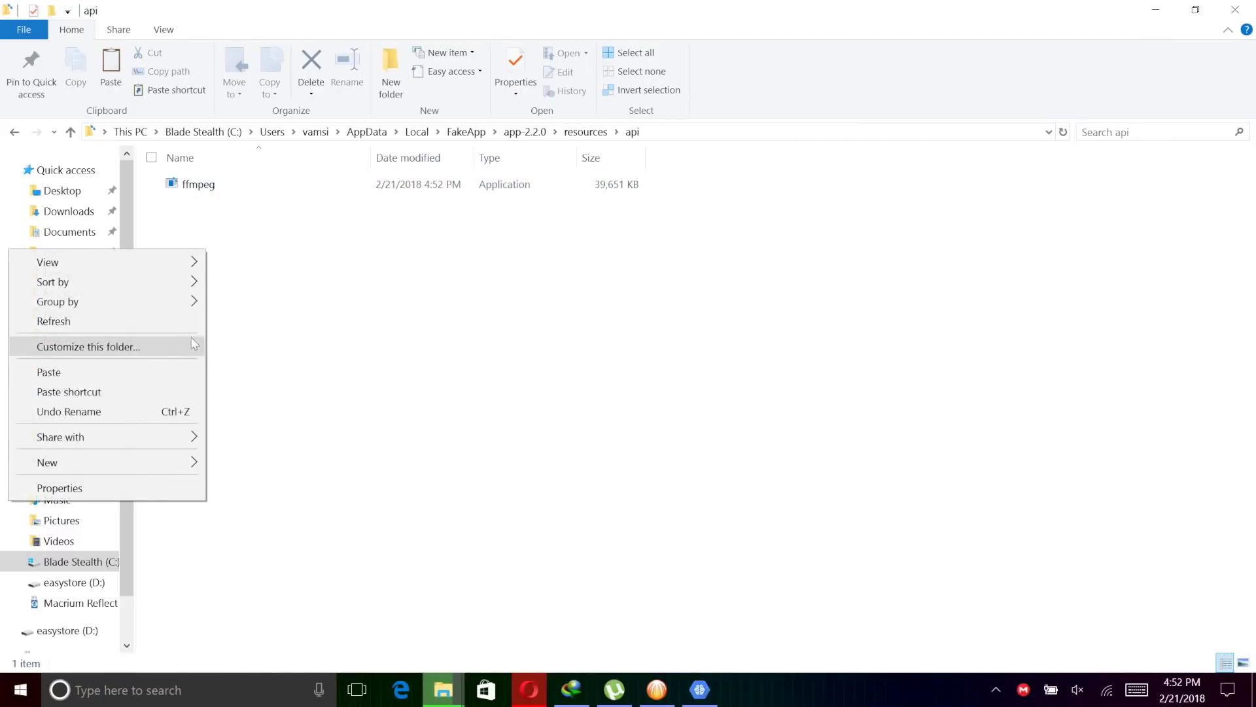
{"action": "left_click", "coordinate": [111, 372]}
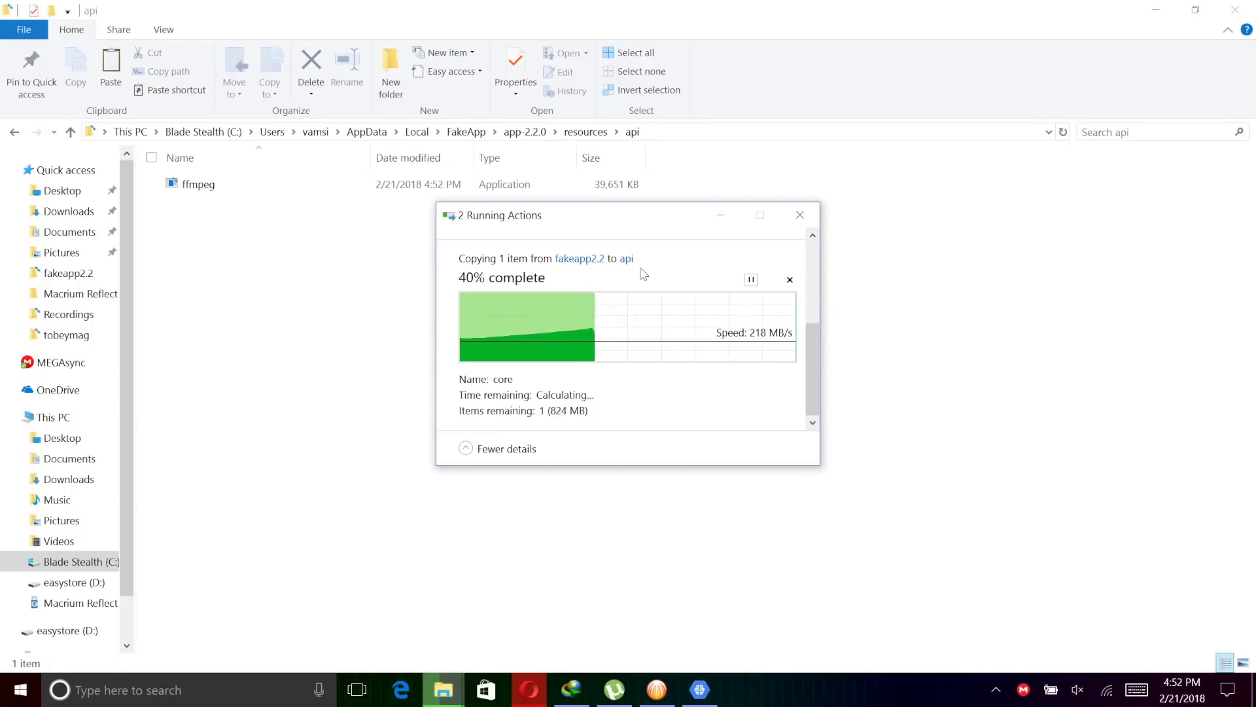
{"action": "left_click", "coordinate": [720, 214]}
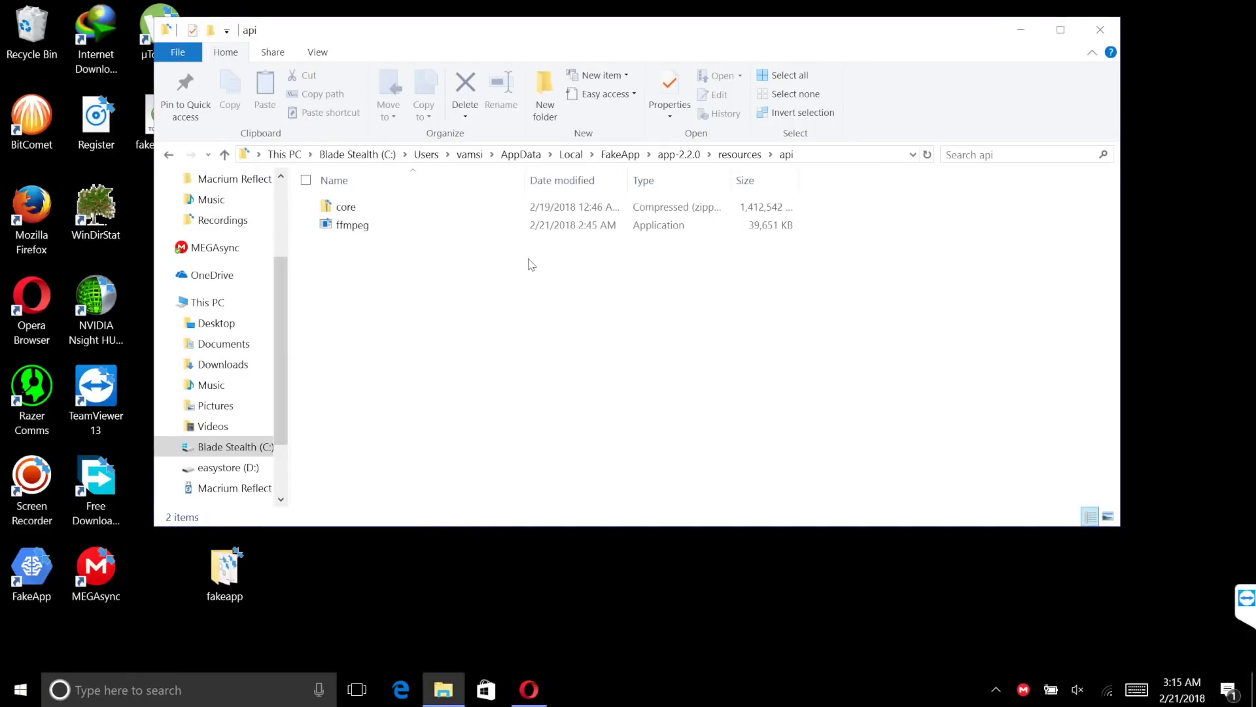
Step: Extract the core archive straight into the api folder by trimming \core from the destination
{"action": "right_click", "coordinate": [331, 212]}
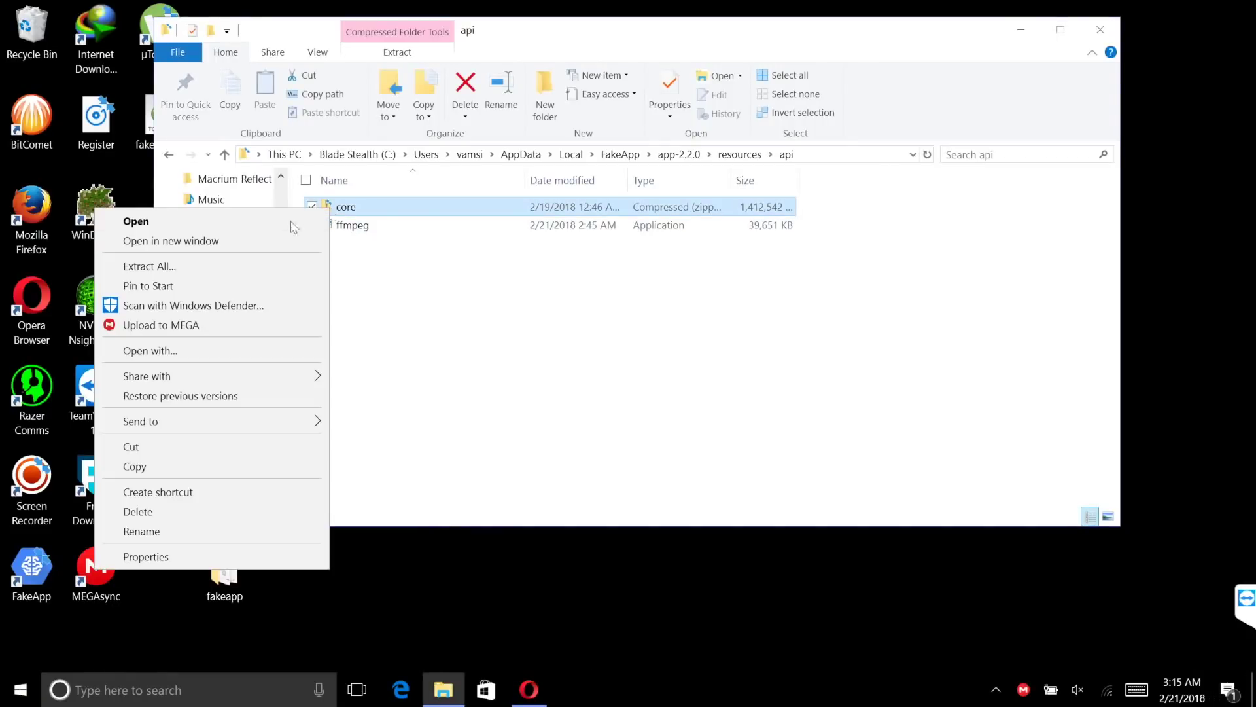
{"action": "left_click", "coordinate": [239, 268]}
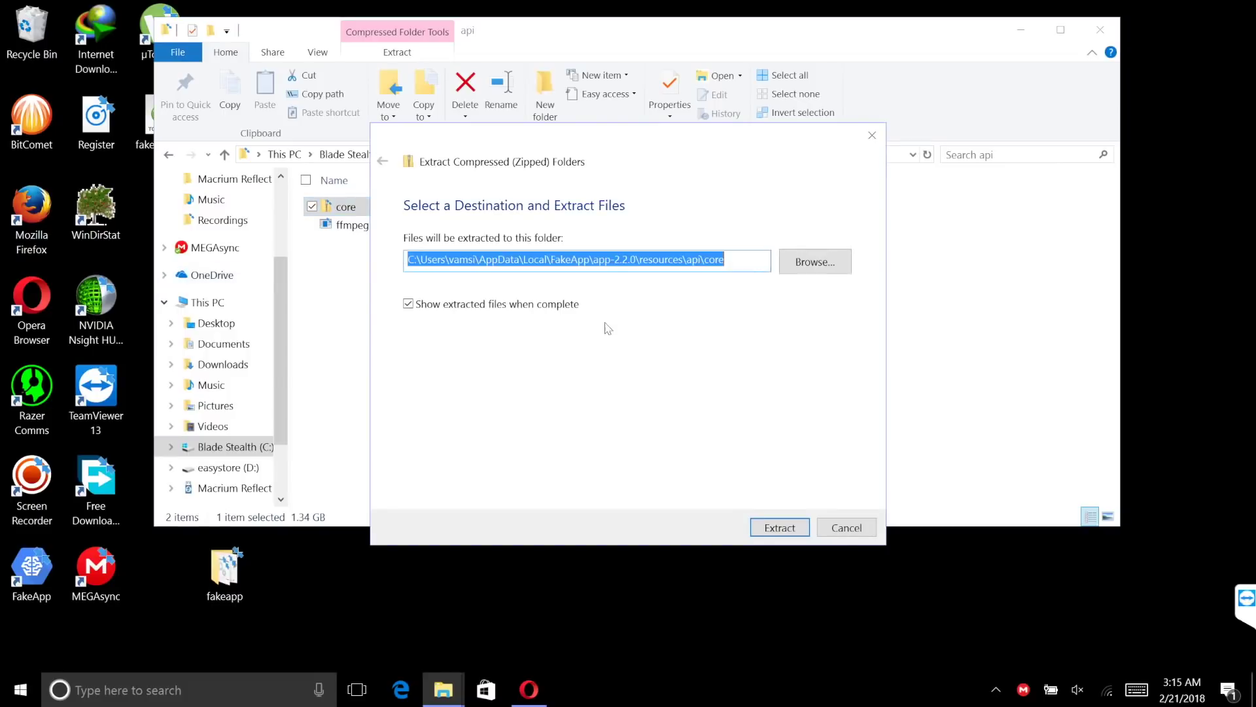
{"action": "left_click", "coordinate": [702, 262]}
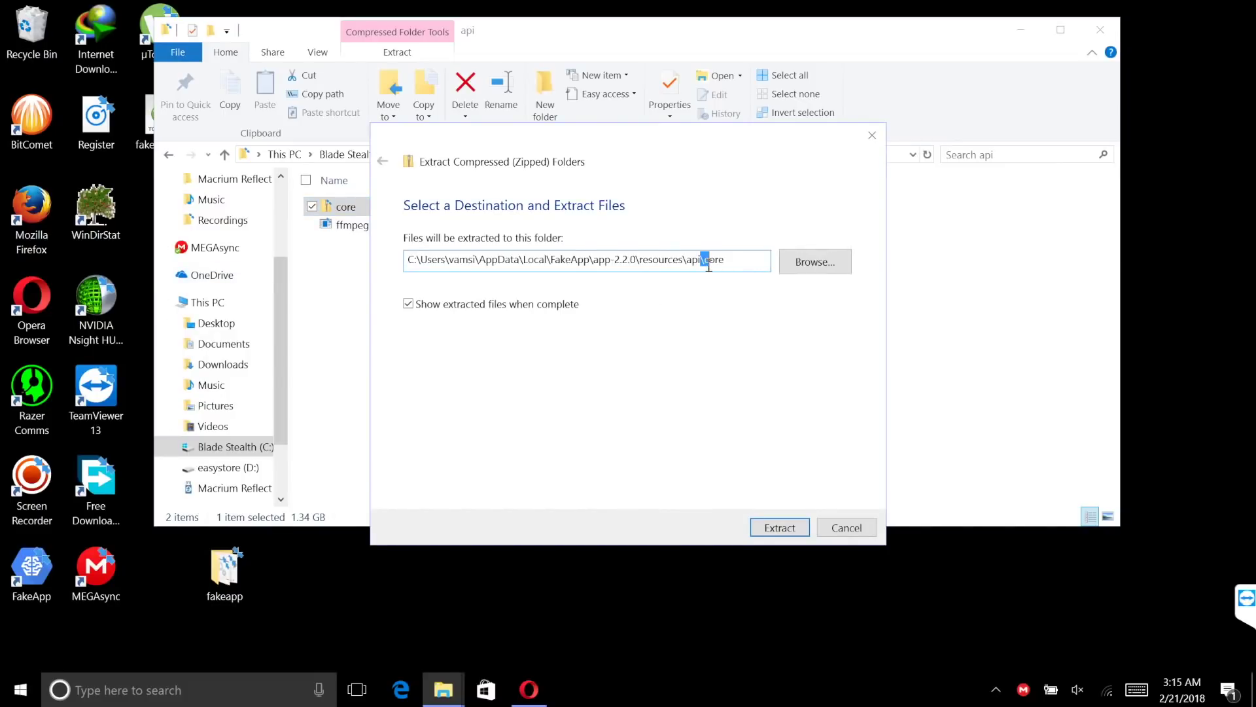
{"action": "key", "text": "shift+End"}
{"action": "key", "text": "BackSpace"}
{"action": "type", "text": "\\"}
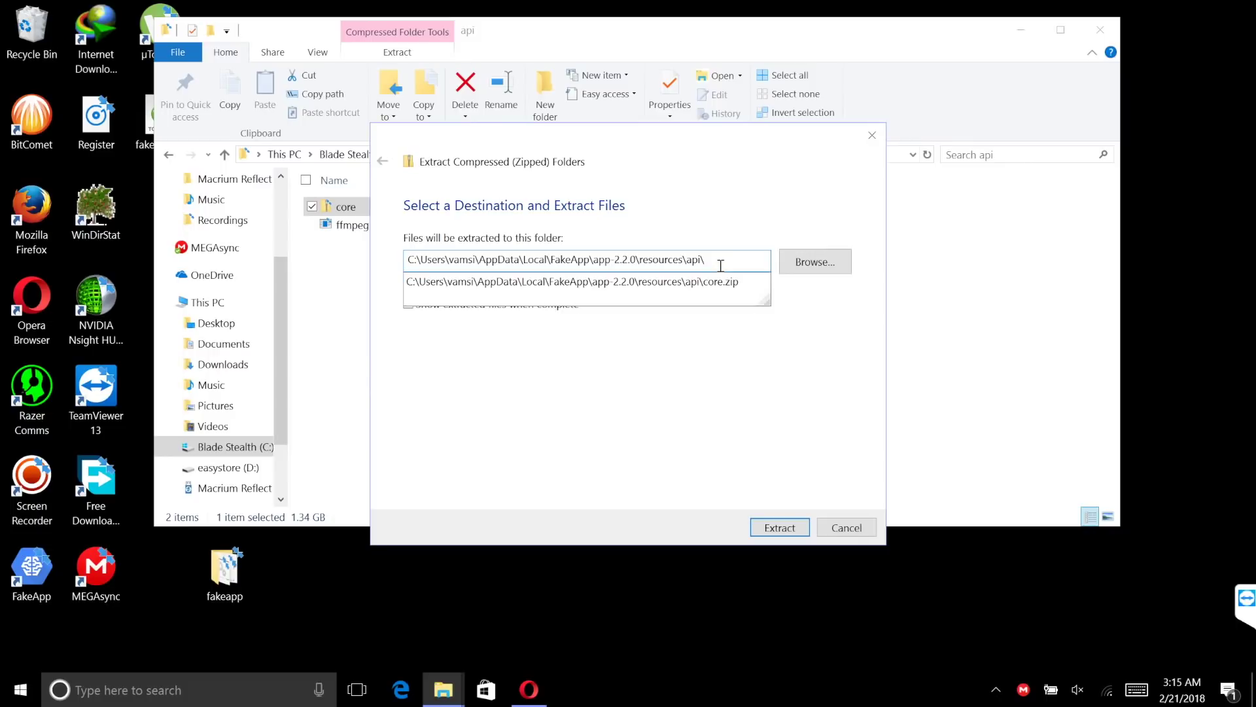
{"action": "key", "text": "Return"}
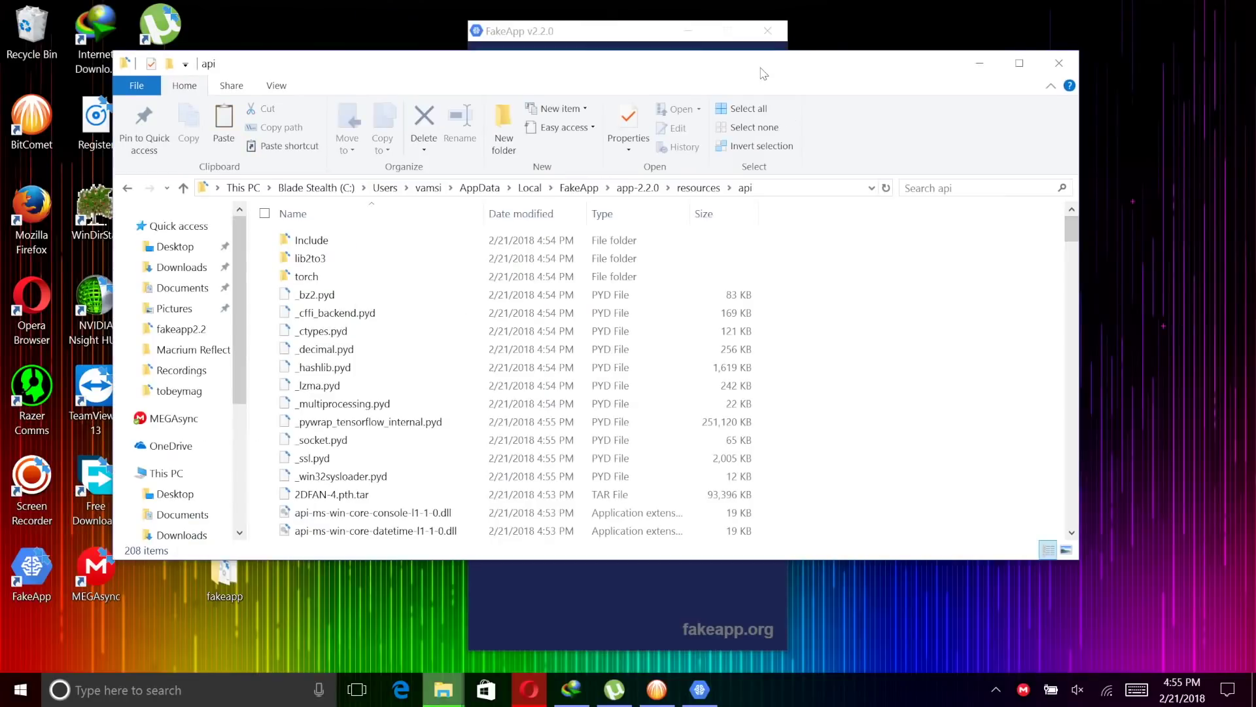
{"action": "left_click_drag", "start_coordinate": [764, 73], "coordinate": [821, 170]}
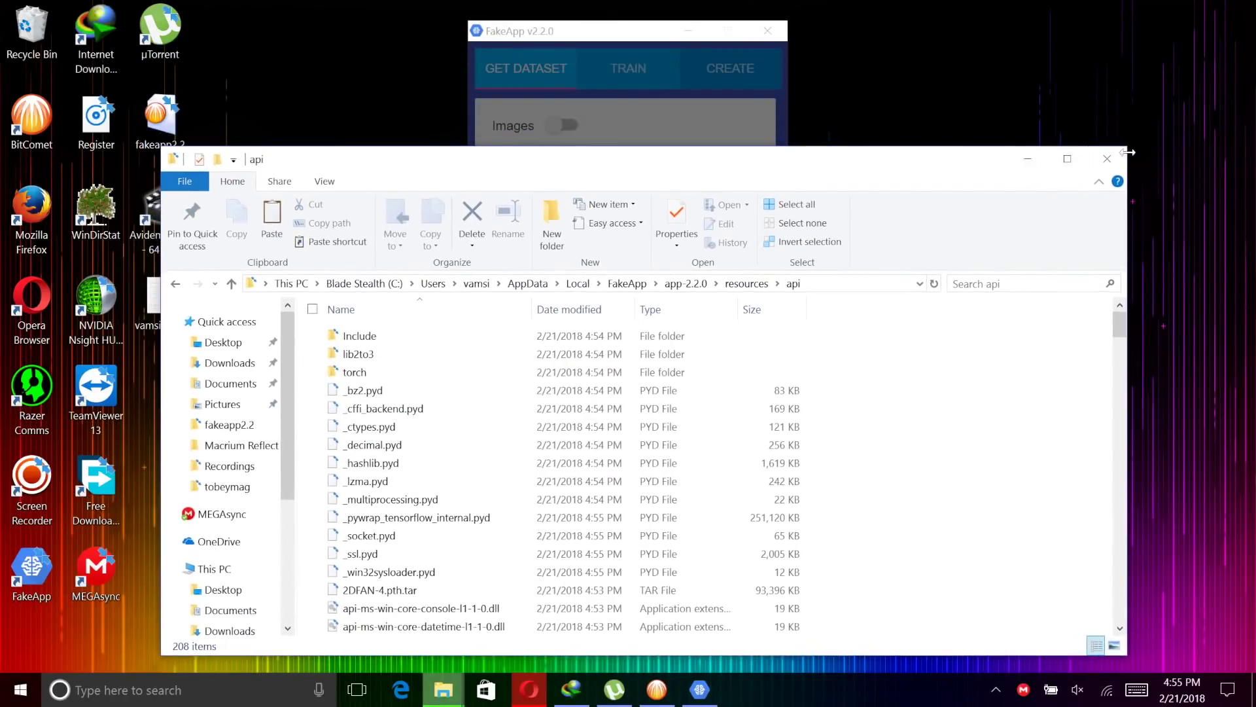
Step: Close the api folder and FakeApp, then relaunch FakeApp from its desktop shortcut
{"action": "left_click", "coordinate": [1105, 163]}
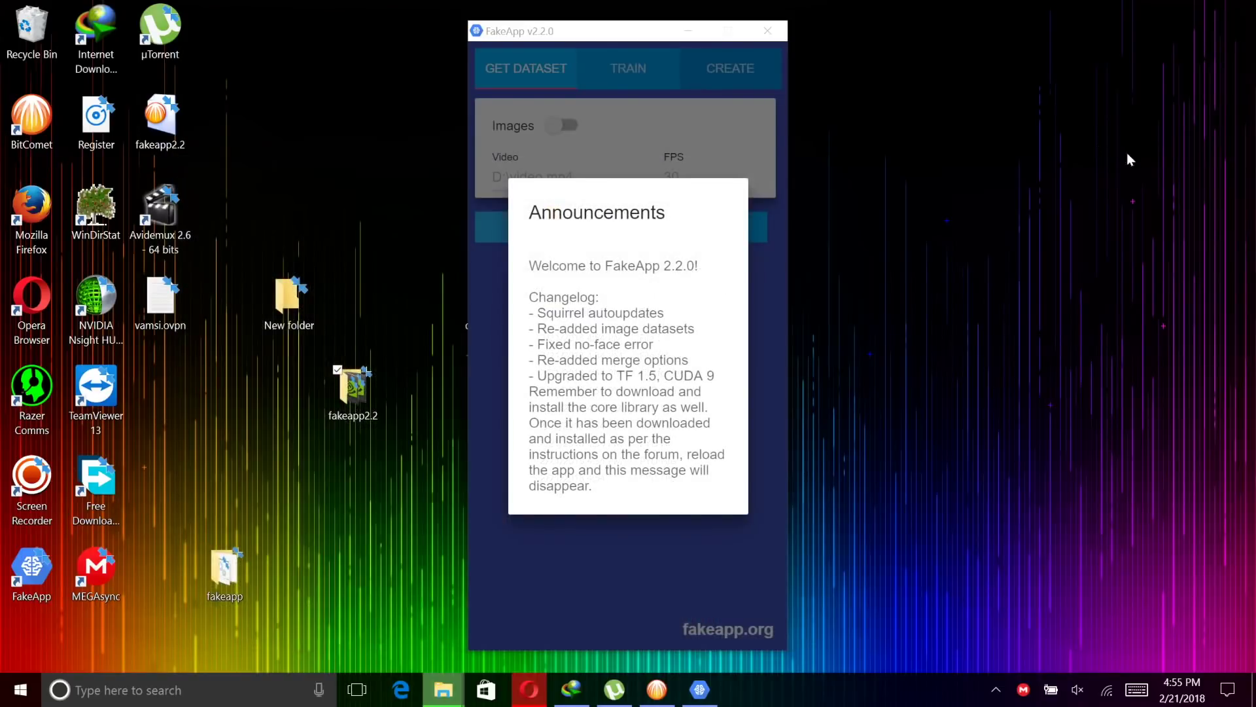
{"action": "left_click", "coordinate": [592, 36]}
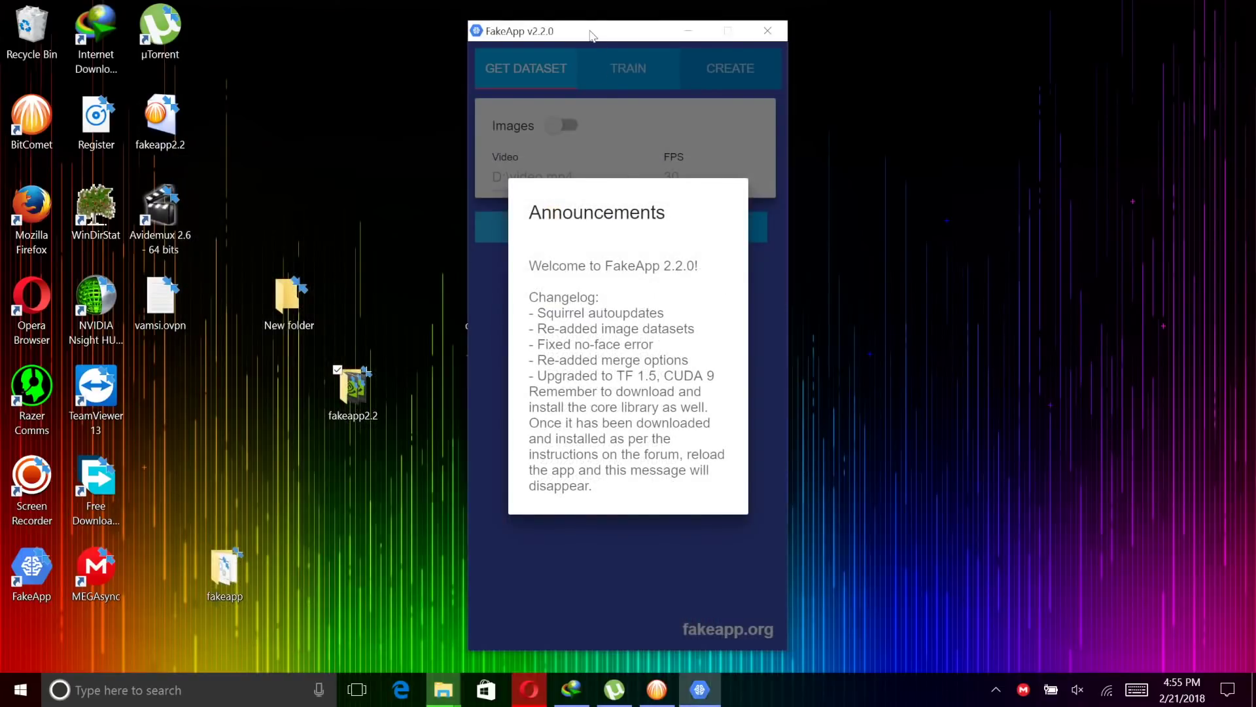
{"action": "left_click", "coordinate": [770, 30]}
{"action": "left_click_drag", "start_coordinate": [29, 568], "coordinate": [778, 191]}
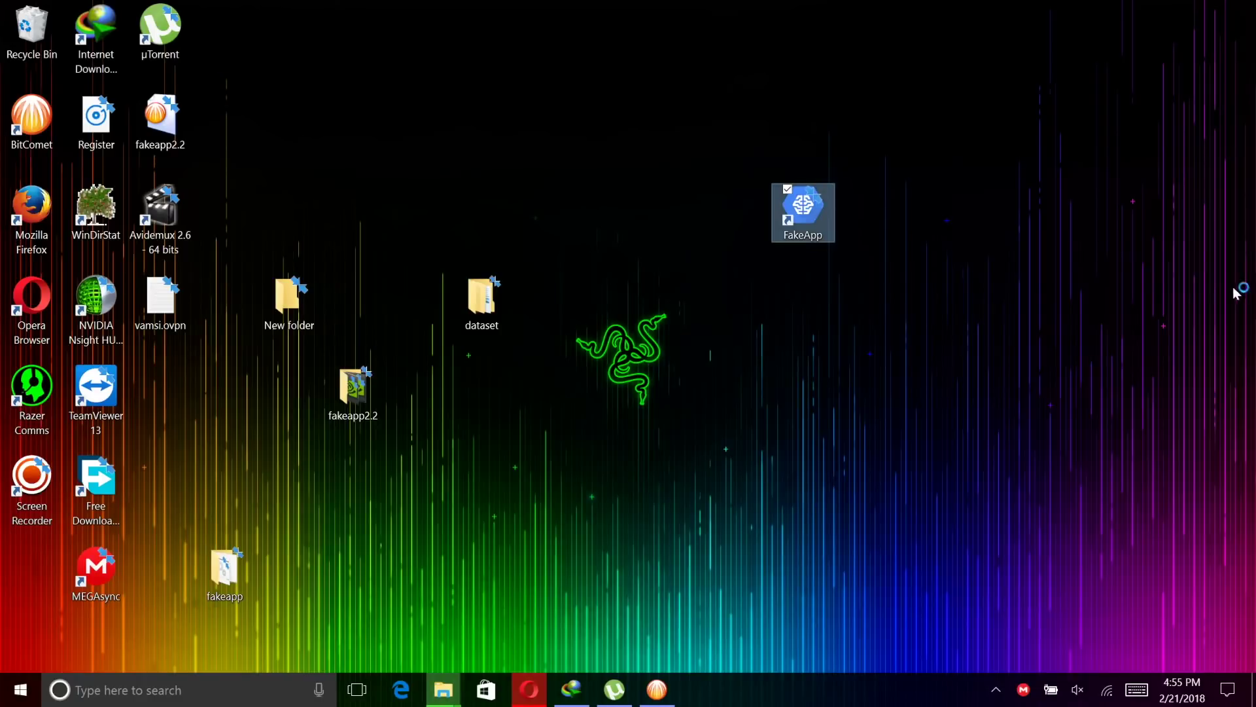
Step: Look over the TRAIN and CREATE pages and the GET DATASET extraction settings
{"action": "left_click", "coordinate": [614, 68]}
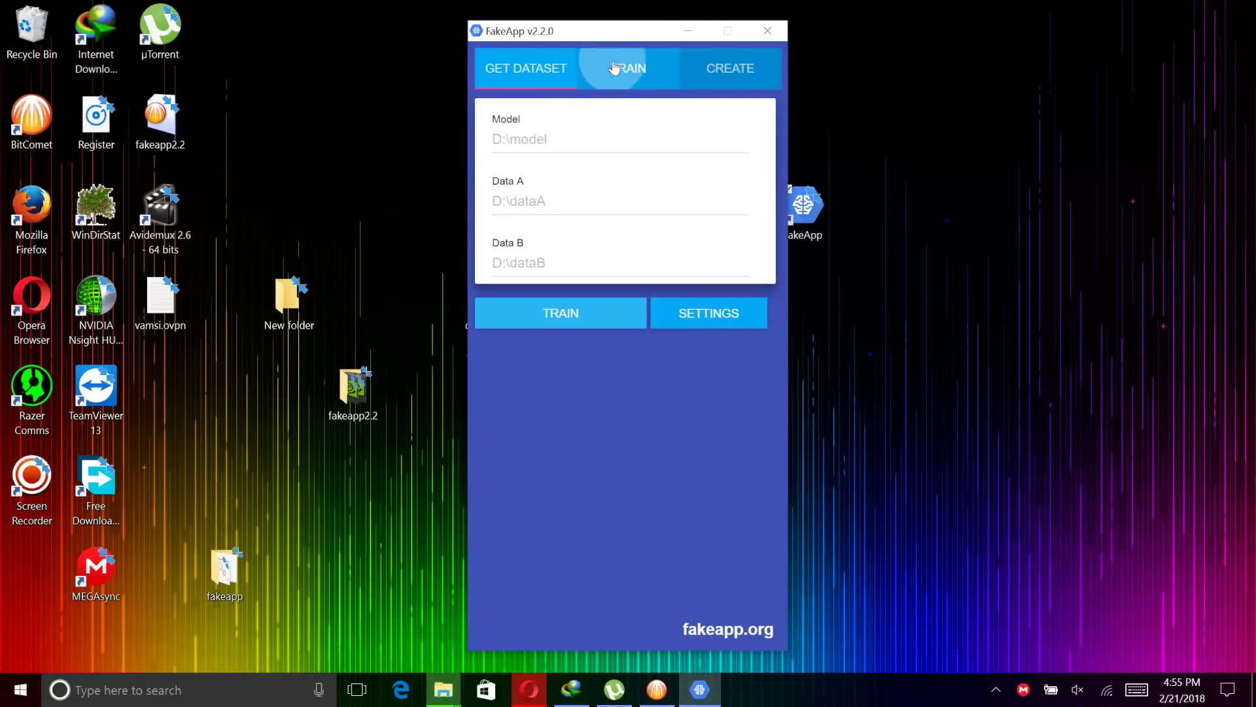
{"action": "left_click", "coordinate": [715, 70]}
{"action": "left_click", "coordinate": [547, 77]}
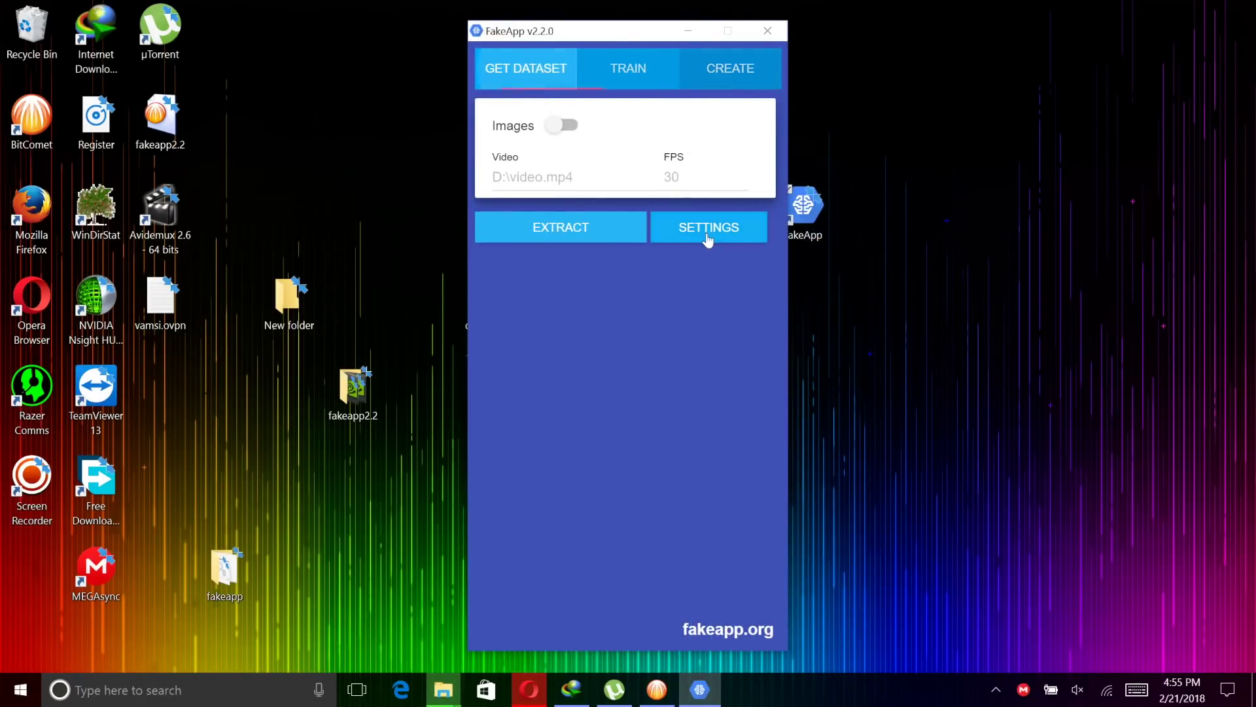
{"action": "left_click", "coordinate": [707, 229]}
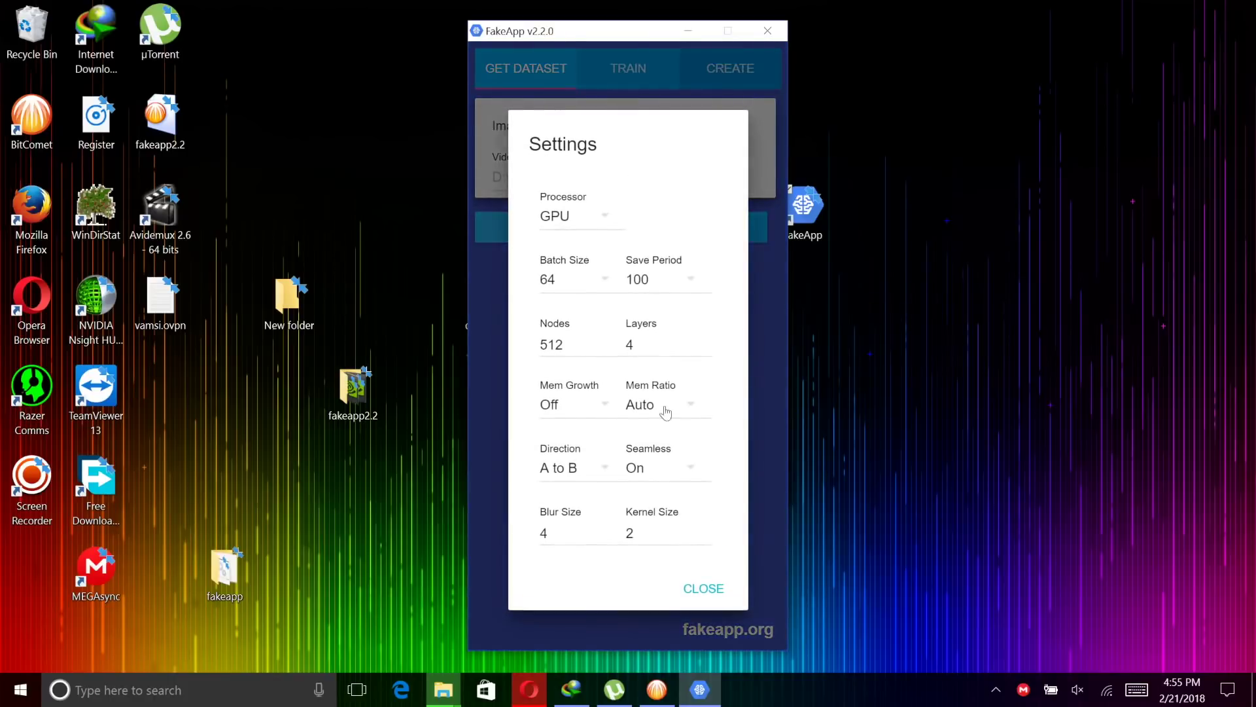
{"action": "left_click", "coordinate": [705, 589]}
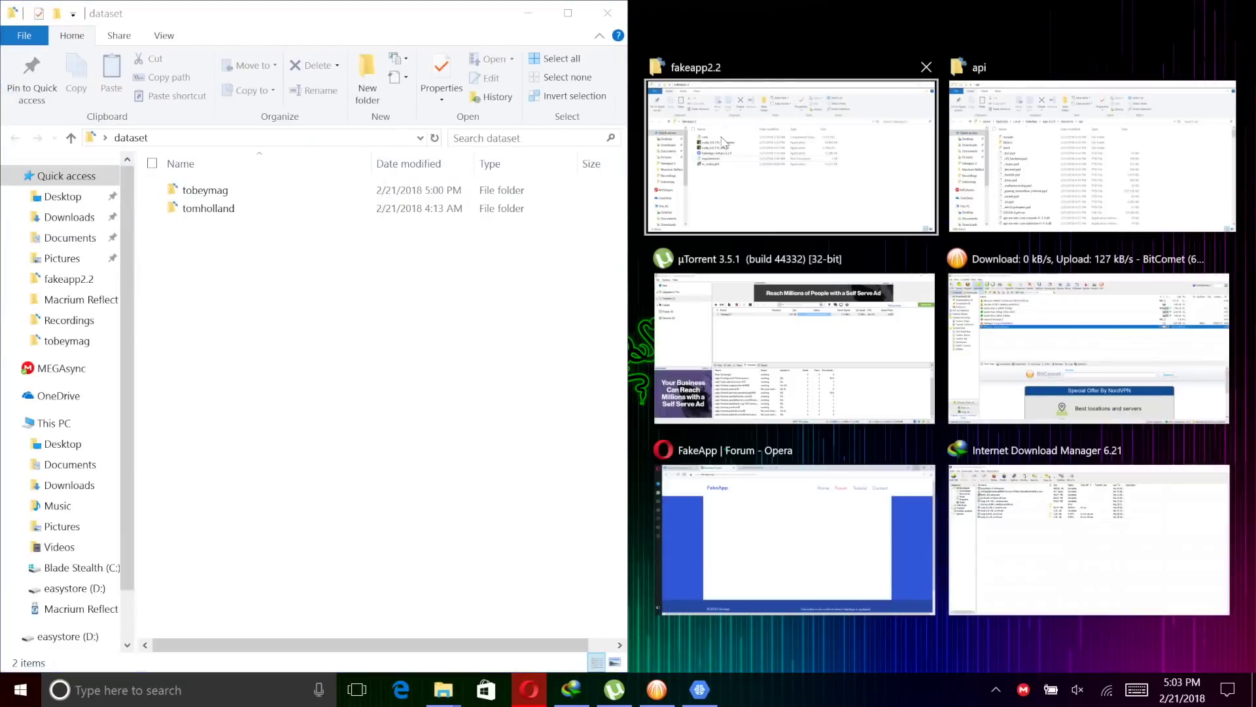
Step: Open the tobeymag folder in Explorer and copy its path from the address bar
{"action": "left_click", "coordinate": [863, 665]}
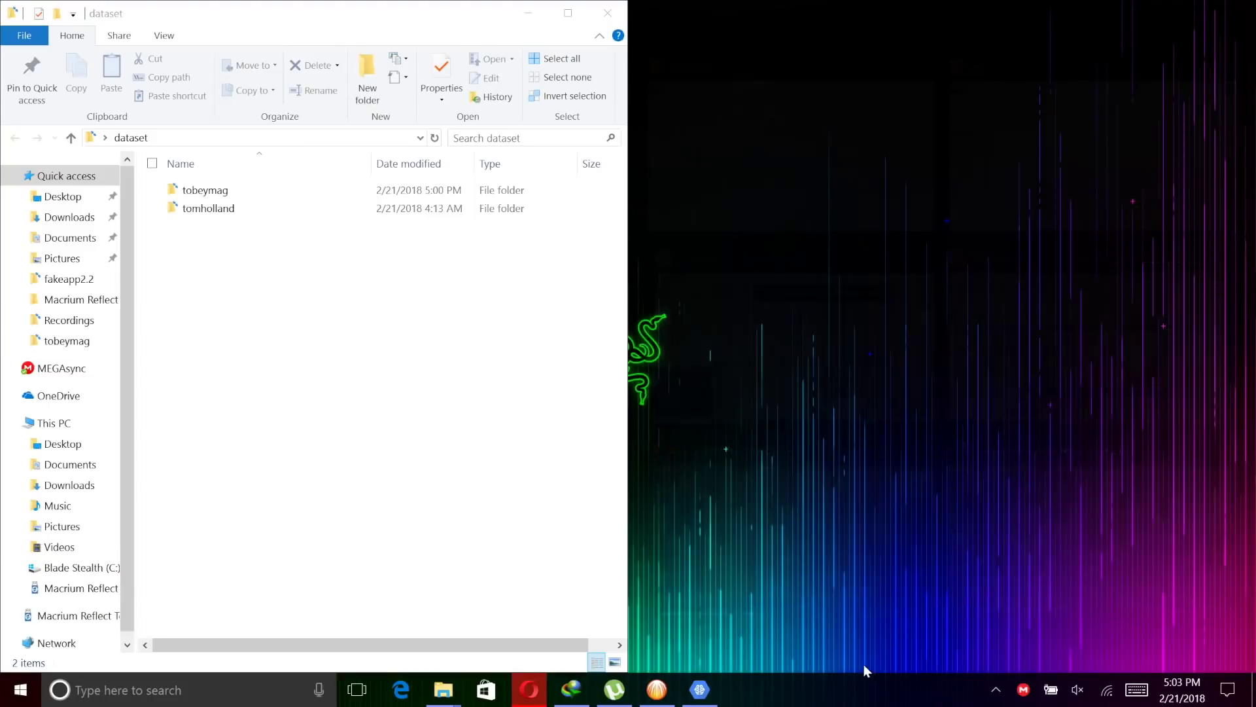
{"action": "left_click", "coordinate": [709, 690]}
{"action": "double_click", "coordinate": [282, 190]}
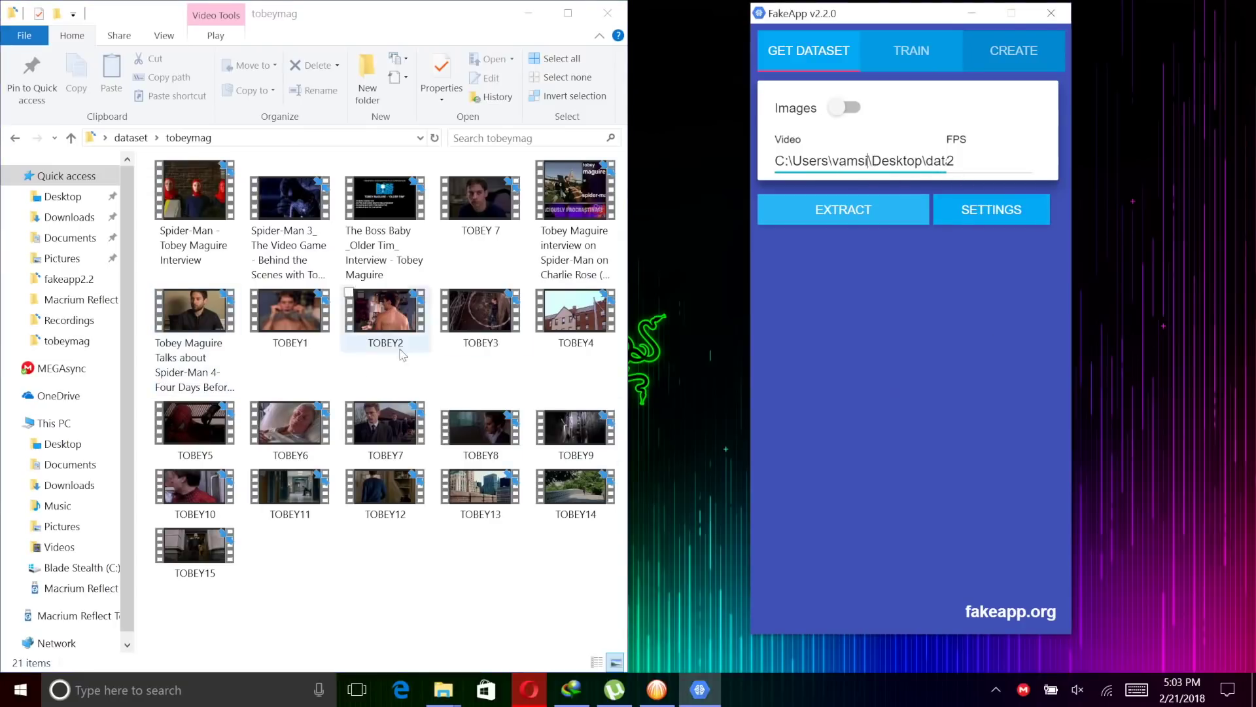
{"action": "left_click", "coordinate": [313, 138]}
{"action": "right_click", "coordinate": [310, 141]}
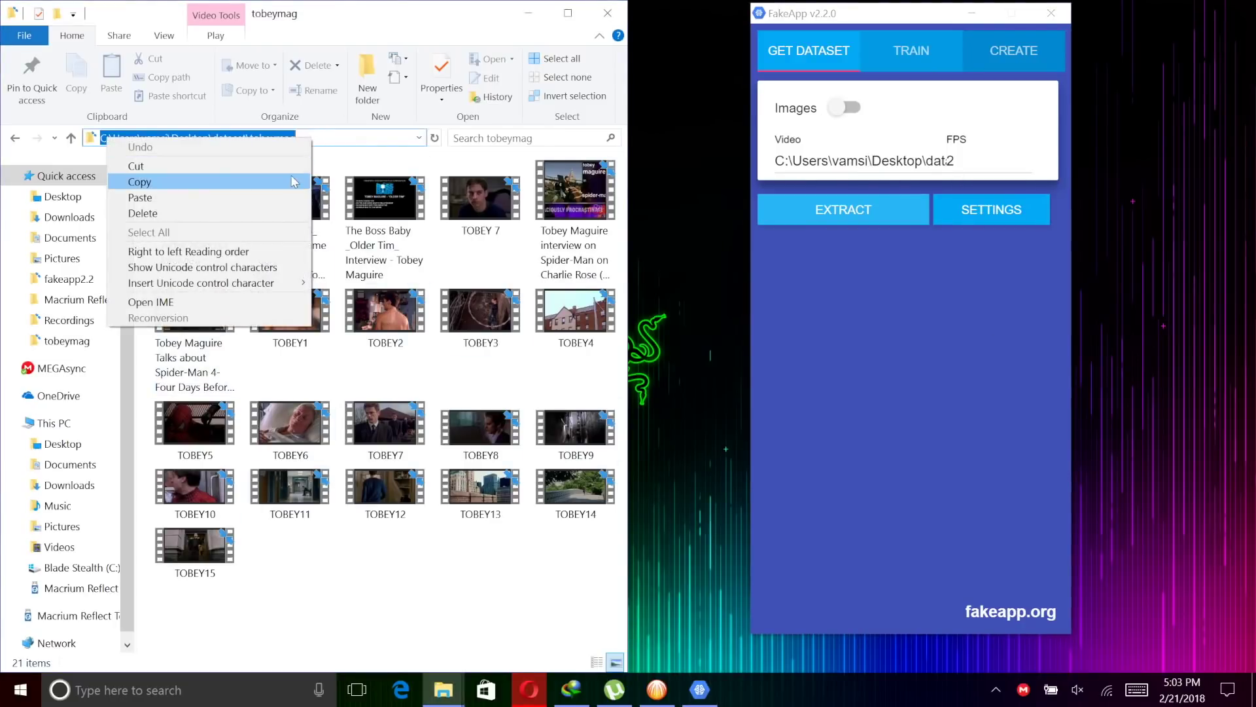
{"action": "left_click", "coordinate": [139, 181]}
Step: Set FakeApp's video source to tobeymag\TOBEY1.mkv at 3 FPS and start extraction
{"action": "left_click", "coordinate": [800, 164]}
{"action": "key", "text": "ctrl+a"}
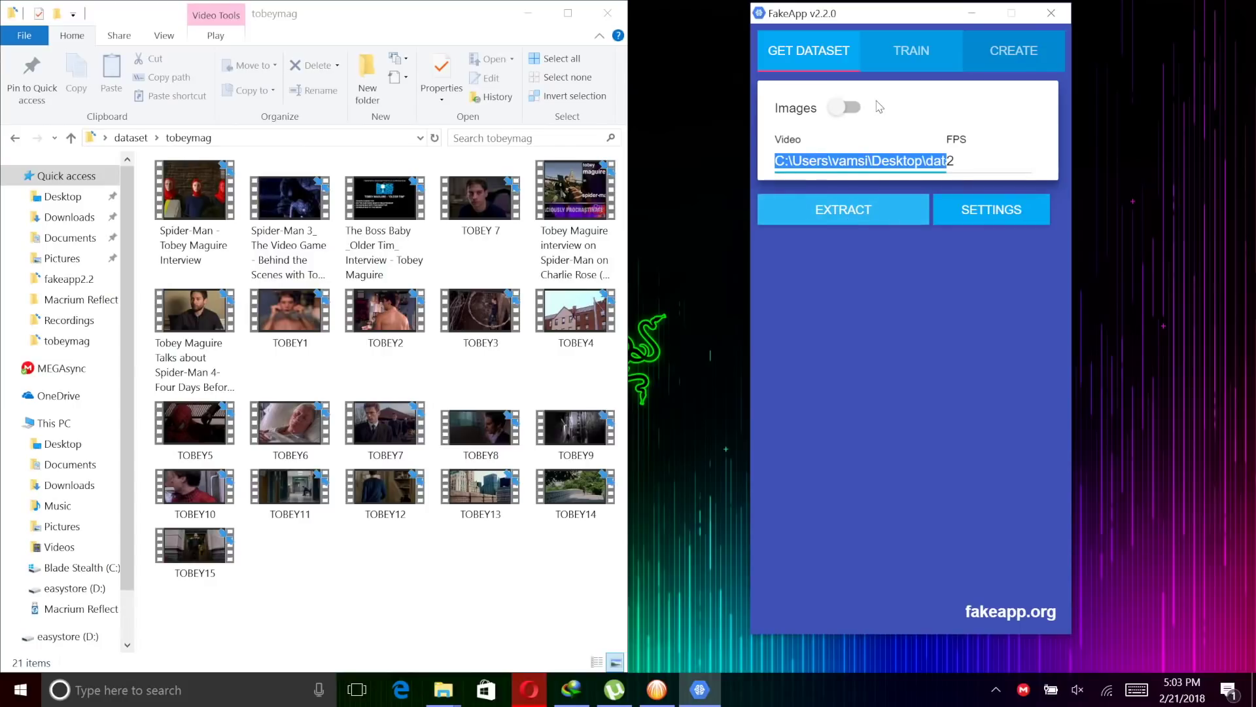
{"action": "key", "text": "ctrl+v"}
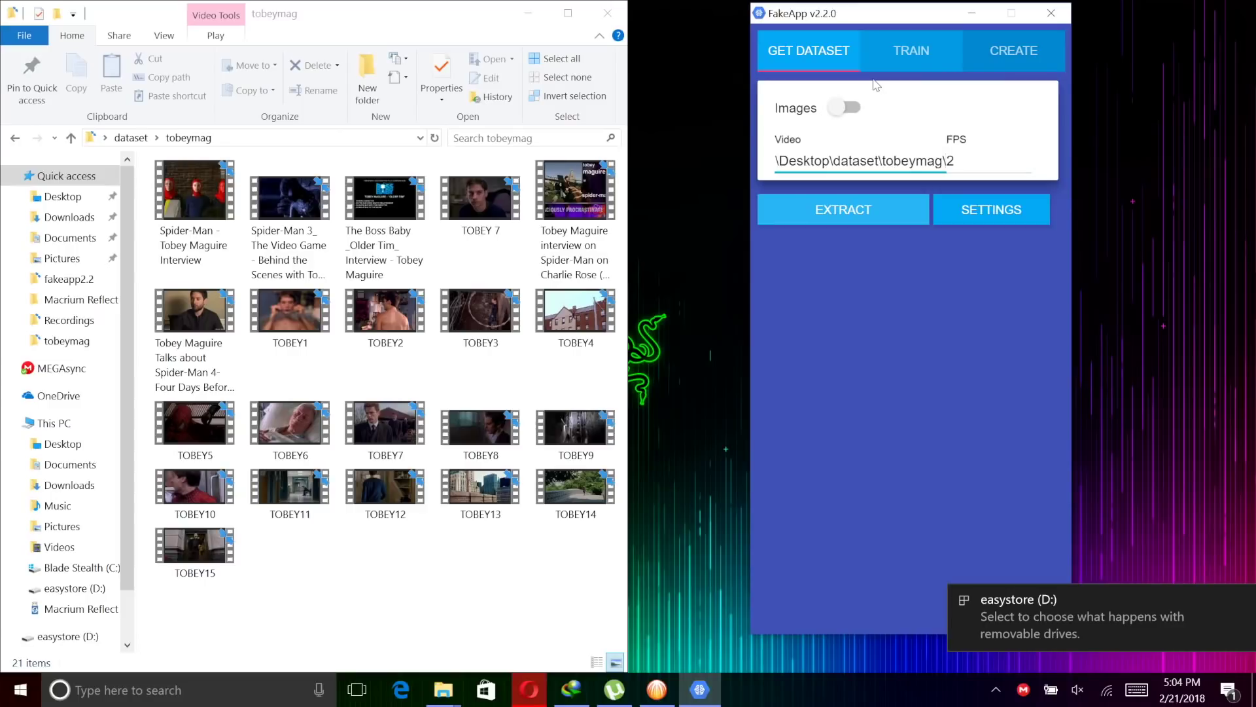
{"action": "type", "text": "\\TOBEY"}
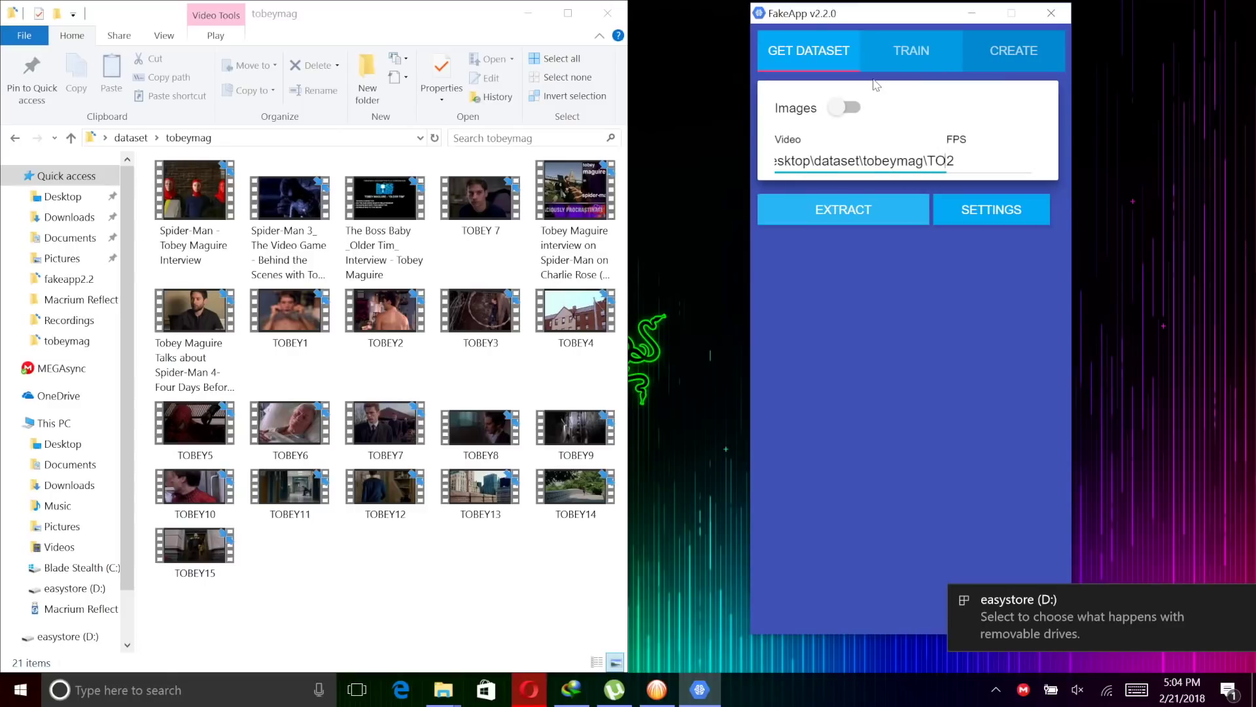
{"action": "type", "text": "1.MK"}
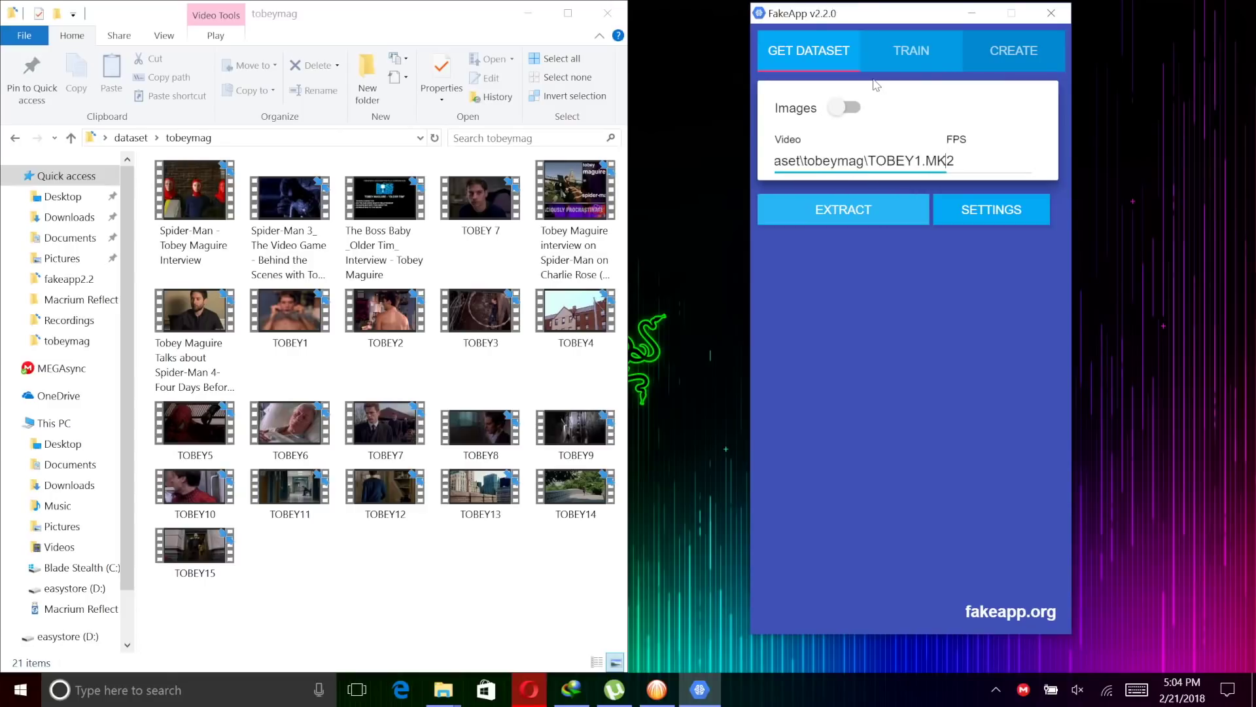
{"action": "key", "text": "BackSpace"}
{"action": "key", "text": "BackSpace"}
{"action": "key", "text": "BackSpace"}
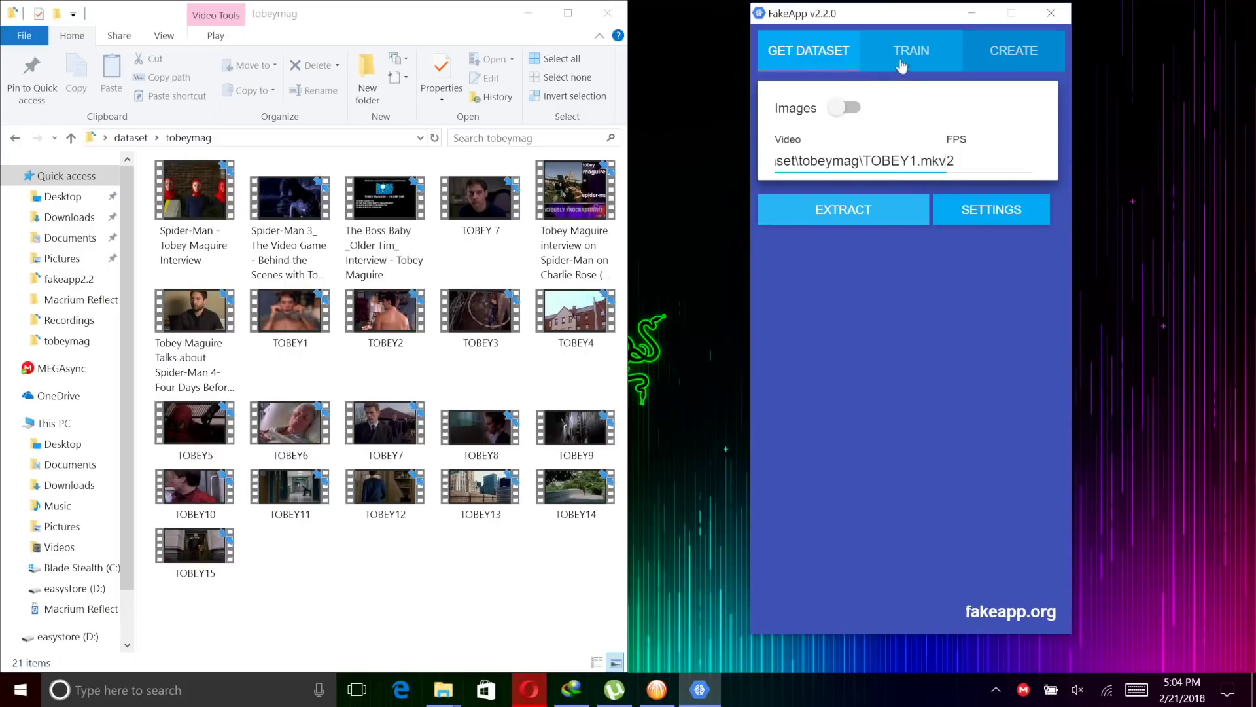
{"action": "key", "text": "Tab"}
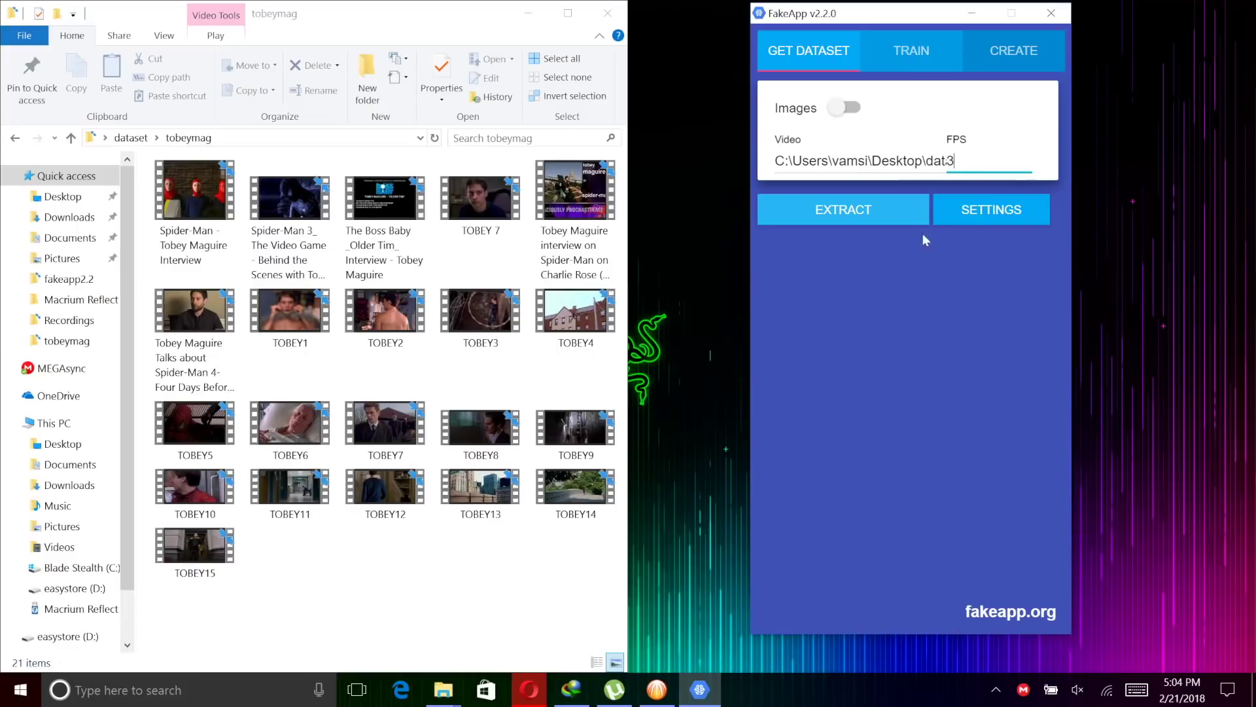
{"action": "left_click", "coordinate": [874, 210]}
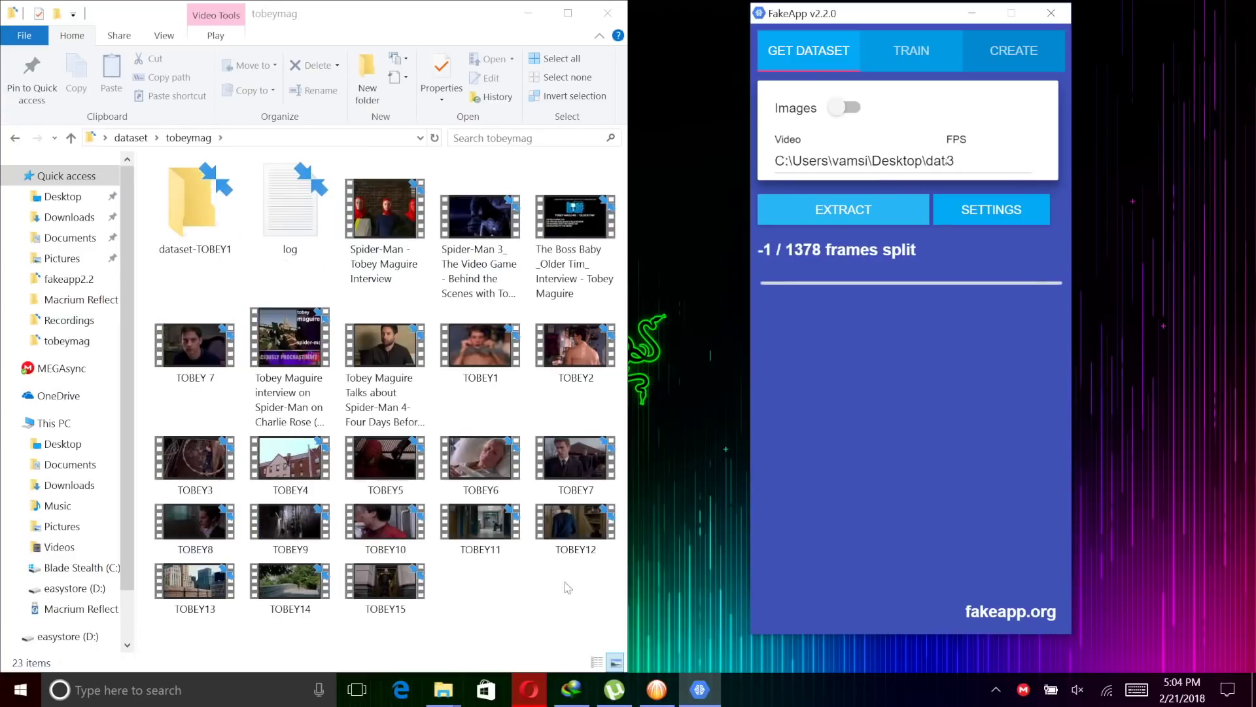
Step: Open dataset-TOBEY1's extracted folder to watch the aligned face crops appear
{"action": "double_click", "coordinate": [219, 229]}
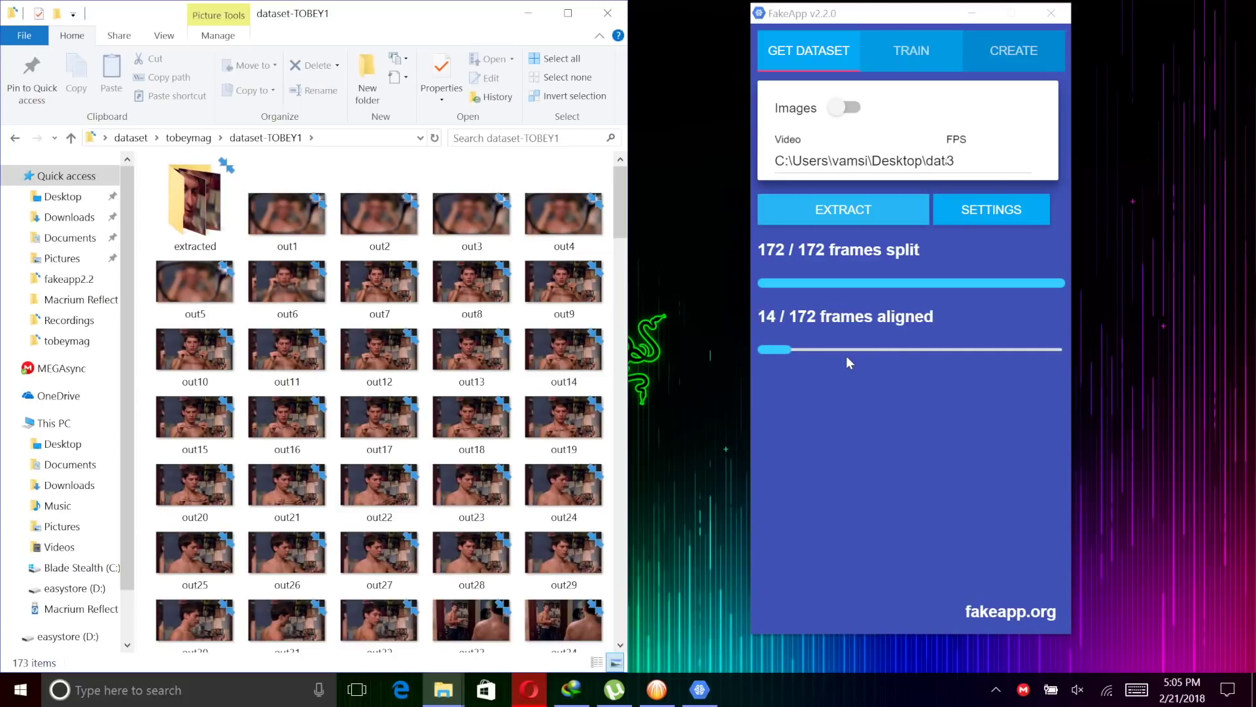
{"action": "double_click", "coordinate": [195, 203]}
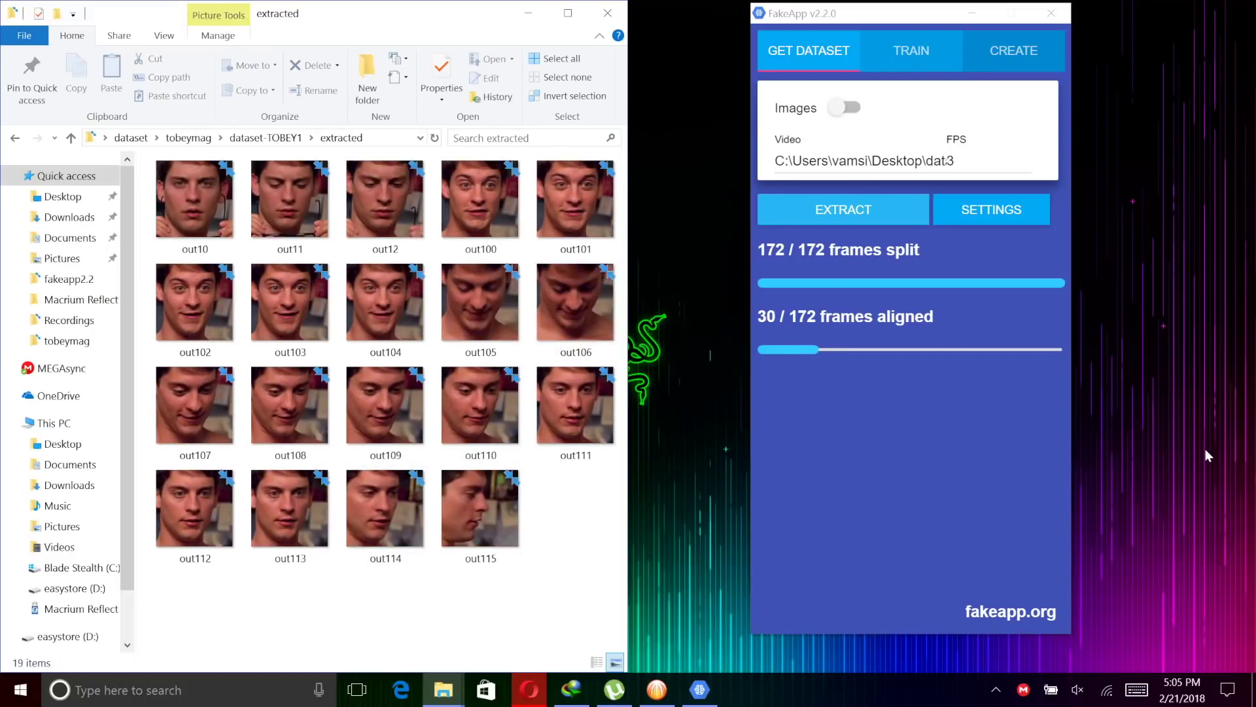
{"action": "scroll", "coordinate": [614, 587], "scroll_direction": "down", "scroll_amount": 1}
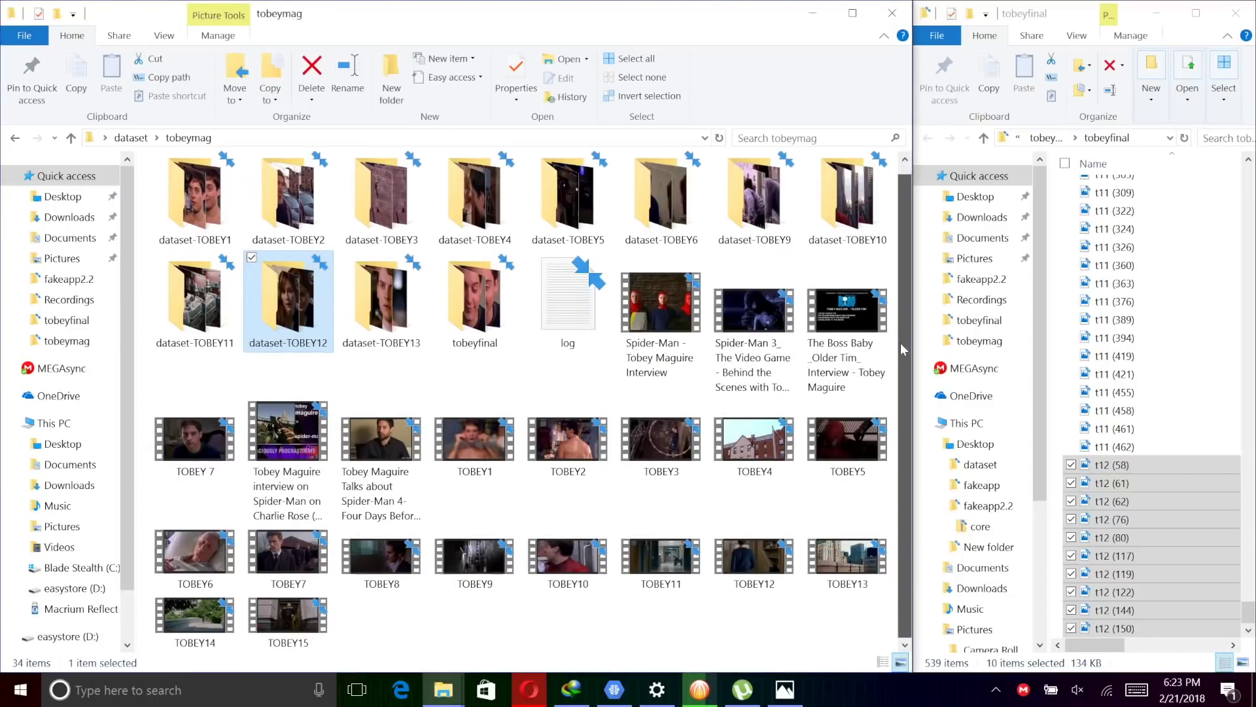
Step: Open dataset-TOBEY12's extracted folder and select male crops 82, 79, 77, 118, 116, 121
{"action": "double_click", "coordinate": [288, 301]}
{"action": "double_click", "coordinate": [203, 201]}
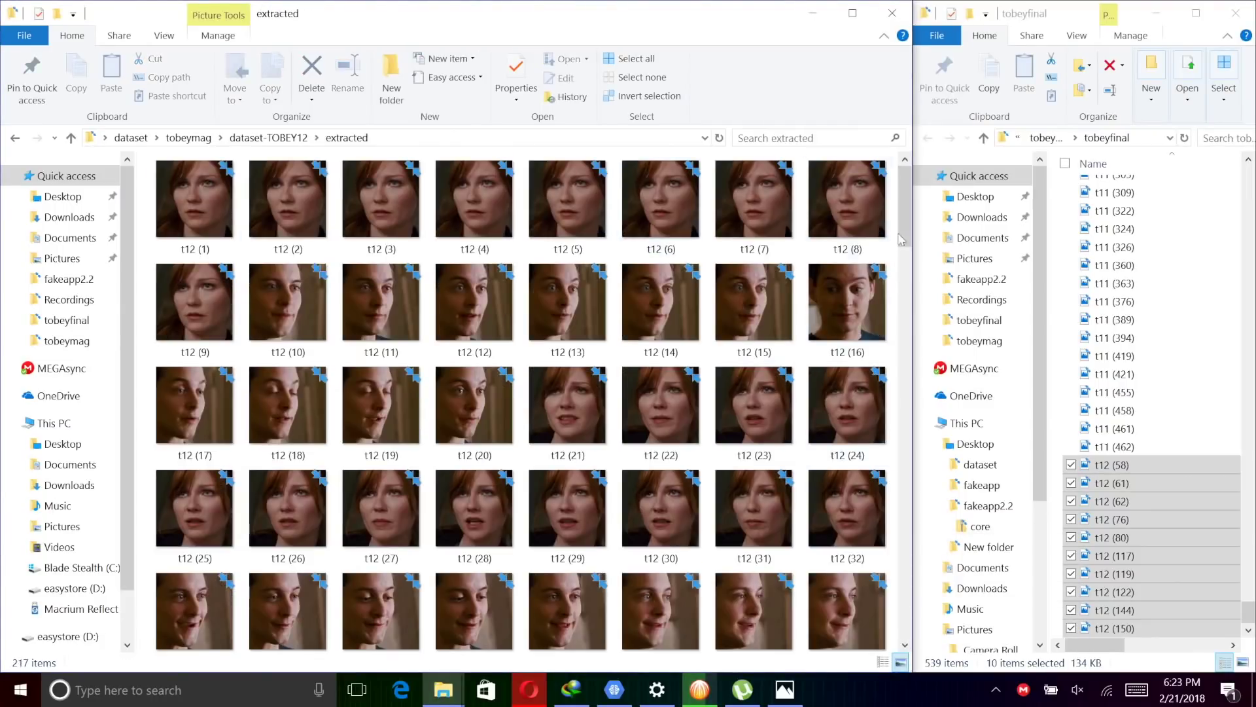
{"action": "left_click_drag", "start_coordinate": [903, 239], "coordinate": [906, 348]}
{"action": "left_click", "coordinate": [541, 406]}
{"action": "left_click", "coordinate": [344, 386], "text": "ctrl"}
{"action": "left_click", "coordinate": [196, 392], "text": "ctrl"}
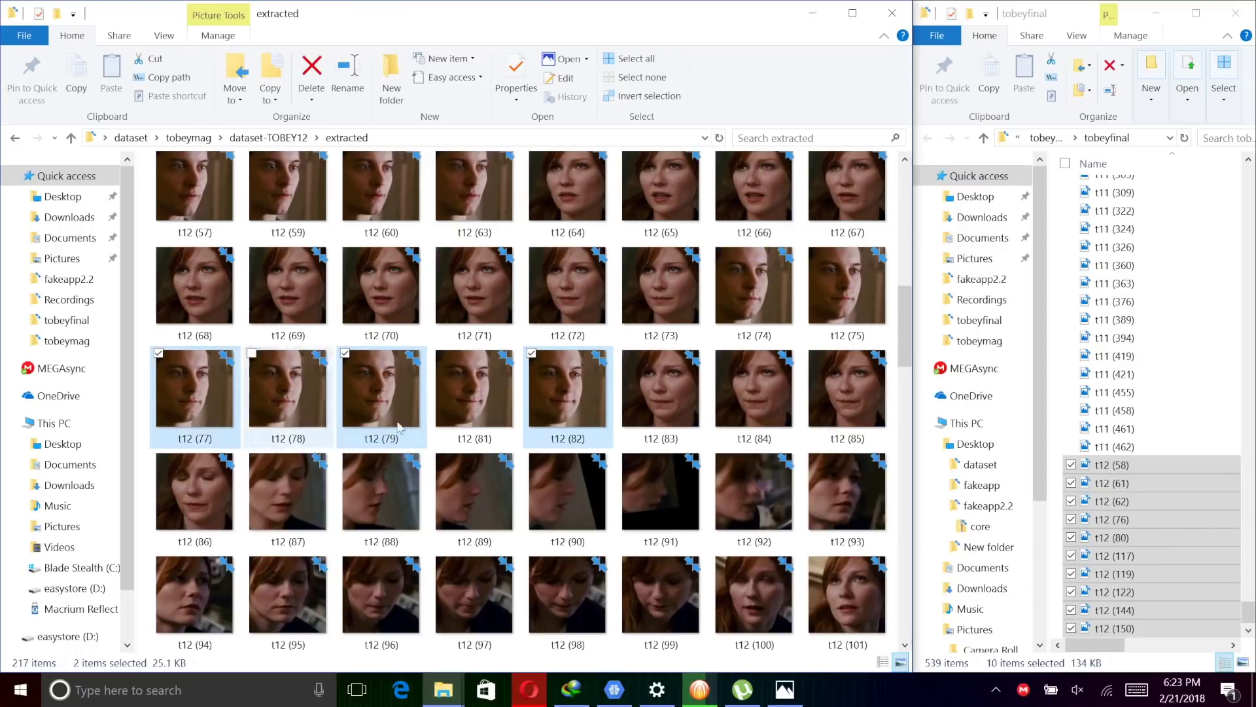
{"action": "left_click_drag", "start_coordinate": [910, 339], "coordinate": [909, 399]}
{"action": "left_click", "coordinate": [844, 425], "text": "ctrl"}
{"action": "left_click", "coordinate": [761, 437], "text": "ctrl"}
{"action": "left_click", "coordinate": [301, 525], "text": "ctrl"}
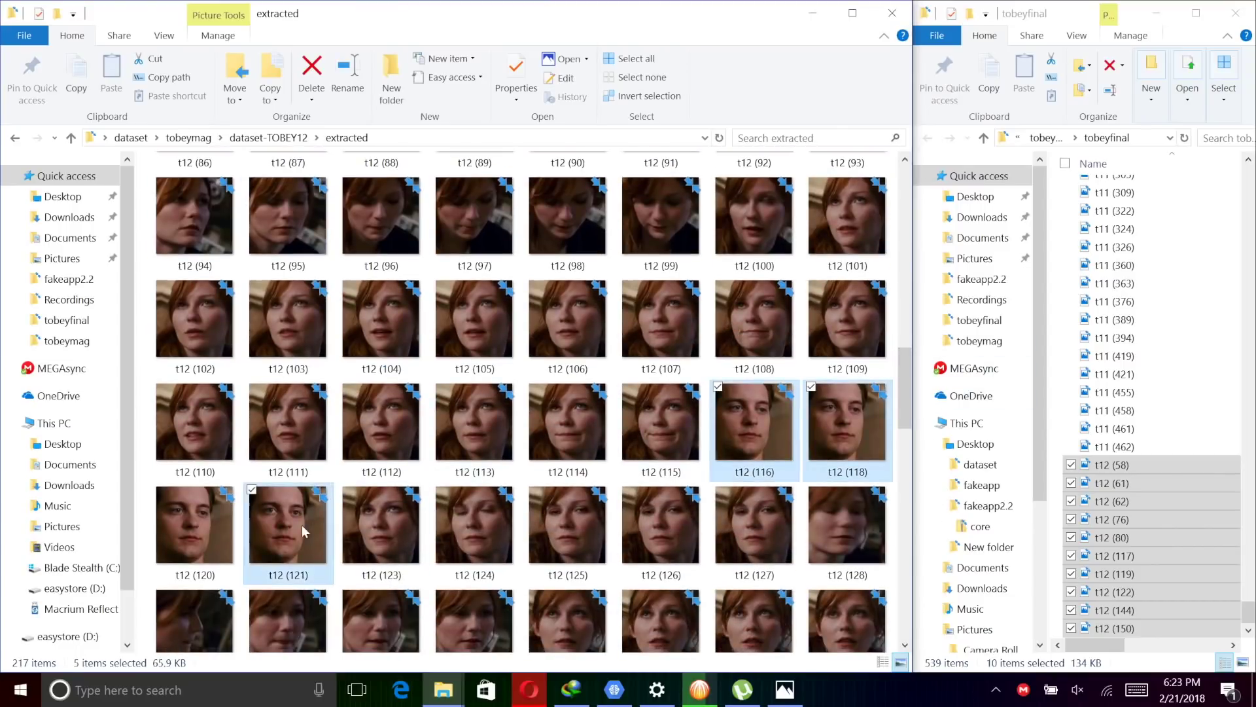
Step: Add crops 148, 218, 213, 221, 219 and drag all selected crops into tobeyfinal
{"action": "scroll", "coordinate": [760, 419], "scroll_direction": "down", "scroll_amount": 8}
{"action": "left_click", "coordinate": [386, 343], "text": "ctrl"}
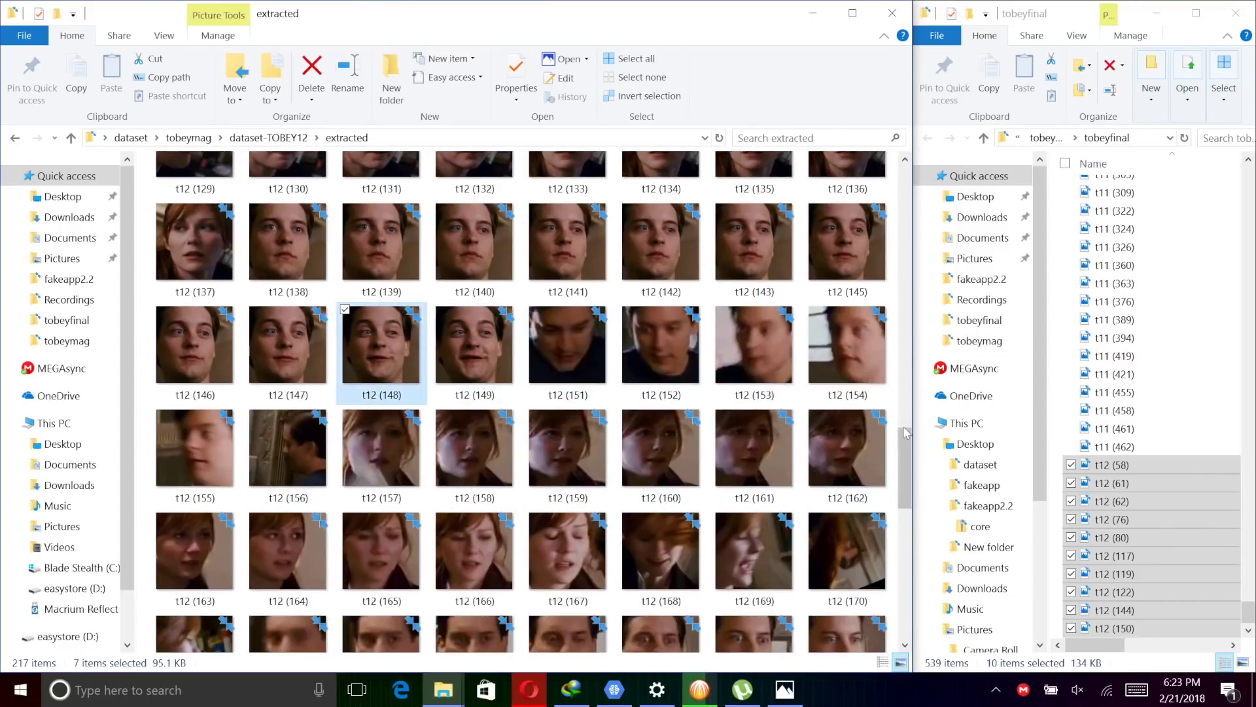
{"action": "left_click_drag", "start_coordinate": [906, 432], "coordinate": [908, 547]}
{"action": "left_click", "coordinate": [847, 465], "text": "ctrl"}
{"action": "left_click", "coordinate": [382, 464], "text": "ctrl"}
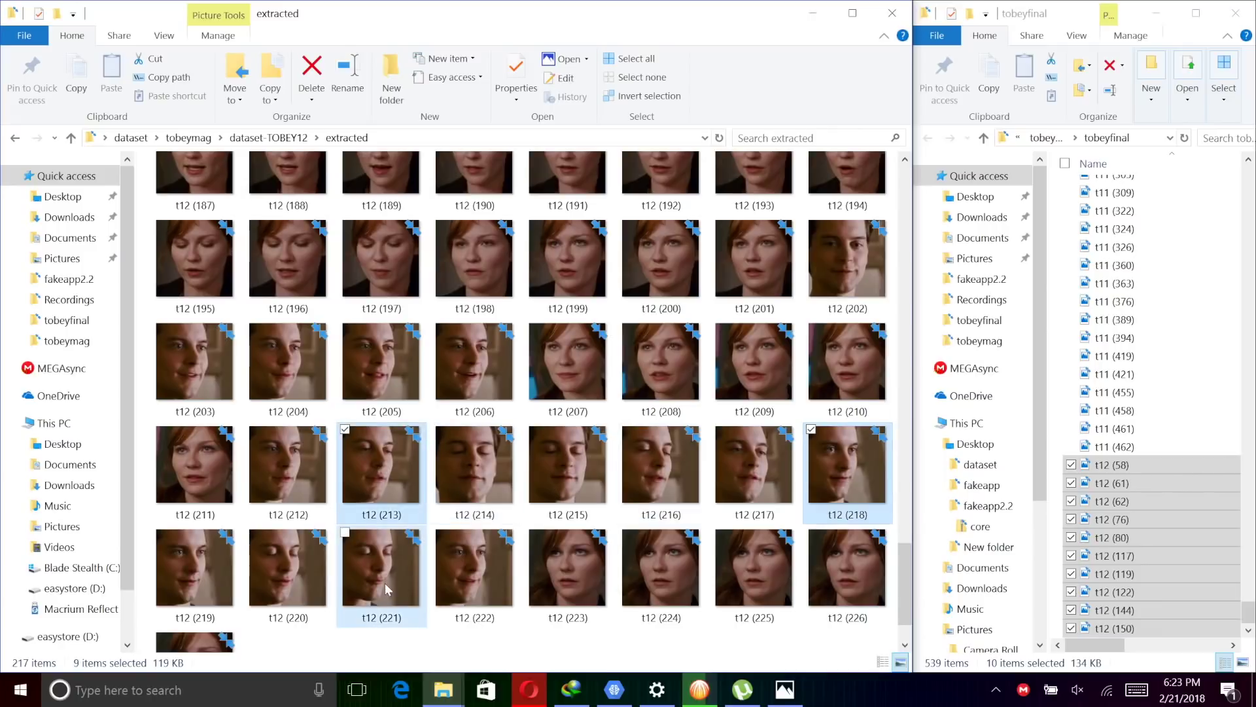
{"action": "left_click", "coordinate": [386, 589], "text": "ctrl"}
{"action": "left_click", "coordinate": [190, 584], "text": "ctrl"}
{"action": "left_click_drag", "start_coordinate": [190, 585], "coordinate": [1113, 502]}
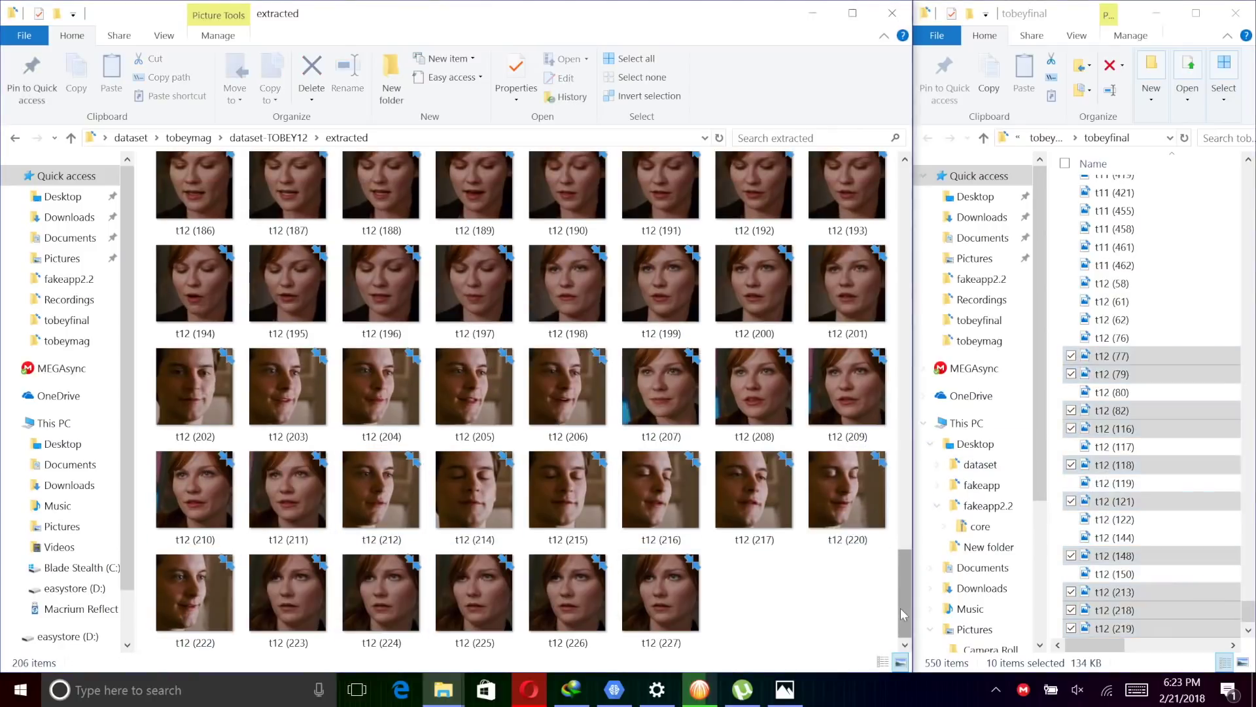
Step: Go back up to tobeymag and open the dataset-TOBEY13 folder
{"action": "left_click", "coordinate": [268, 138]}
{"action": "left_click", "coordinate": [189, 138]}
{"action": "double_click", "coordinate": [369, 302]}
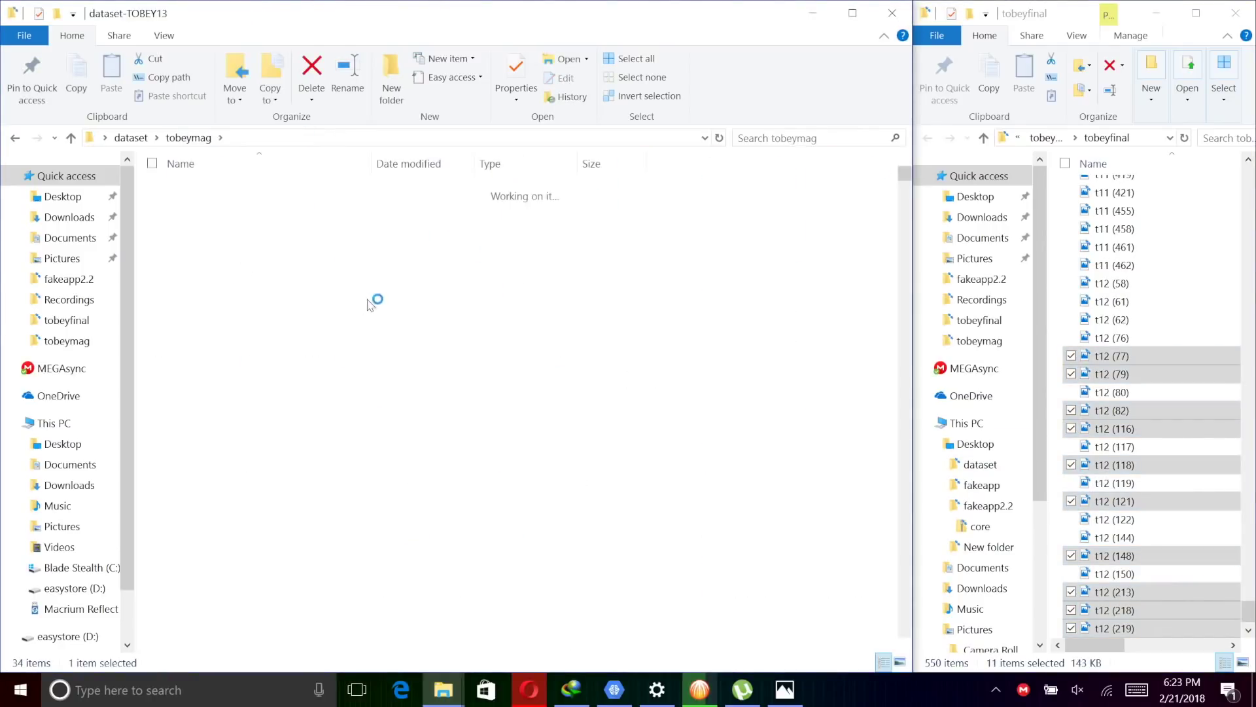
Step: Open the tomholland video folder and copy its path from the address bar
{"action": "double_click", "coordinate": [202, 218]}
{"action": "left_click", "coordinate": [842, 395]}
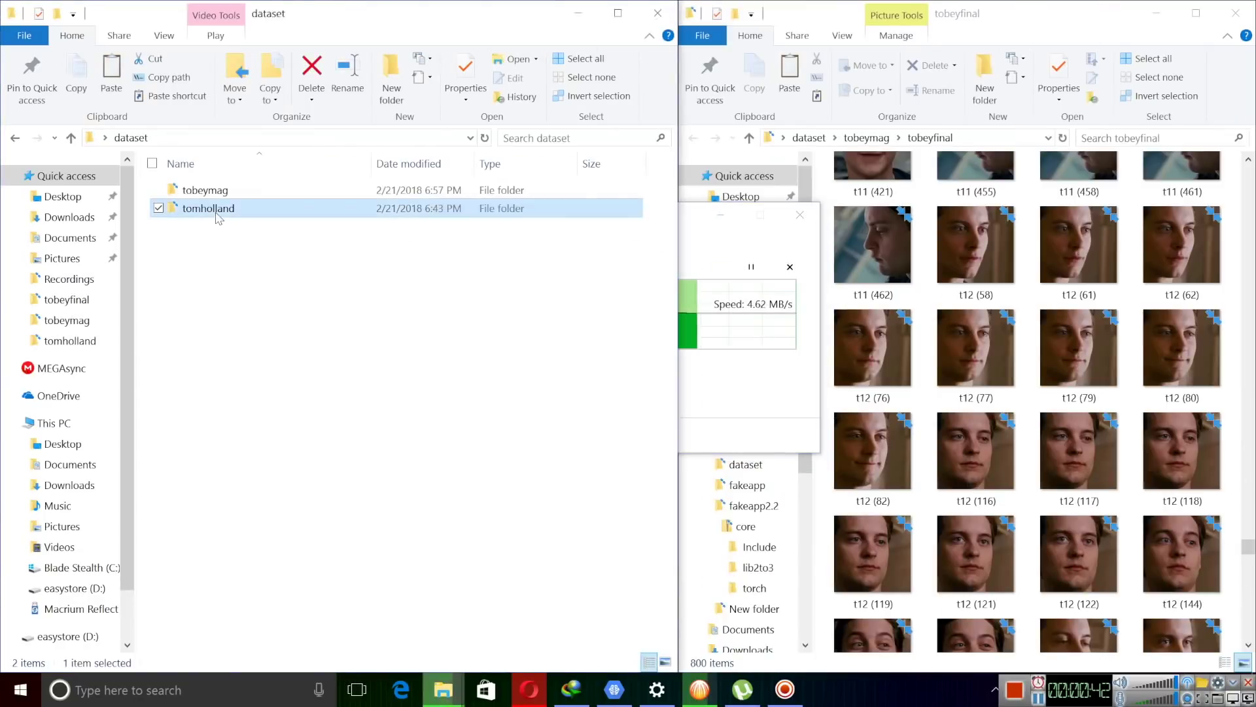
{"action": "double_click", "coordinate": [217, 214]}
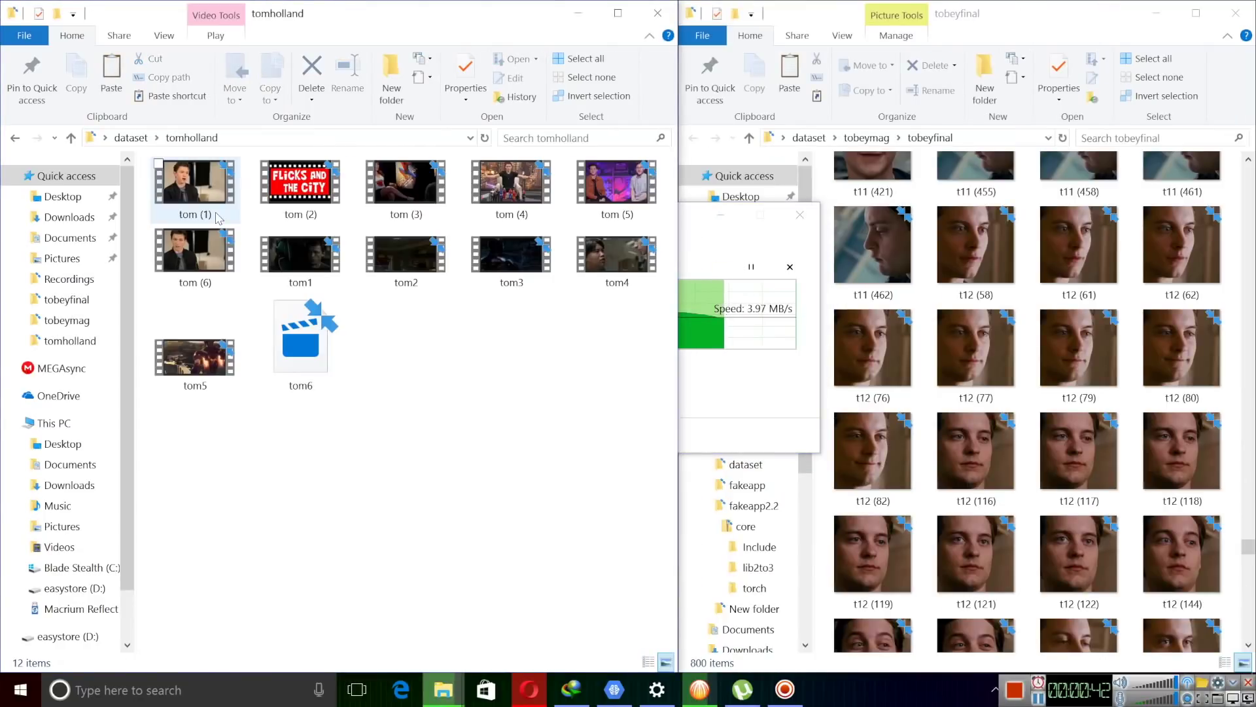
{"action": "left_click", "coordinate": [274, 138]}
{"action": "right_click", "coordinate": [273, 139]}
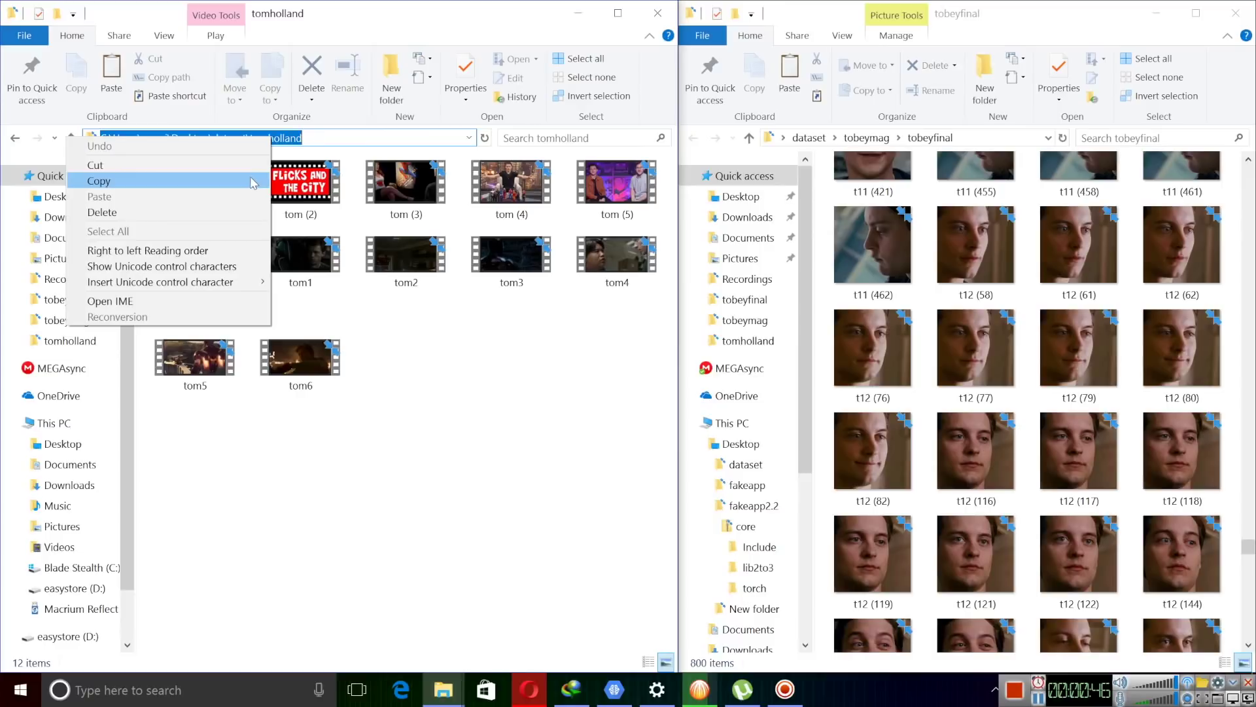
{"action": "left_click", "coordinate": [264, 182]}
Step: Paste the tomholland path as FakeApp's video source, extract tom (1), and open dataset-tom (1)
{"action": "left_click", "coordinate": [614, 689]}
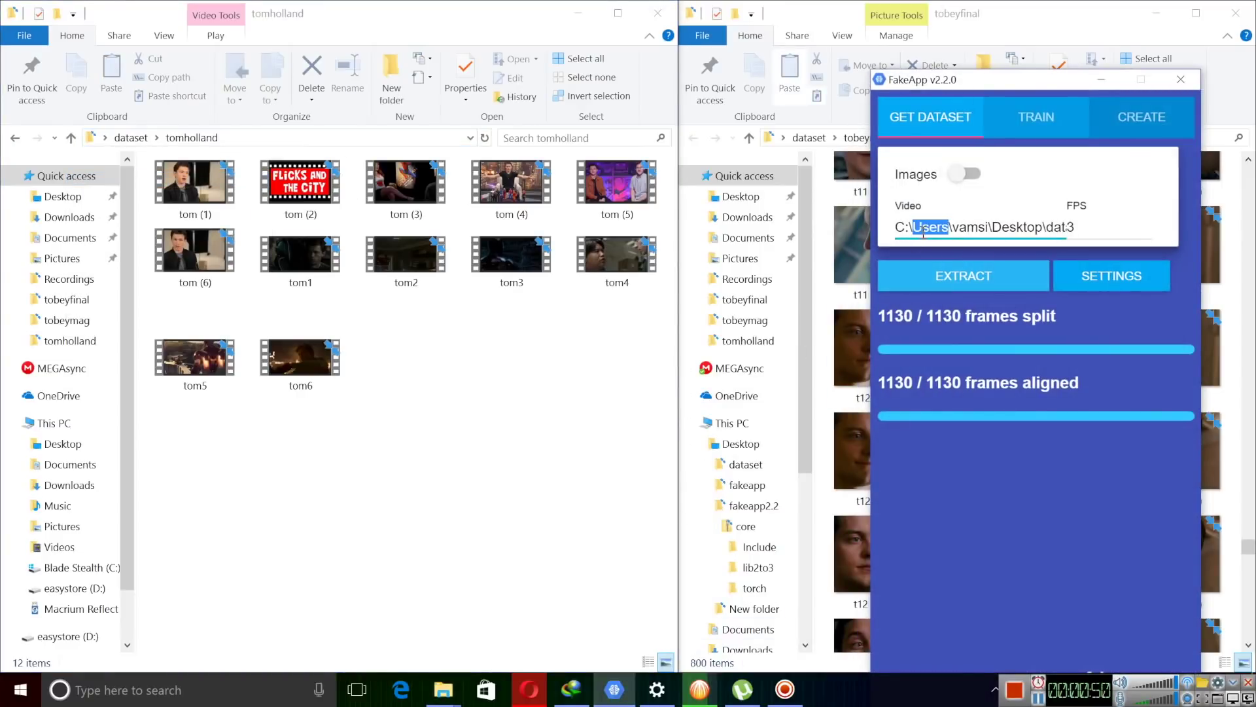
{"action": "triple_click", "coordinate": [924, 229]}
{"action": "key", "text": "ctrl+v"}
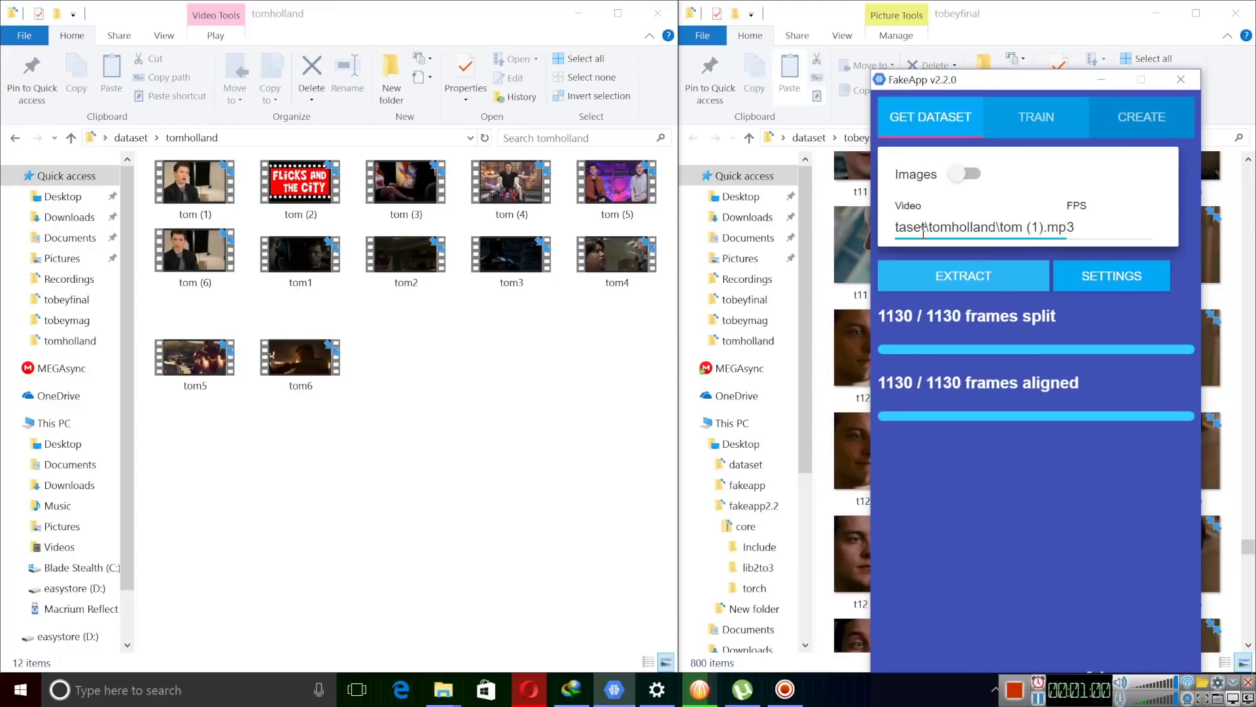
{"action": "left_click", "coordinate": [926, 292]}
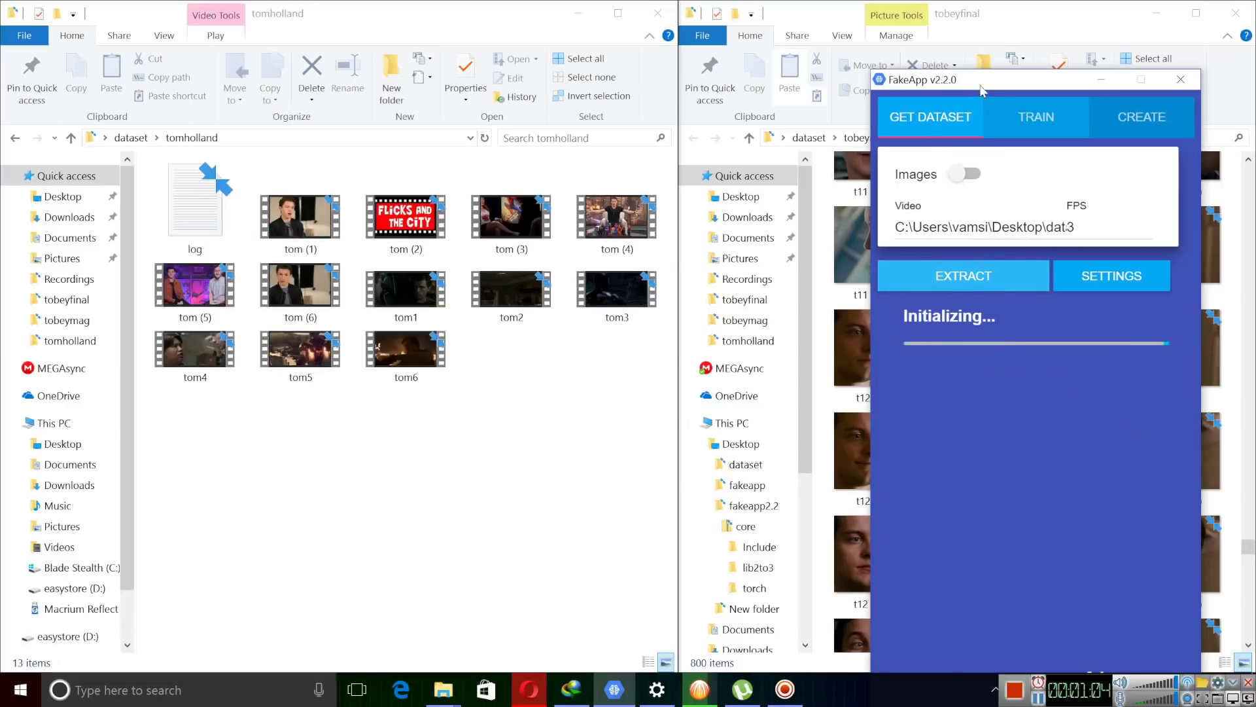
{"action": "left_click_drag", "start_coordinate": [985, 84], "coordinate": [529, 164]}
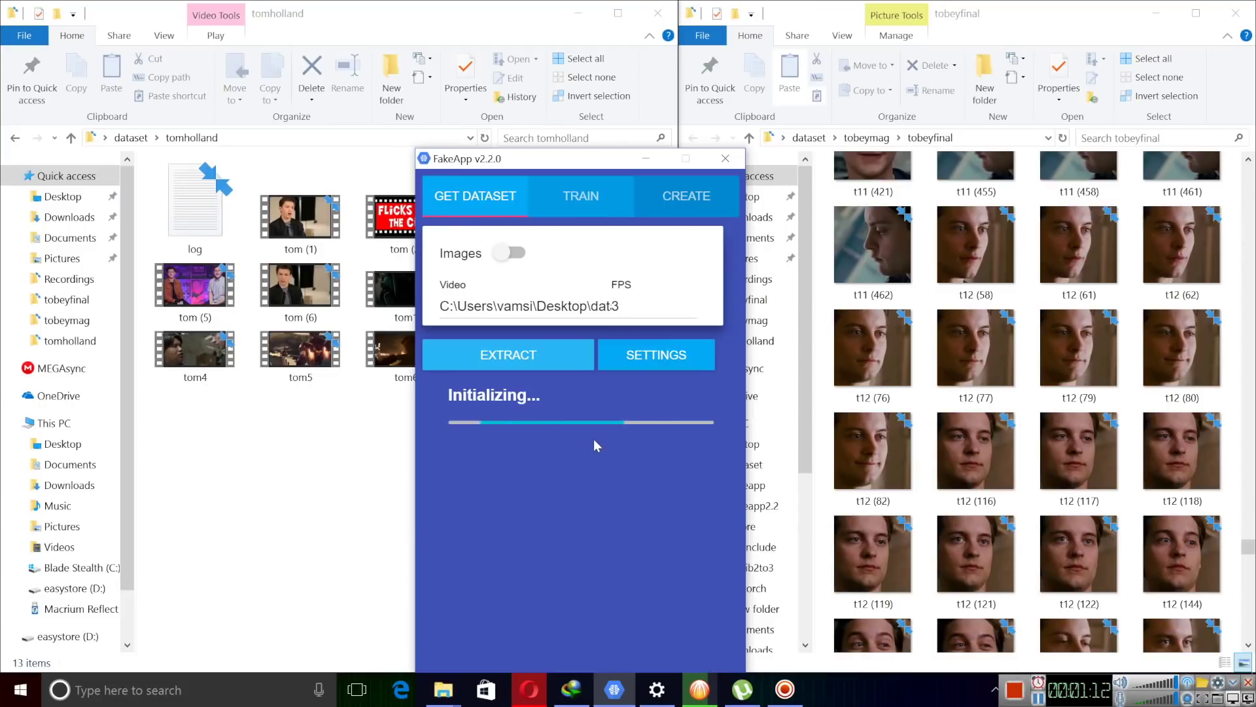
{"action": "double_click", "coordinate": [194, 203]}
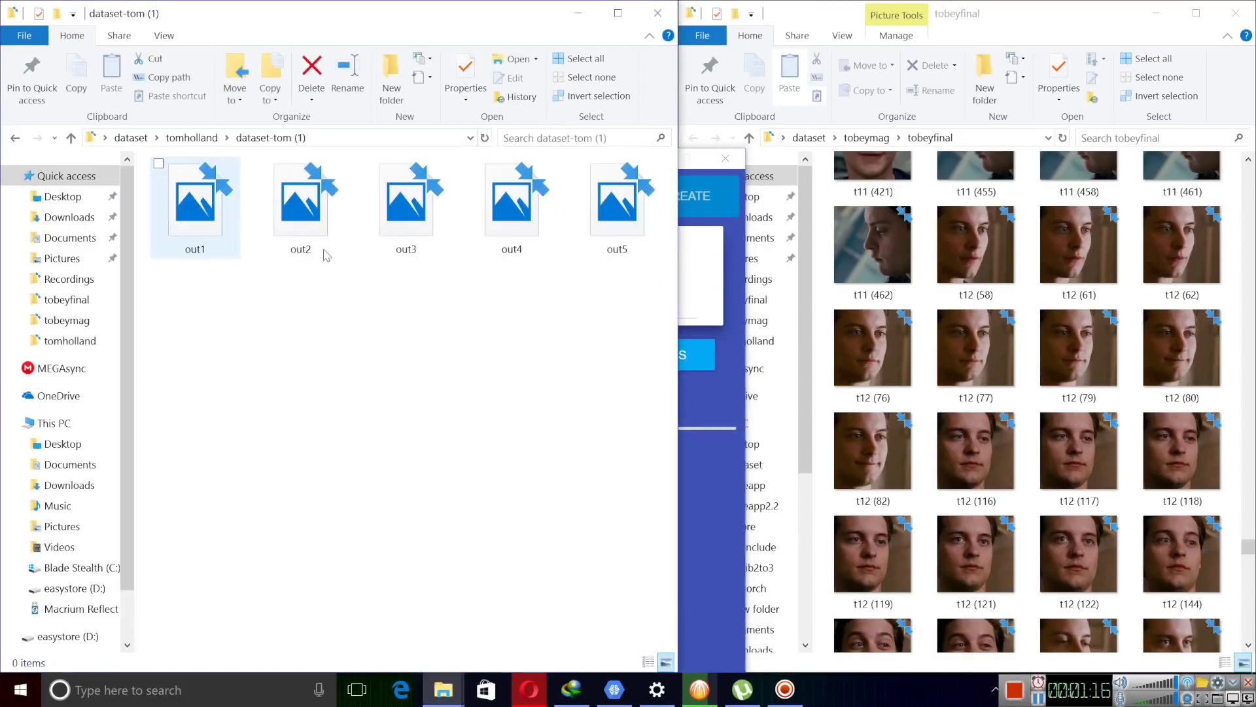
{"action": "left_click", "coordinate": [226, 239]}
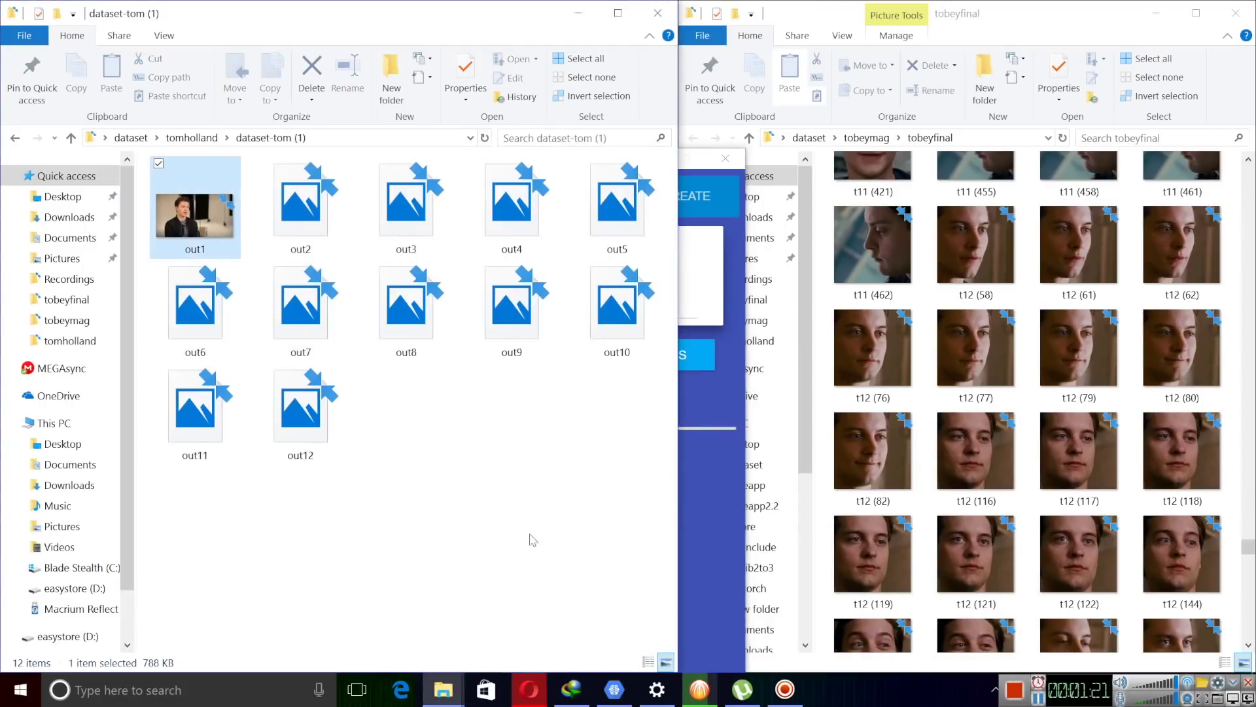
Step: Focus FakeApp's Images Directory field and browse TOMHALLAND photos like TOM (2).jpg and TOM (8).jpg
{"action": "left_click", "coordinate": [697, 371]}
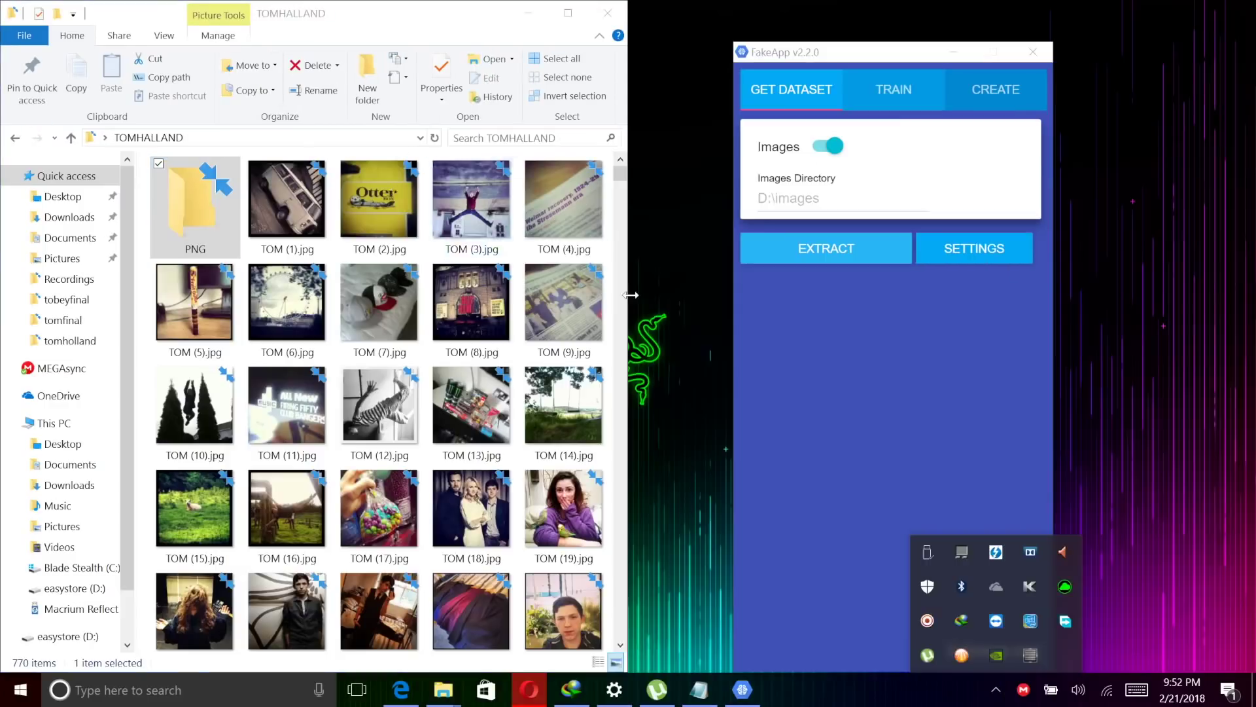
{"action": "left_click", "coordinate": [239, 138]}
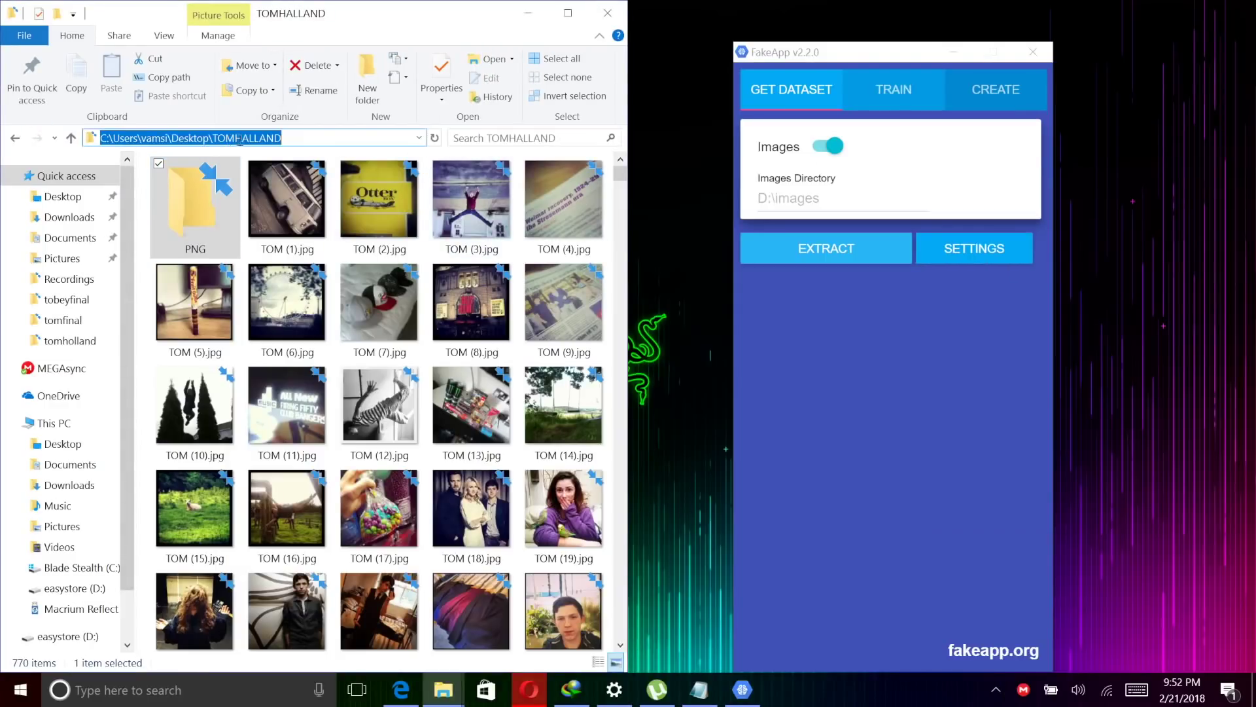
{"action": "left_click", "coordinate": [862, 202]}
{"action": "left_click", "coordinate": [830, 146]}
{"action": "left_click", "coordinate": [829, 146]}
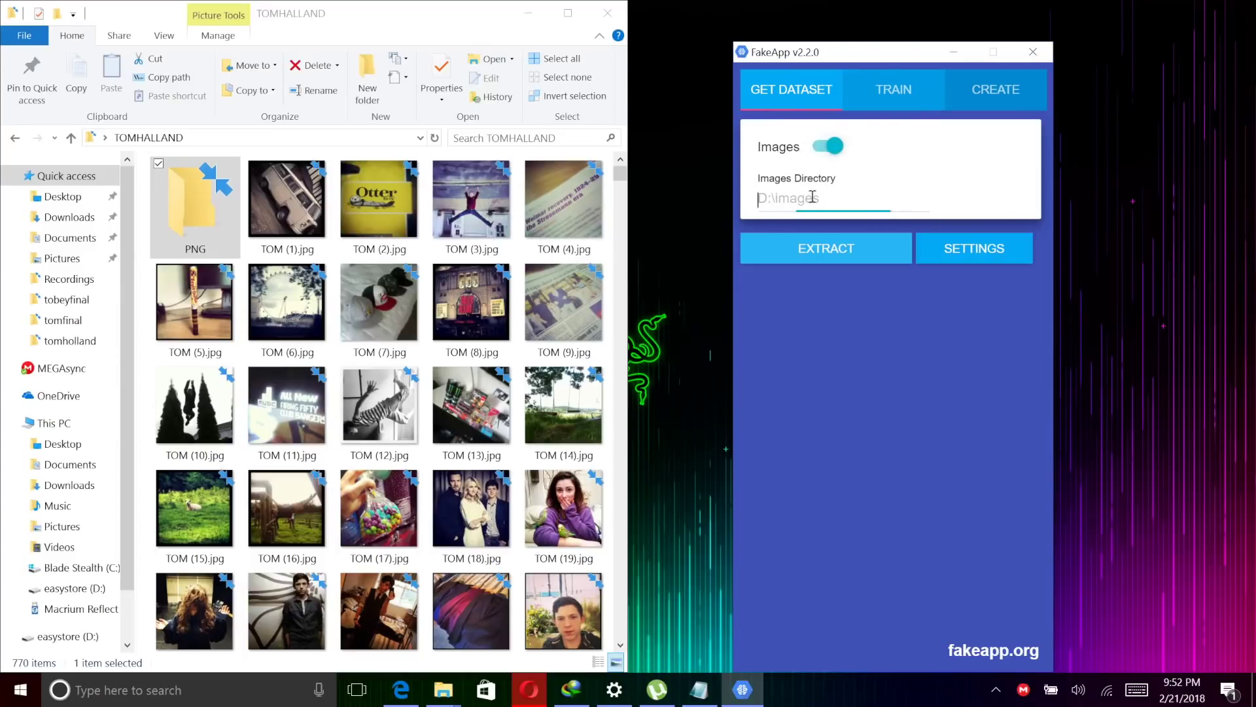
{"action": "left_click", "coordinate": [396, 249]}
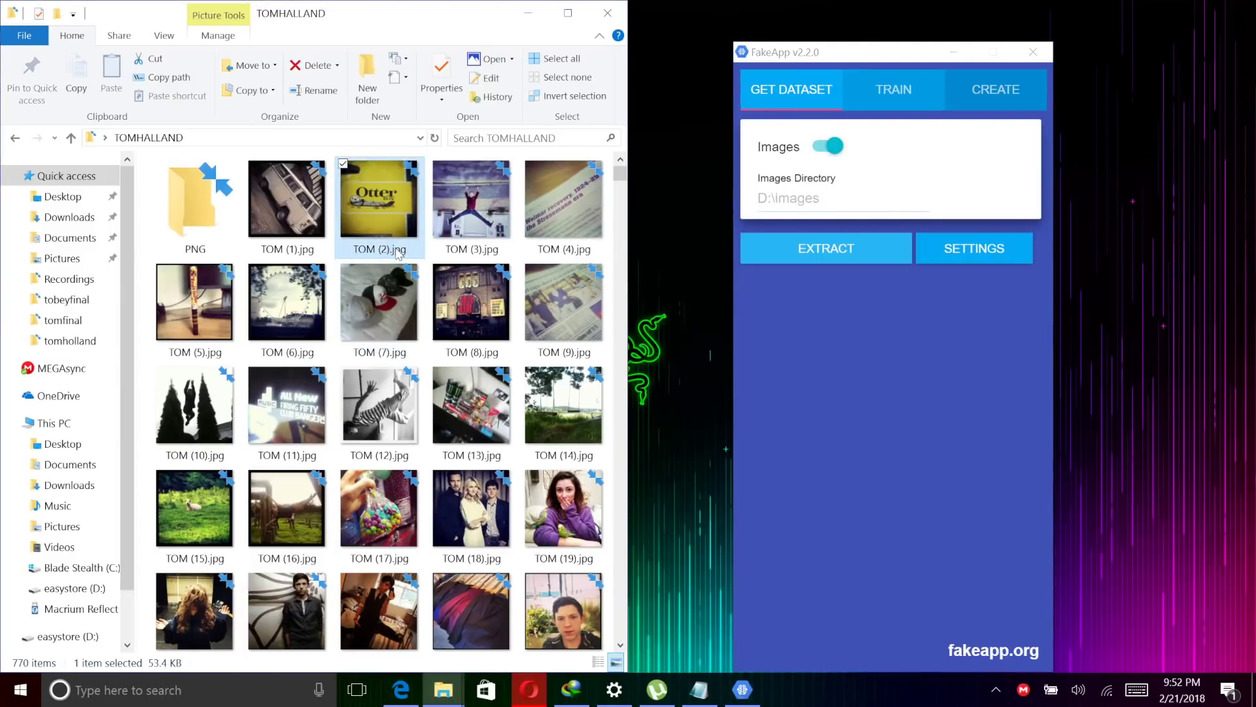
{"action": "left_click", "coordinate": [452, 274]}
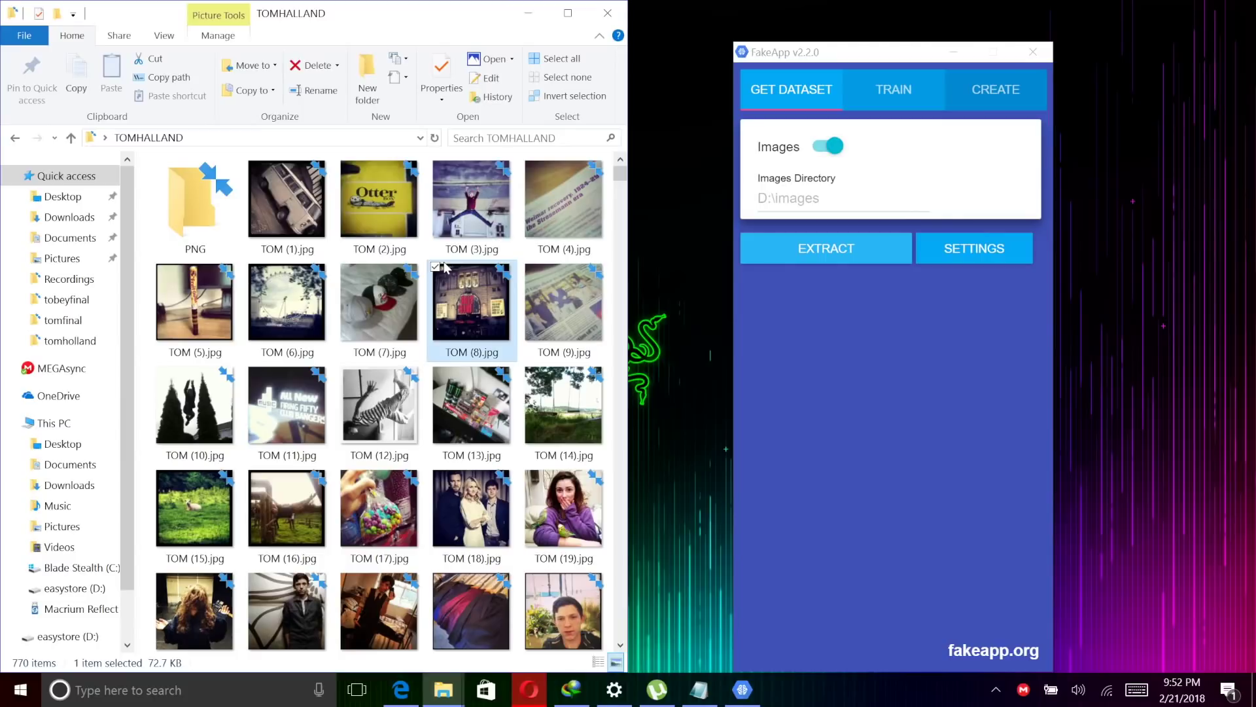
Step: Un-snap the TOMHALLAND window and move it right to uncover the LIR.exe shortcut
{"action": "left_click", "coordinate": [320, 138]}
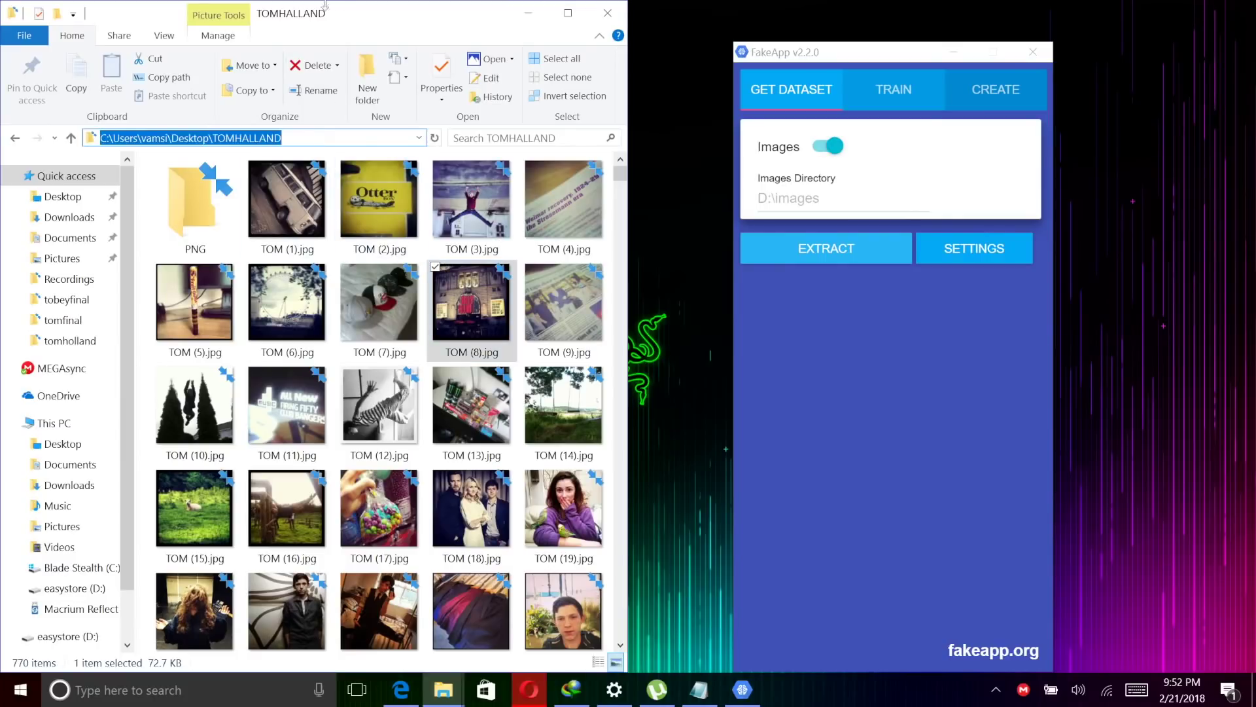
{"action": "left_click_drag", "start_coordinate": [326, 5], "coordinate": [789, 77]}
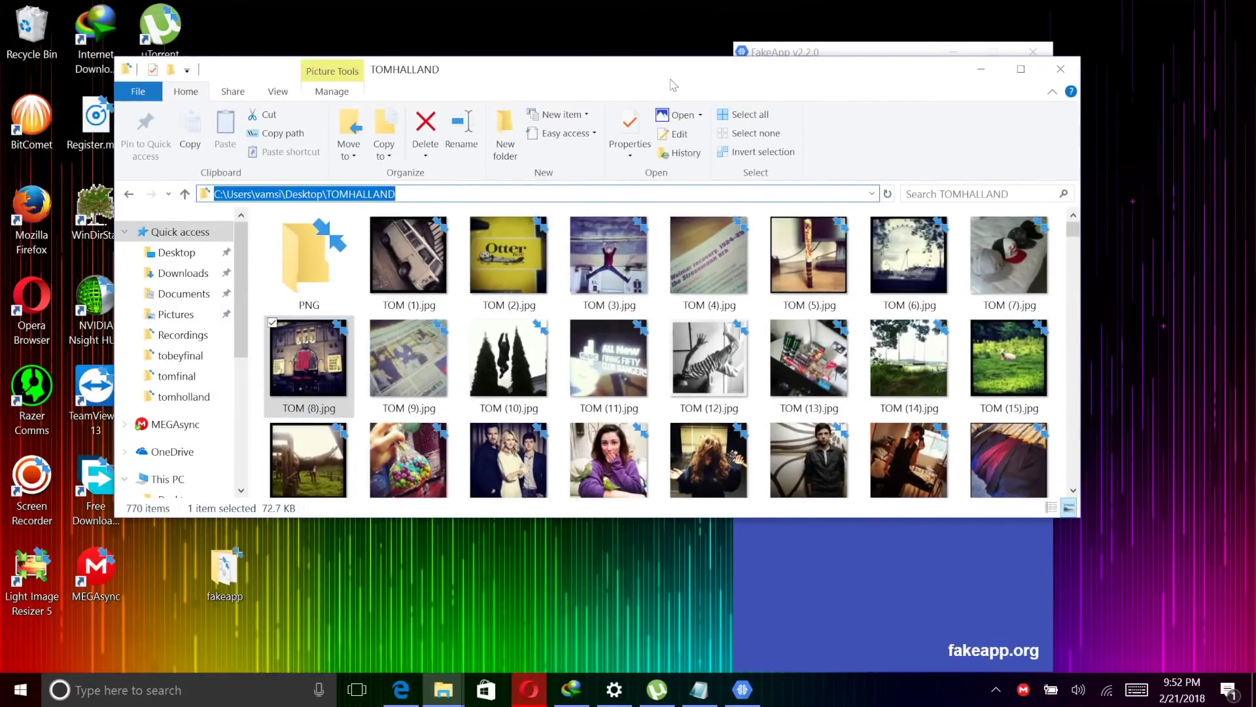
{"action": "left_click_drag", "start_coordinate": [671, 80], "coordinate": [1012, 92]}
{"action": "left_click", "coordinate": [187, 399]}
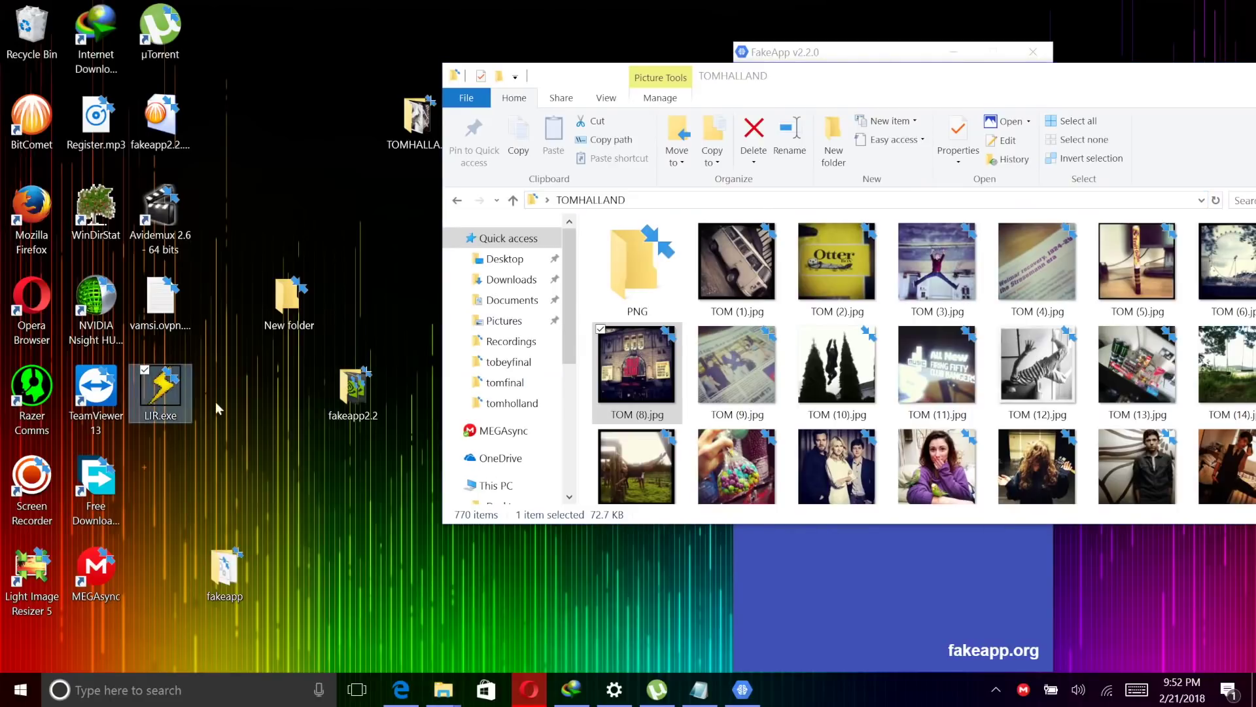
Step: Launch Lightning Image Resizer and set TOMHALLAND as its source folder
{"action": "double_click", "coordinate": [169, 404]}
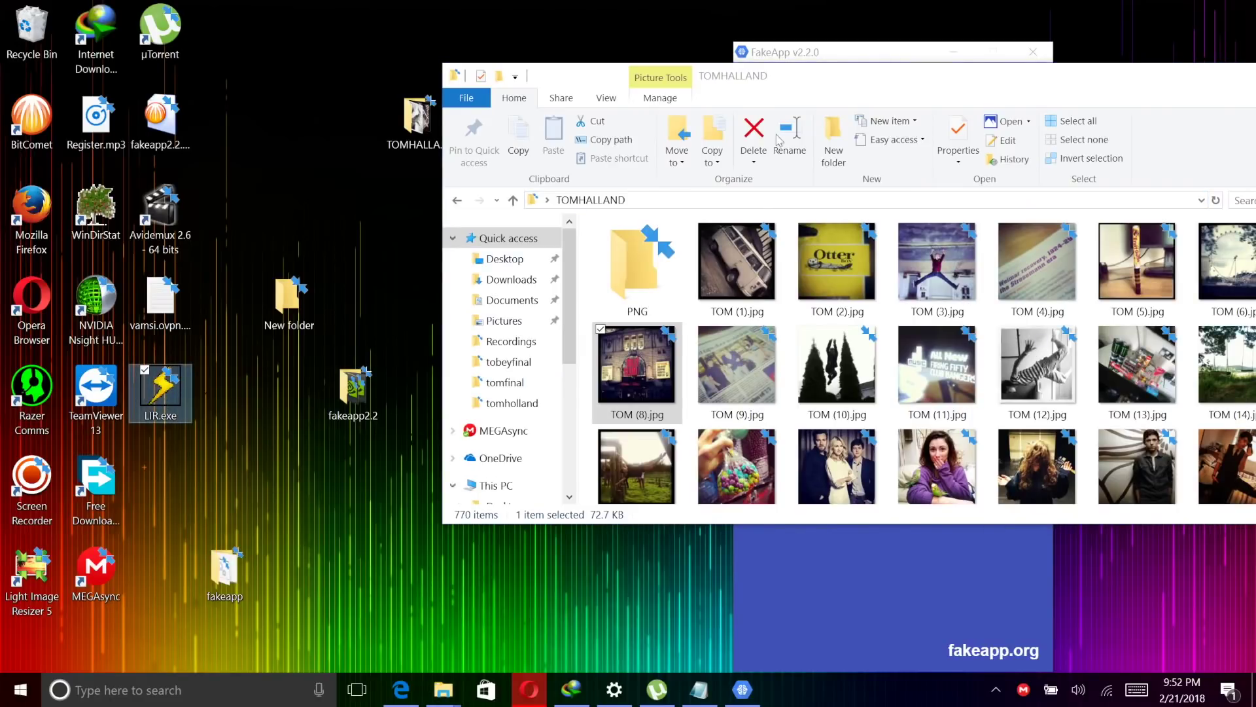
{"action": "left_click_drag", "start_coordinate": [963, 80], "coordinate": [478, 100]}
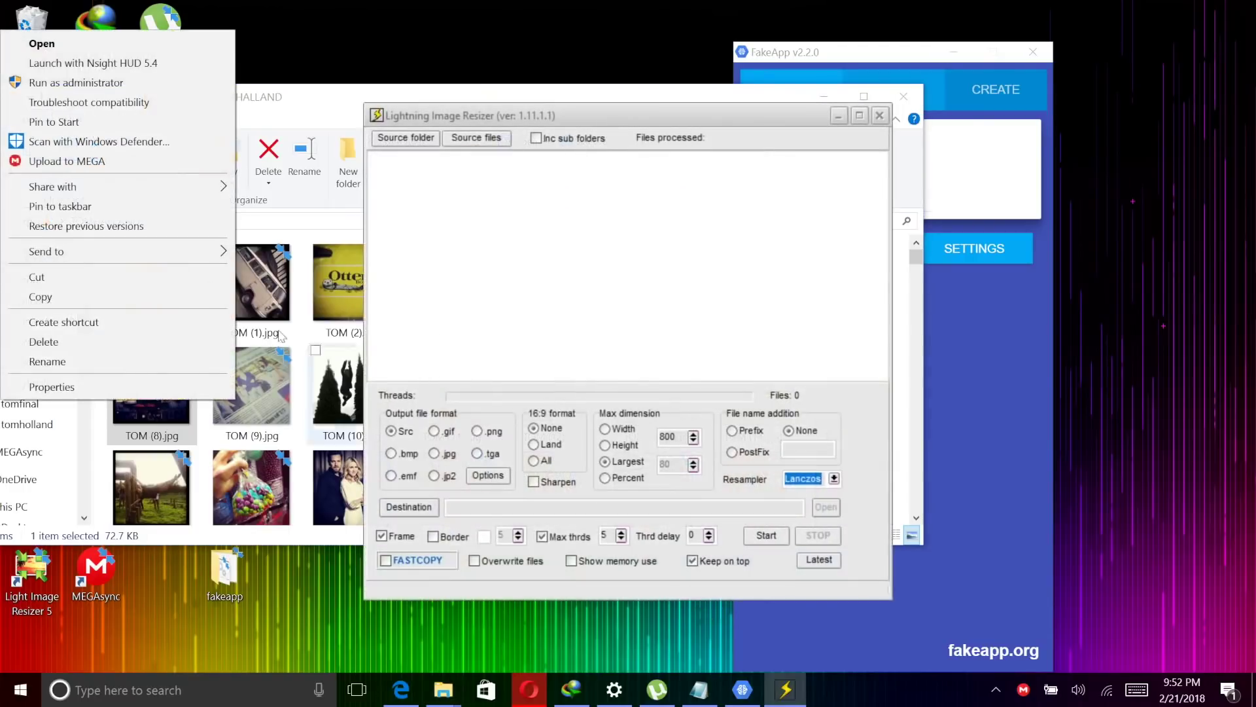
{"action": "left_click", "coordinate": [392, 137]}
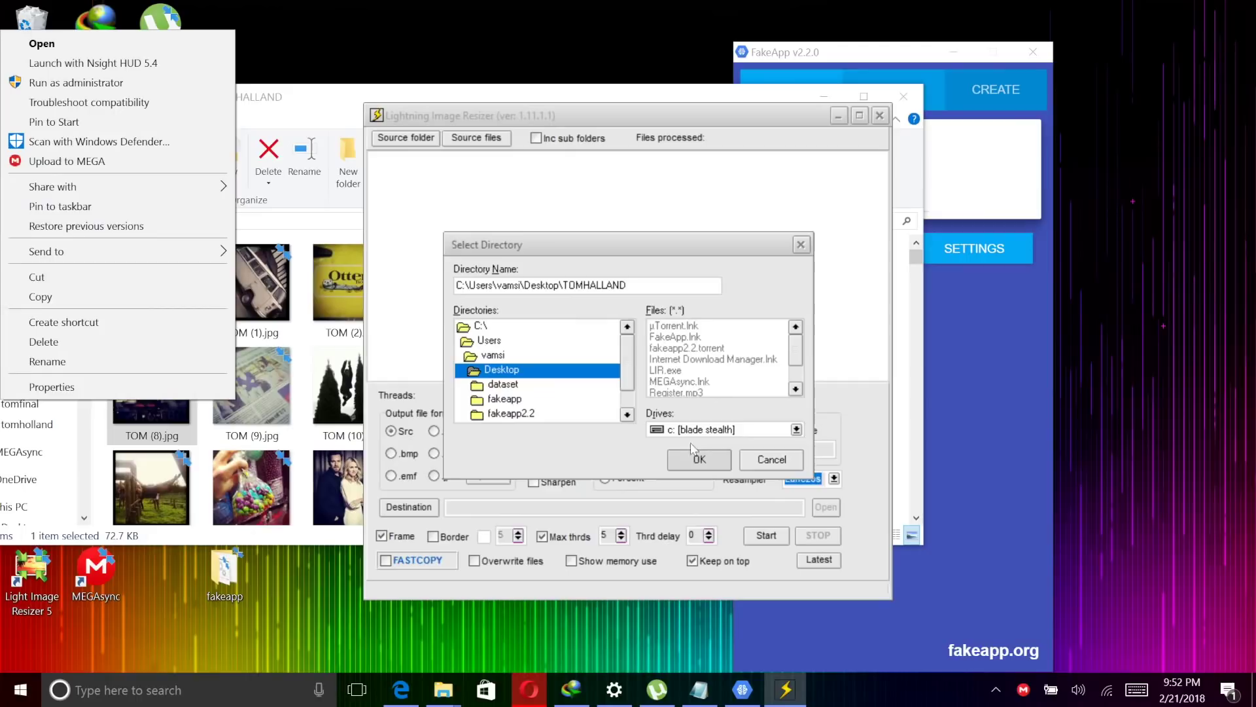
{"action": "left_click", "coordinate": [699, 461]}
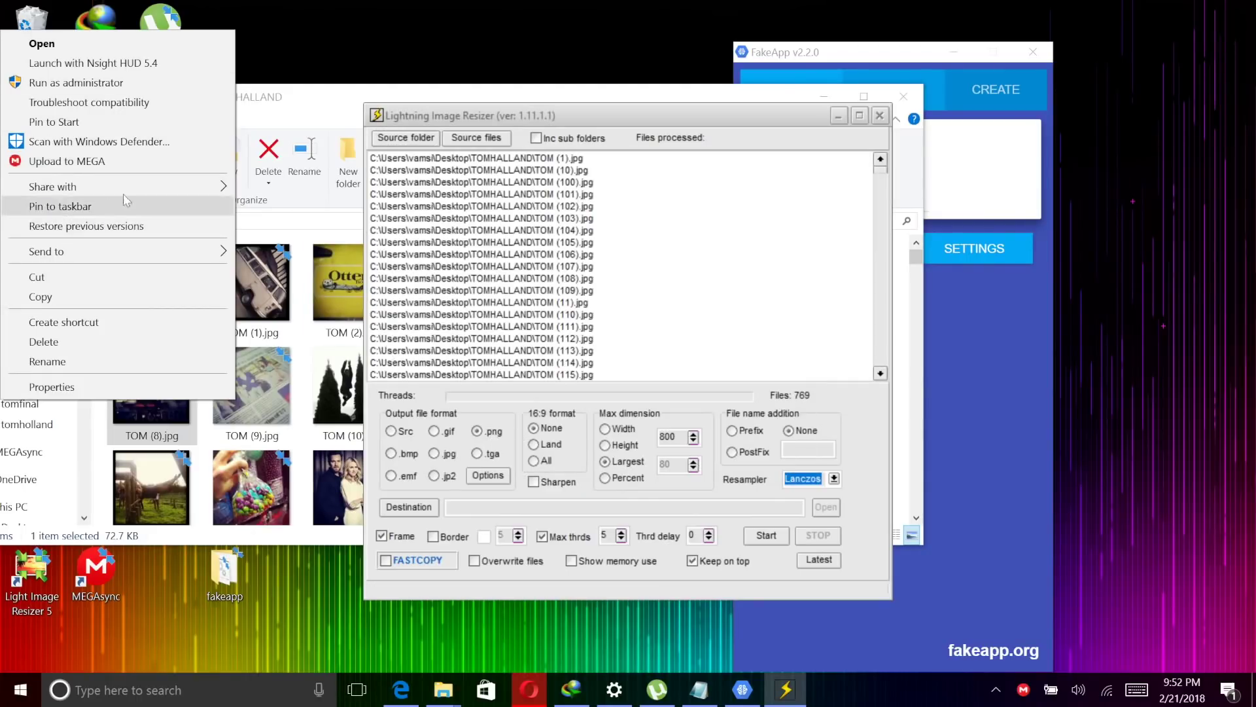
{"action": "key", "text": "Escape"}
Step: Set TOMHALLAND\PNG as the destination and start converting the photos to PNG
{"action": "left_click", "coordinate": [152, 287]}
{"action": "double_click", "coordinate": [152, 288]}
{"action": "left_click", "coordinate": [234, 221]}
{"action": "key", "text": "ctrl+c"}
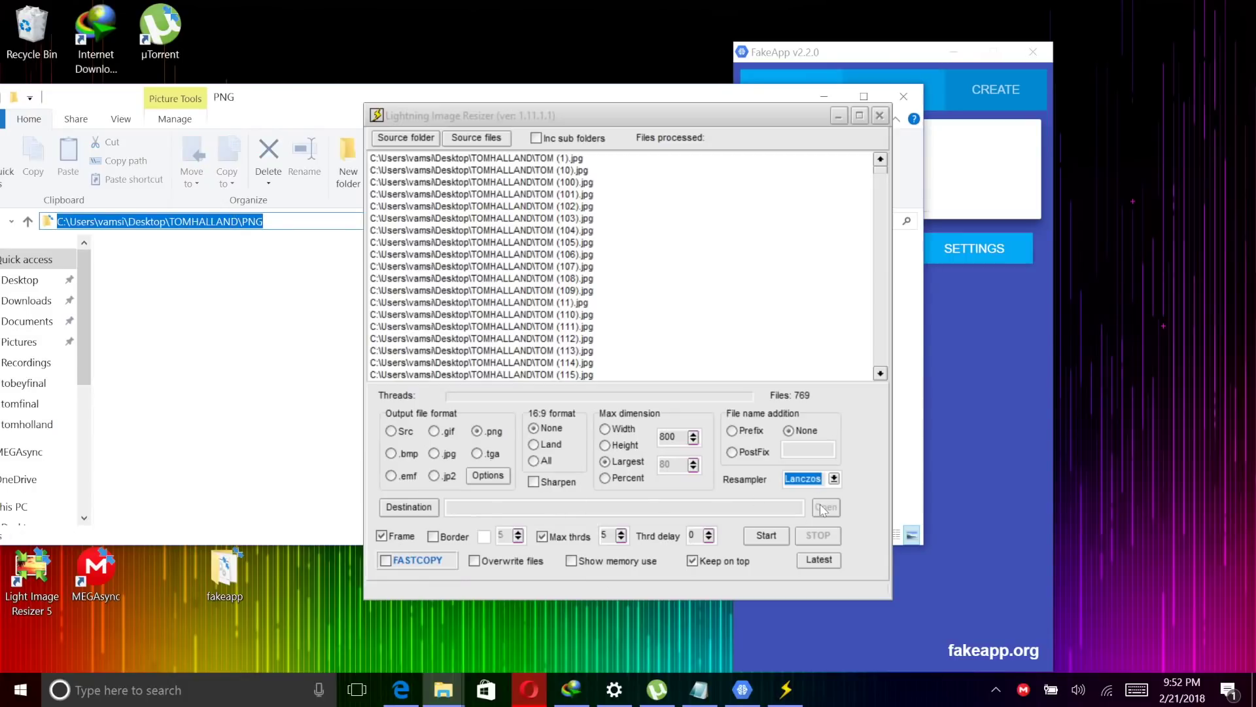
{"action": "left_click", "coordinate": [408, 506]}
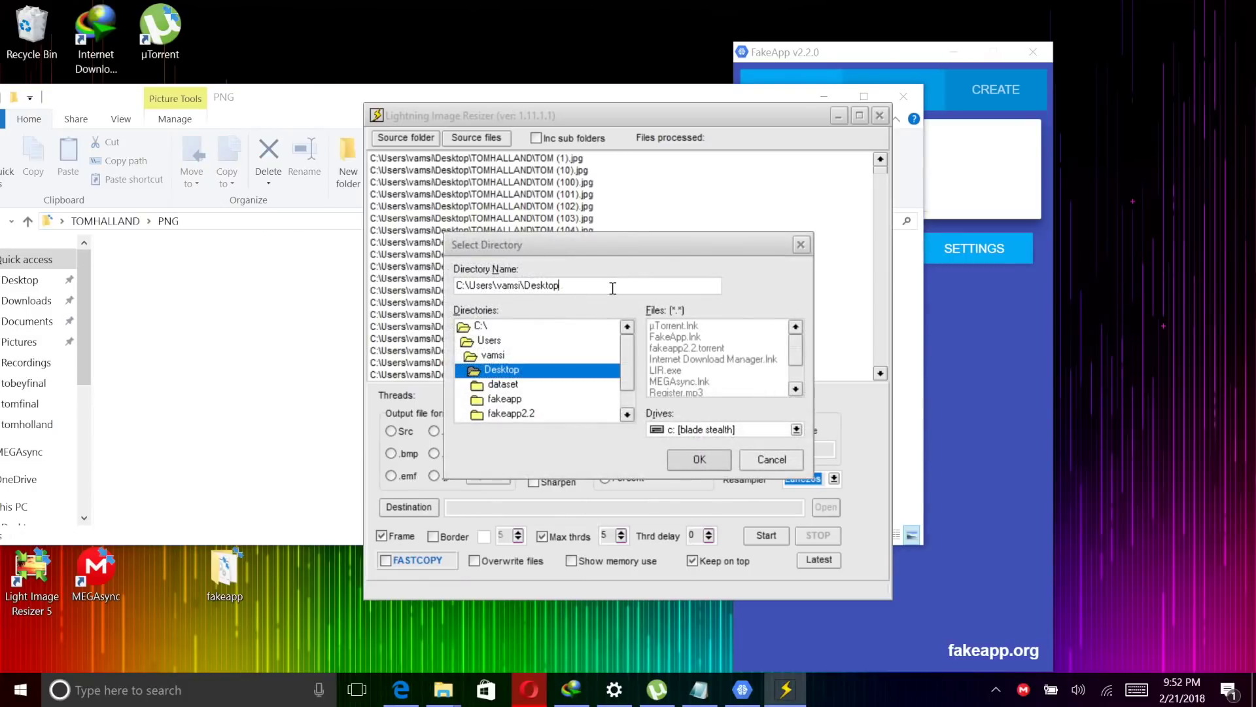
{"action": "key", "text": "ctrl+v"}
{"action": "left_click", "coordinate": [695, 458]}
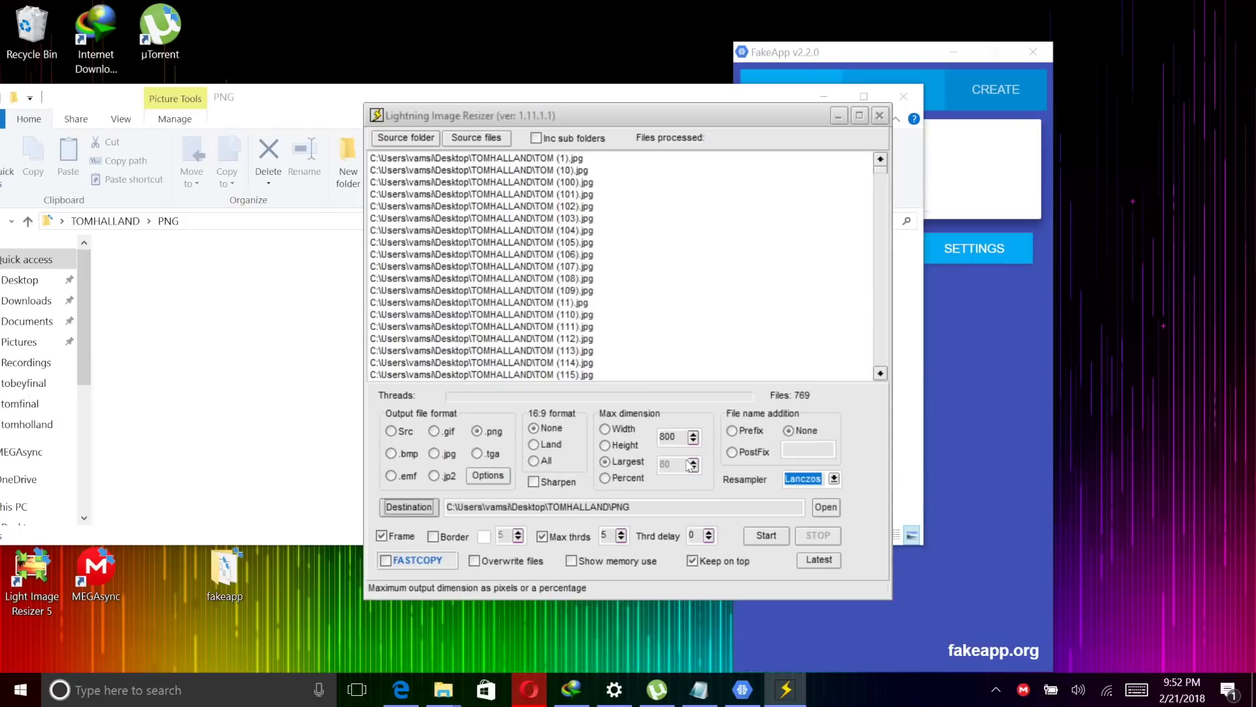
{"action": "left_click", "coordinate": [767, 535]}
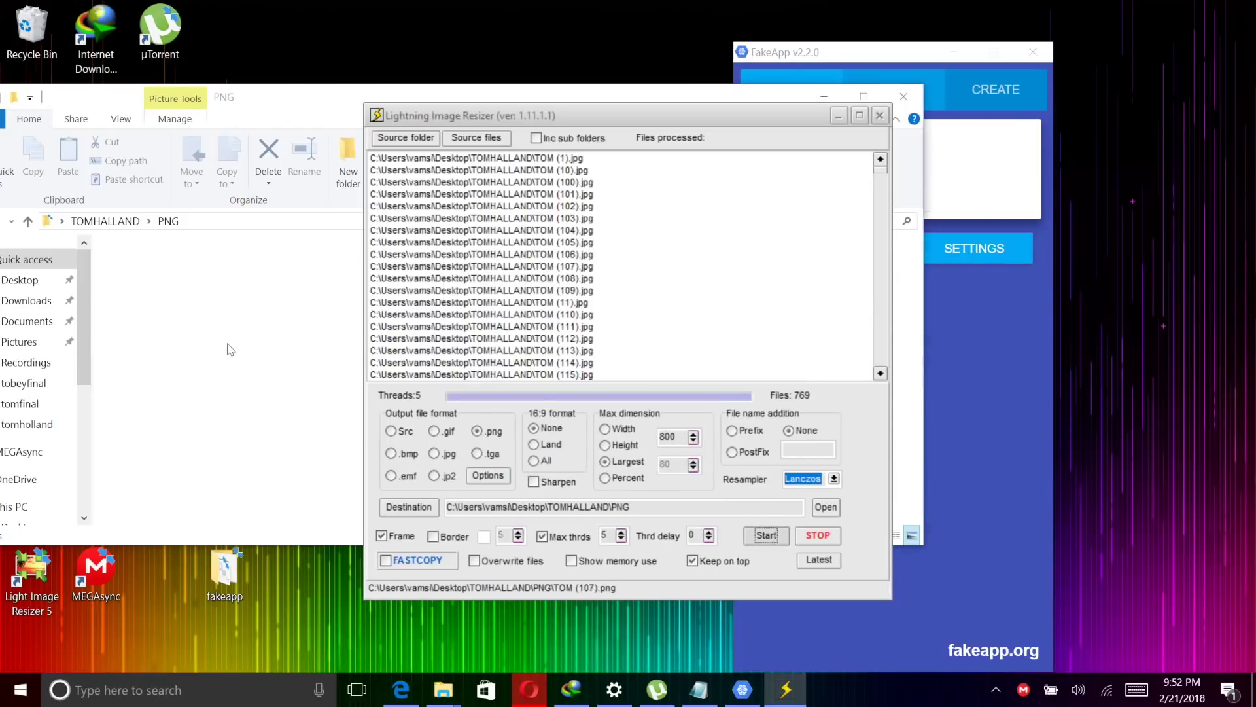
{"action": "mouse_move", "coordinate": [284, 448]}
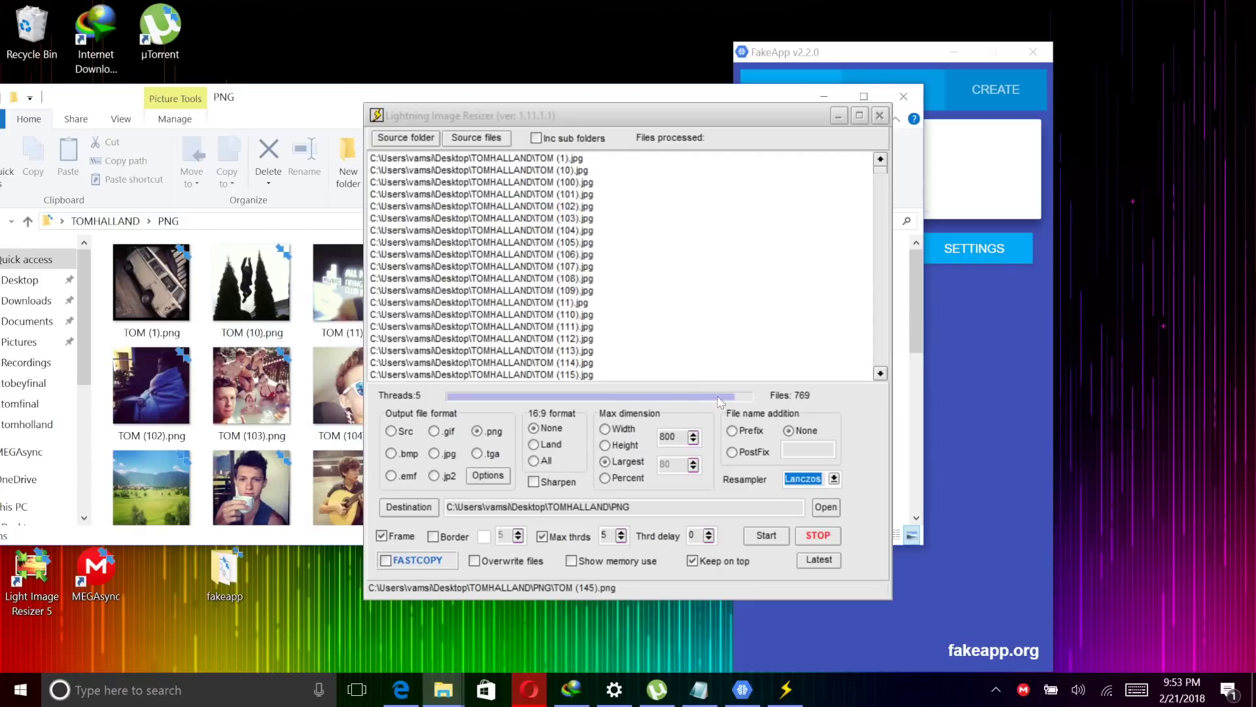
Step: Paste the TOMHALLAND\PNG path into FakeApp's Images Directory and start face extraction
{"action": "left_click", "coordinate": [461, 228]}
{"action": "right_click", "coordinate": [463, 224]}
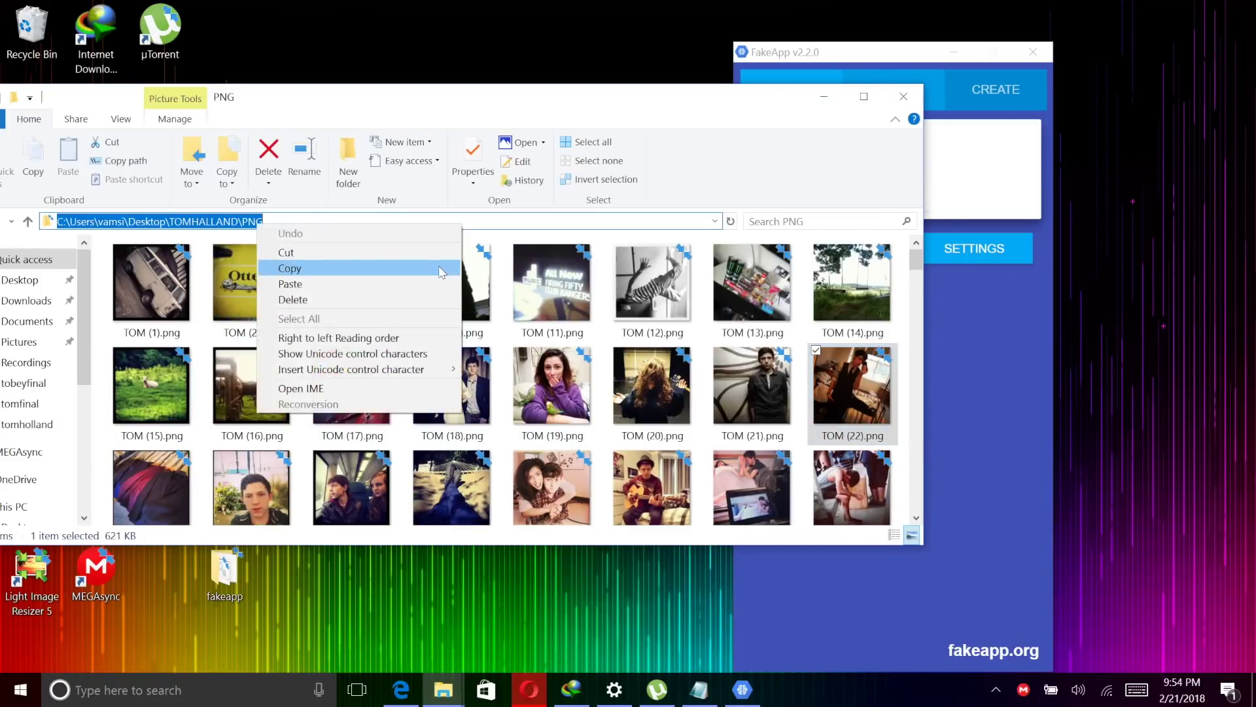
{"action": "left_click", "coordinate": [295, 267]}
{"action": "left_click", "coordinate": [987, 190]}
{"action": "left_click", "coordinate": [775, 201]}
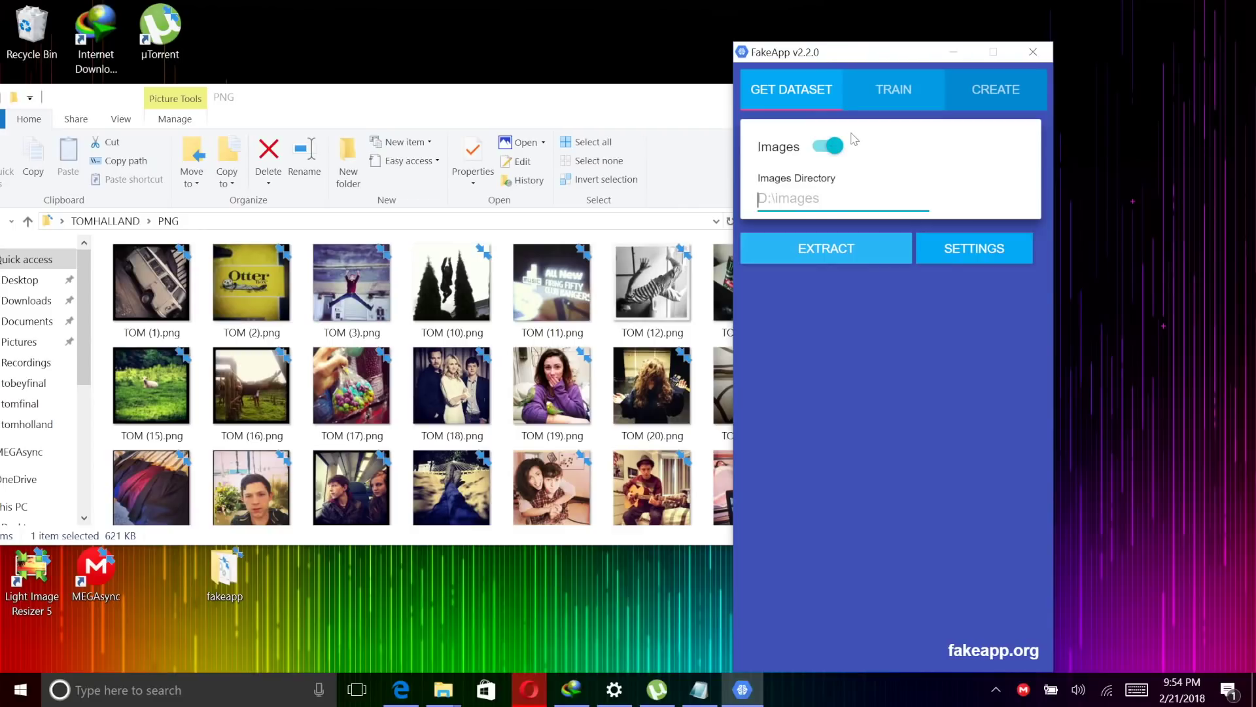
{"action": "key", "text": "ctrl+v"}
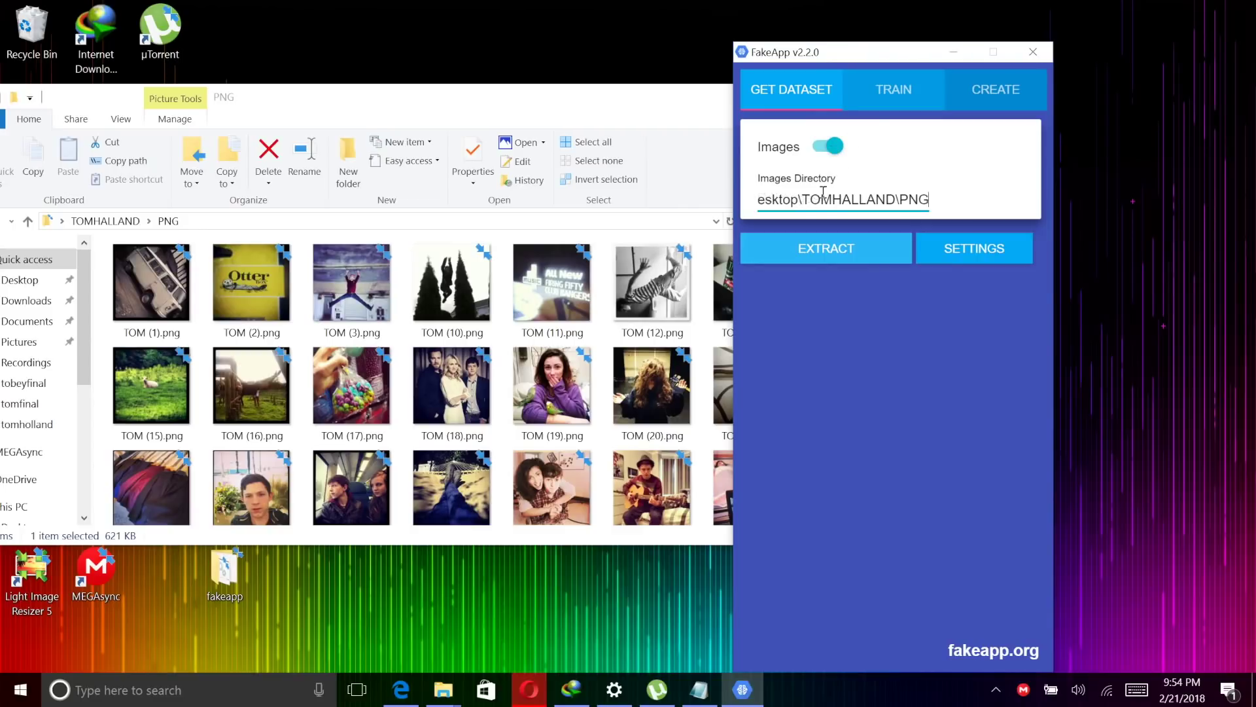
{"action": "left_click", "coordinate": [850, 249]}
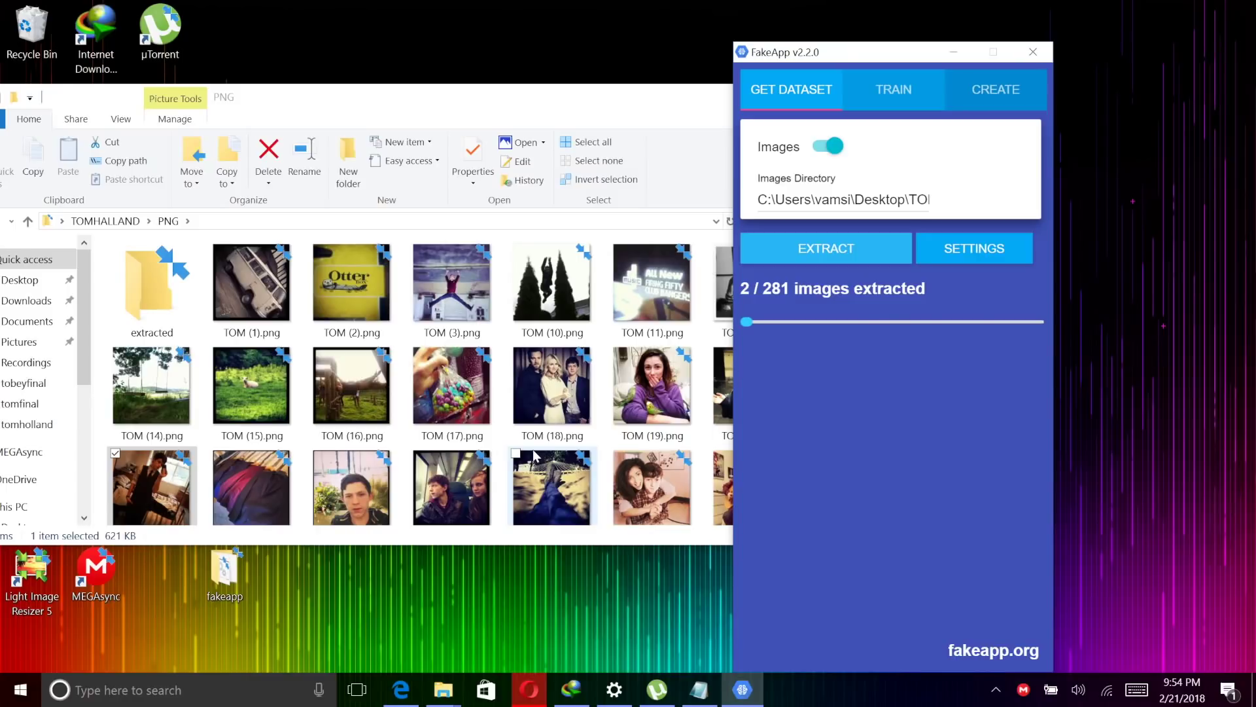
Step: Check the extracted folder by viewing the TOM (108)_0.jpg crop, then close the folder
{"action": "double_click", "coordinate": [152, 288]}
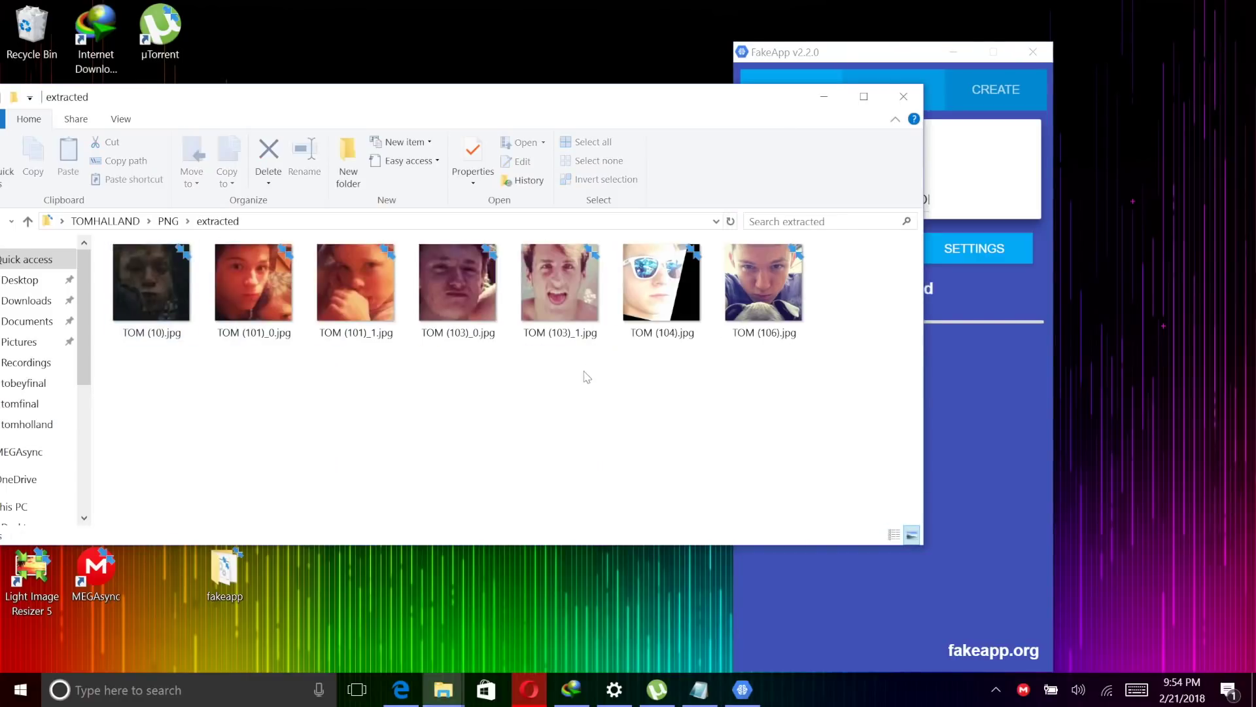
{"action": "double_click", "coordinate": [836, 299]}
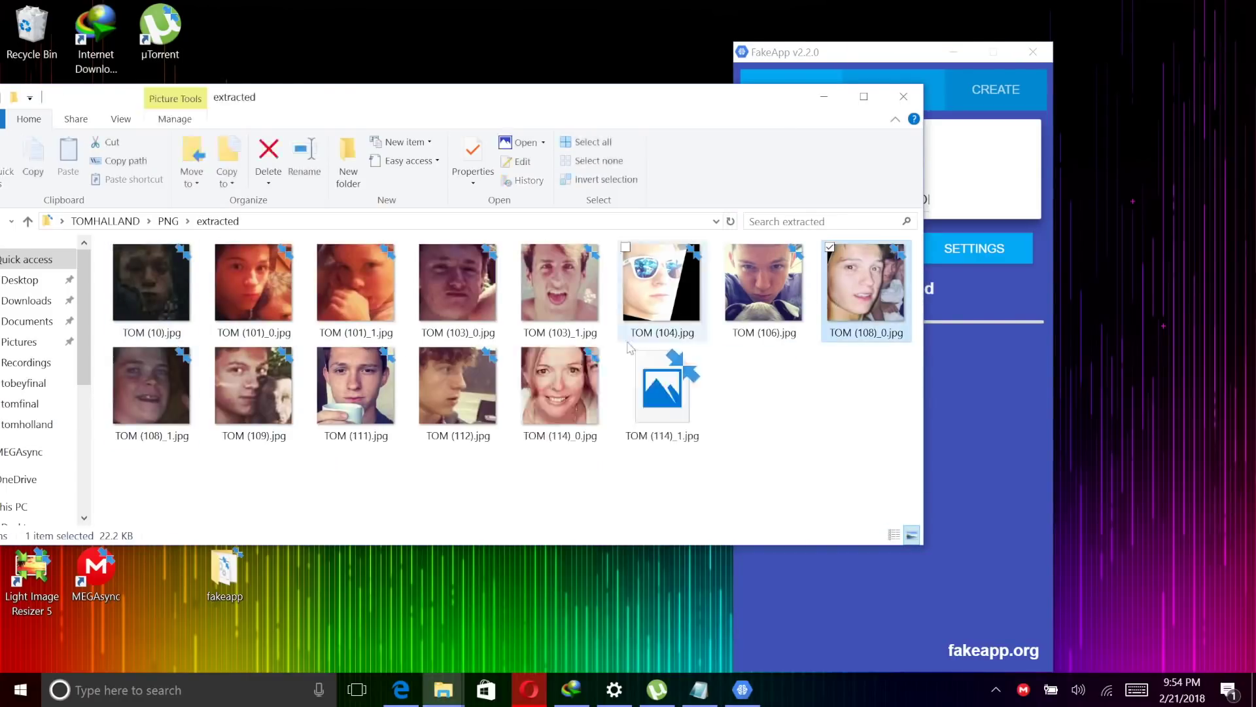
{"action": "left_click", "coordinate": [745, 70]}
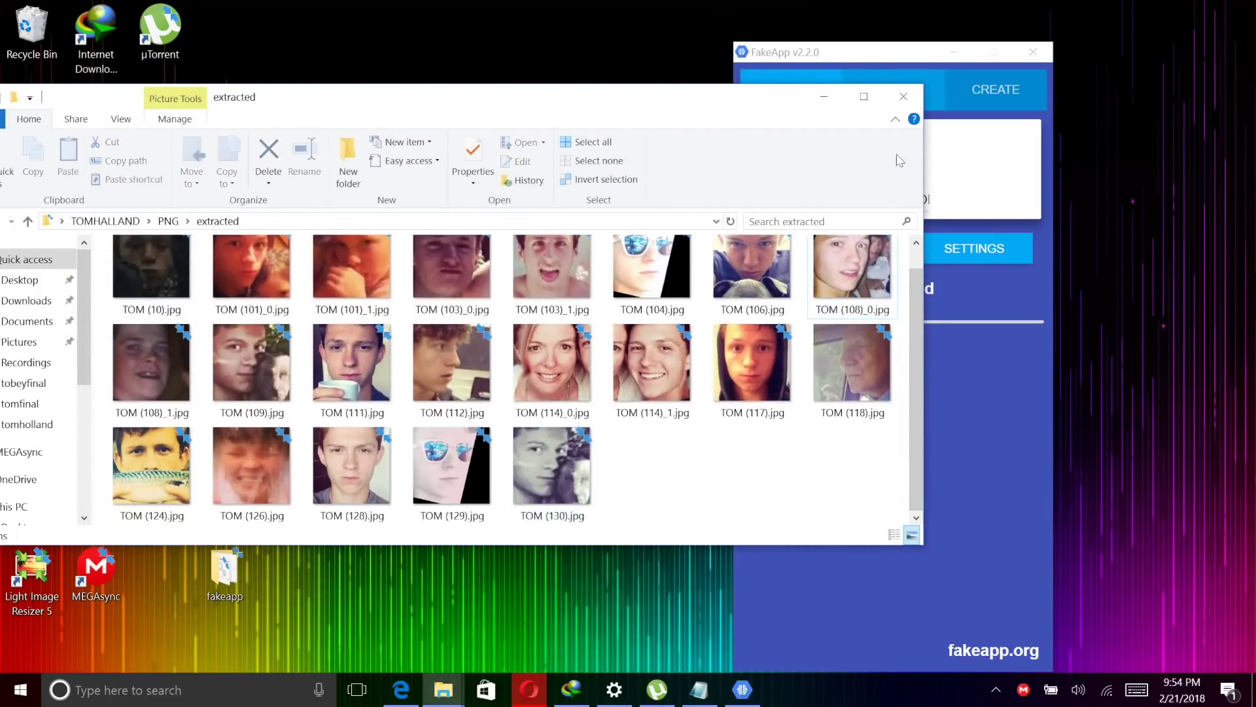
{"action": "left_click", "coordinate": [903, 96]}
{"action": "left_click", "coordinate": [996, 689]}
{"action": "right_click", "coordinate": [962, 620]}
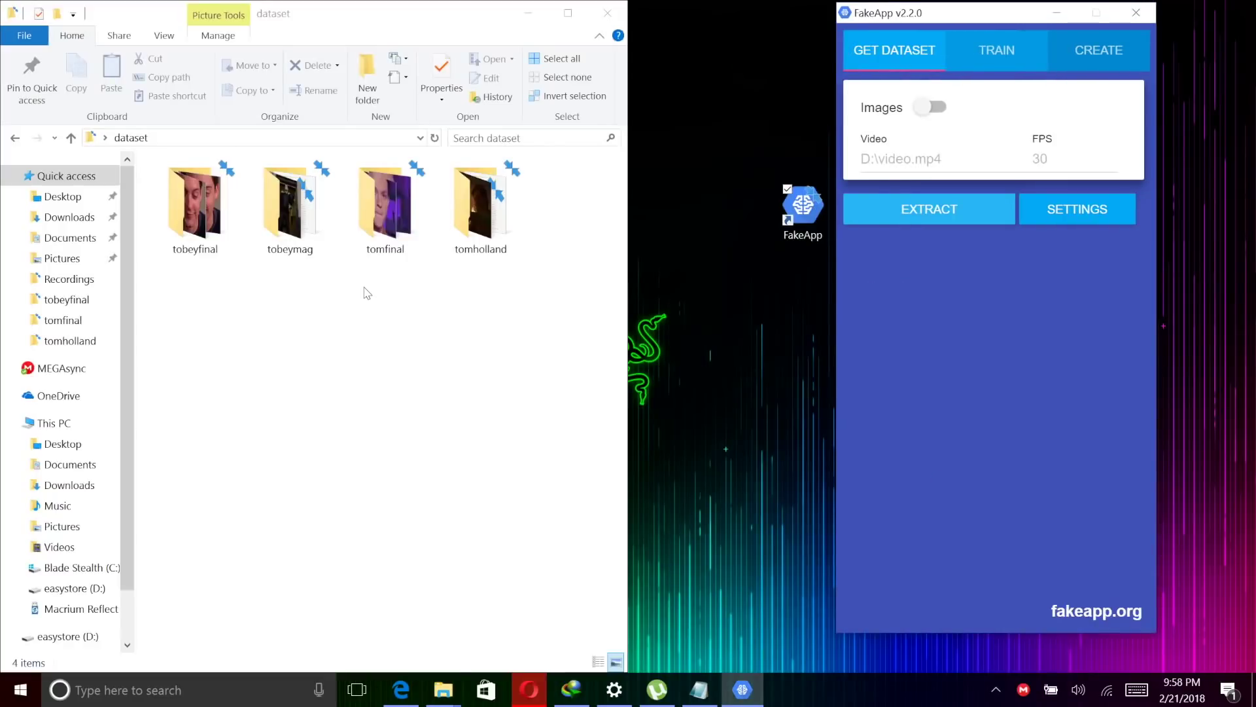
Step: Look inside the tobeyfinal and tomfinal folders within dataset
{"action": "double_click", "coordinate": [195, 206]}
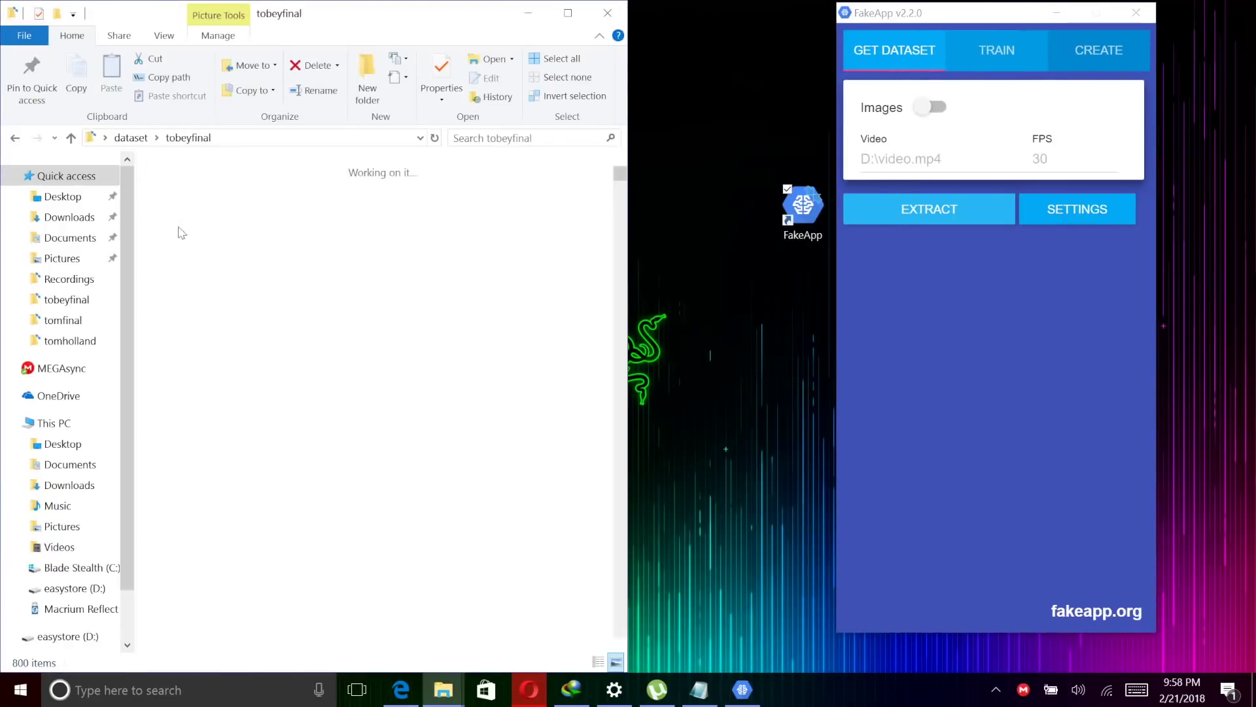
{"action": "left_click", "coordinate": [131, 137]}
{"action": "double_click", "coordinate": [385, 209]}
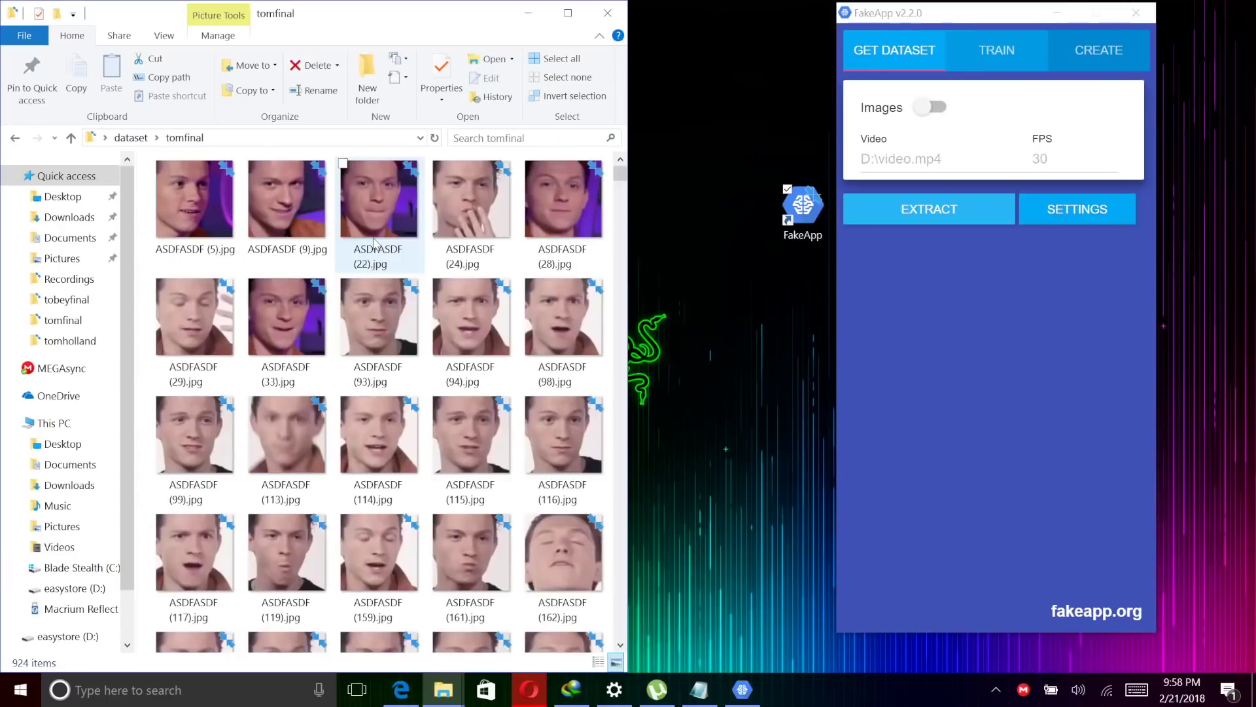
{"action": "left_click", "coordinate": [132, 140]}
Step: Create a new folder named model in dataset, open it, and select its path
{"action": "right_click", "coordinate": [339, 474]}
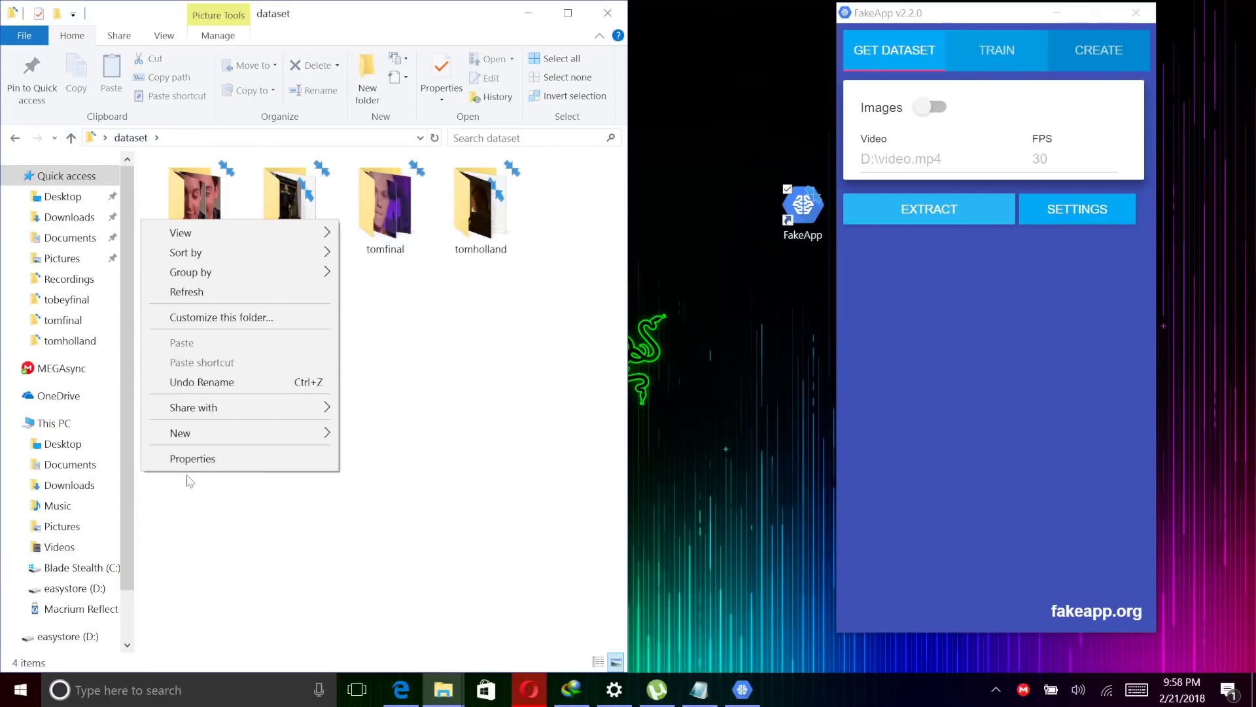
{"action": "mouse_move", "coordinate": [196, 433]}
{"action": "left_click", "coordinate": [389, 435]}
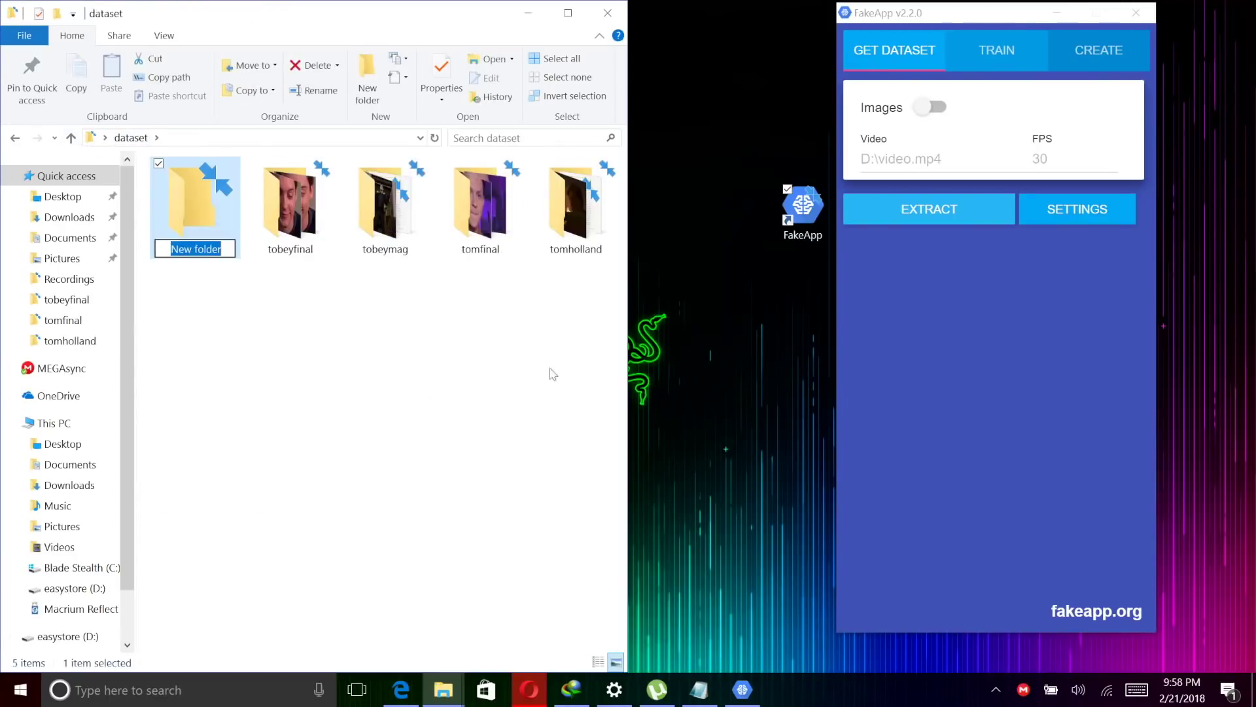
{"action": "type", "text": "model"}
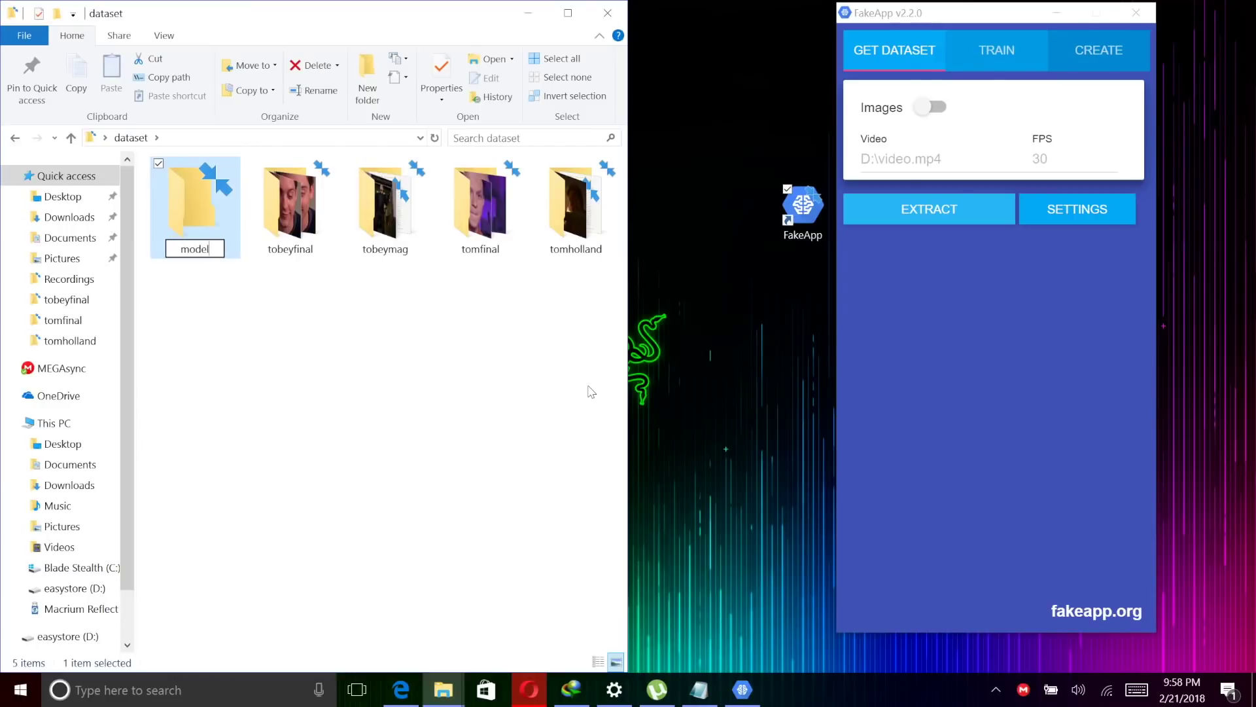
{"action": "key", "text": "Return"}
{"action": "key", "text": "Return"}
{"action": "left_click", "coordinate": [223, 144]}
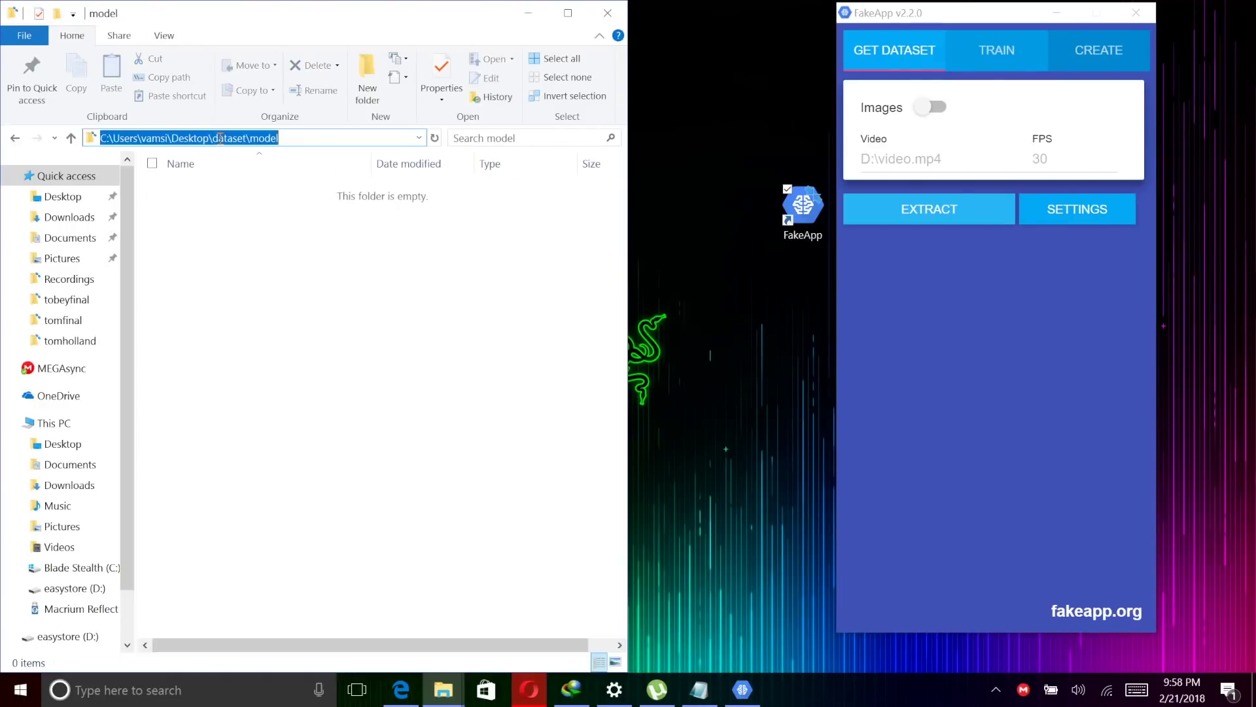
{"action": "left_click", "coordinate": [996, 57]}
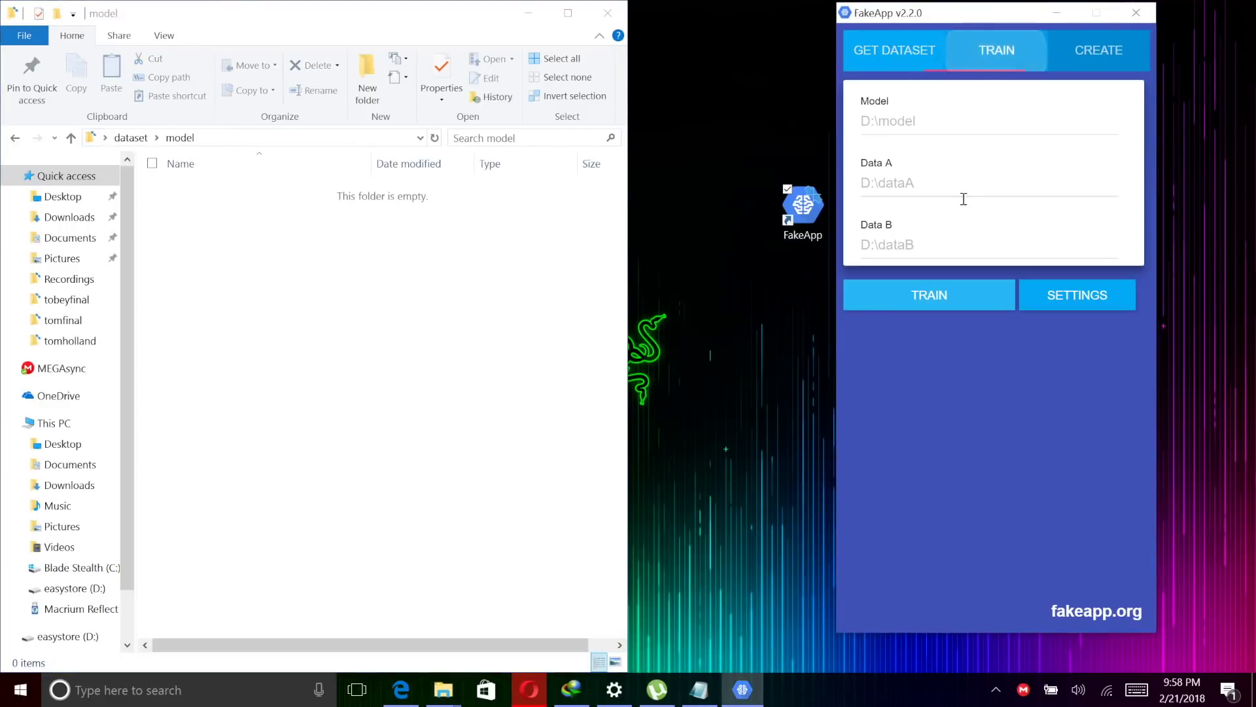
Step: Paste the dataset\model path into Model and the tomfinal path into Data A
{"action": "left_click", "coordinate": [896, 123]}
{"action": "type", "text": "C:\\Users\\vamsi\\Desktop\\dataset\\model"}
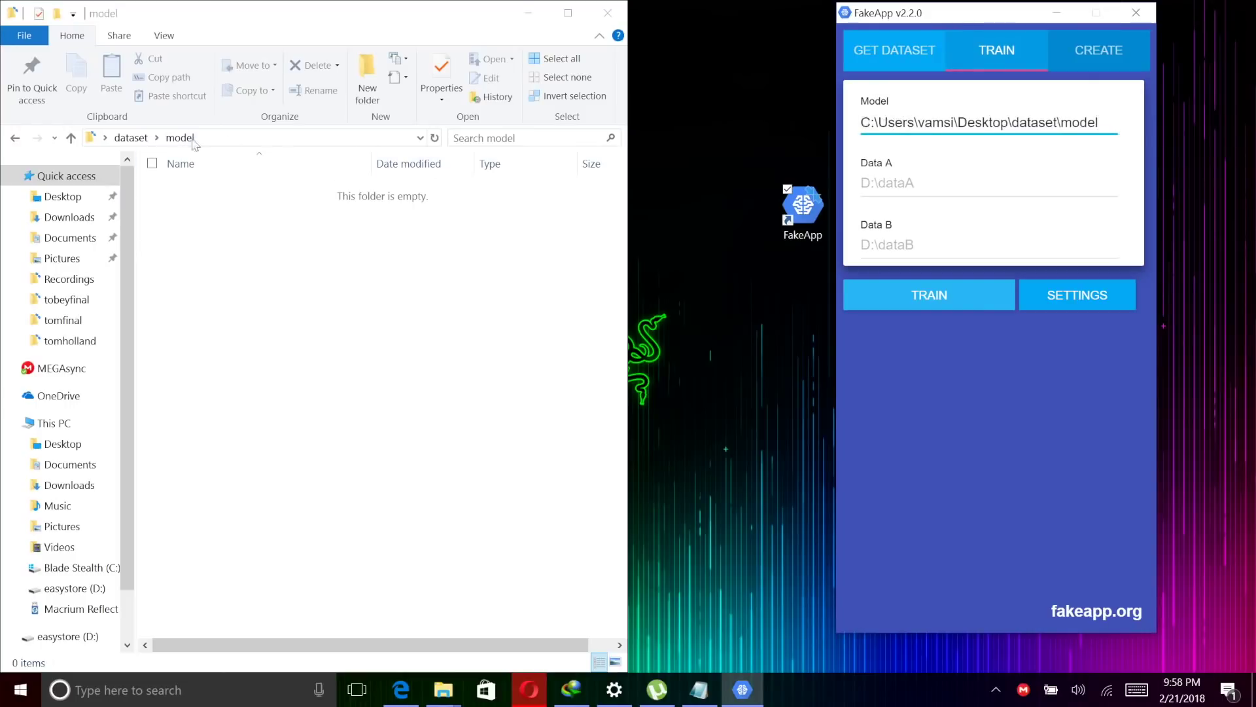
{"action": "left_click", "coordinate": [129, 138]}
{"action": "double_click", "coordinate": [320, 235]}
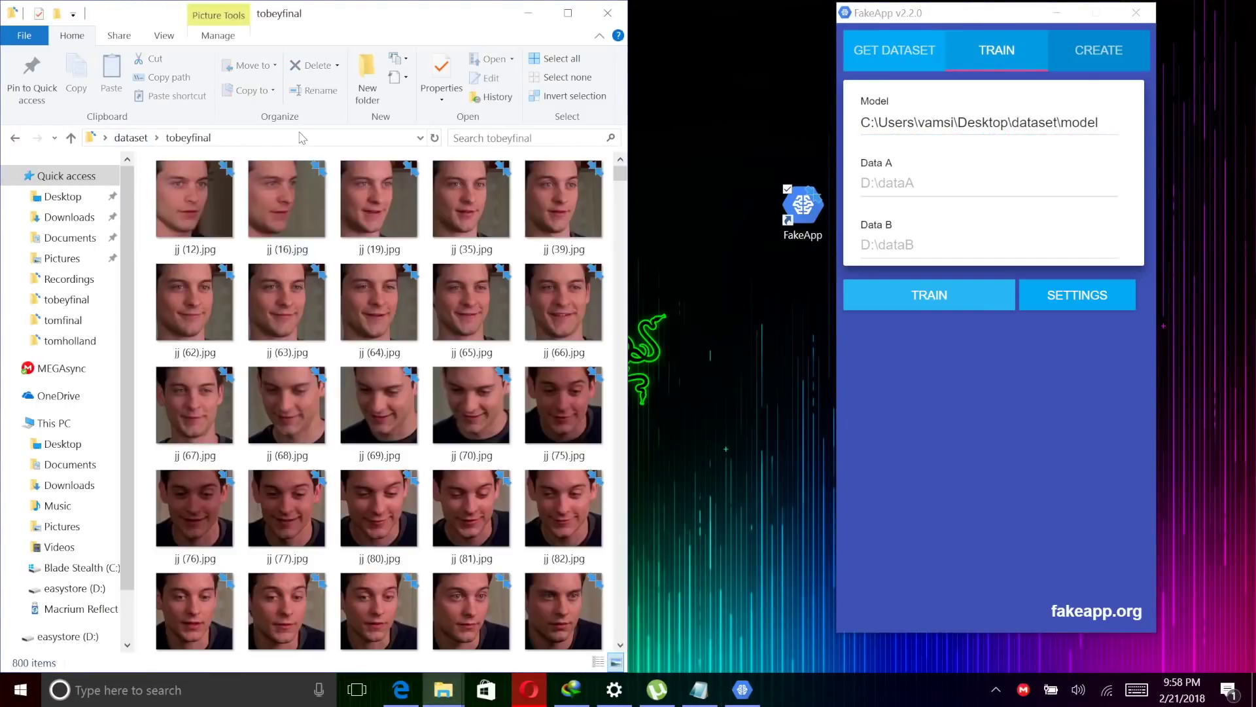
{"action": "left_click", "coordinate": [300, 137]}
{"action": "left_click", "coordinate": [15, 138]}
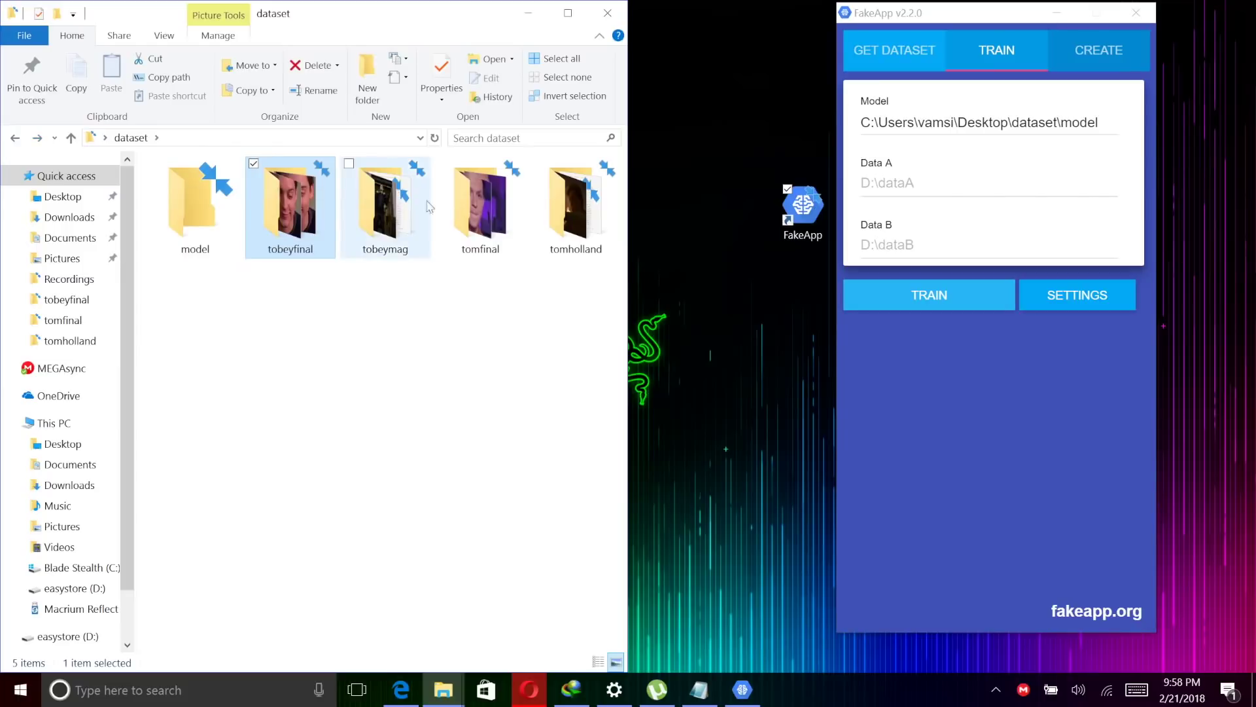
{"action": "double_click", "coordinate": [466, 208]}
{"action": "left_click", "coordinate": [278, 138]}
{"action": "key", "text": "ctrl+c"}
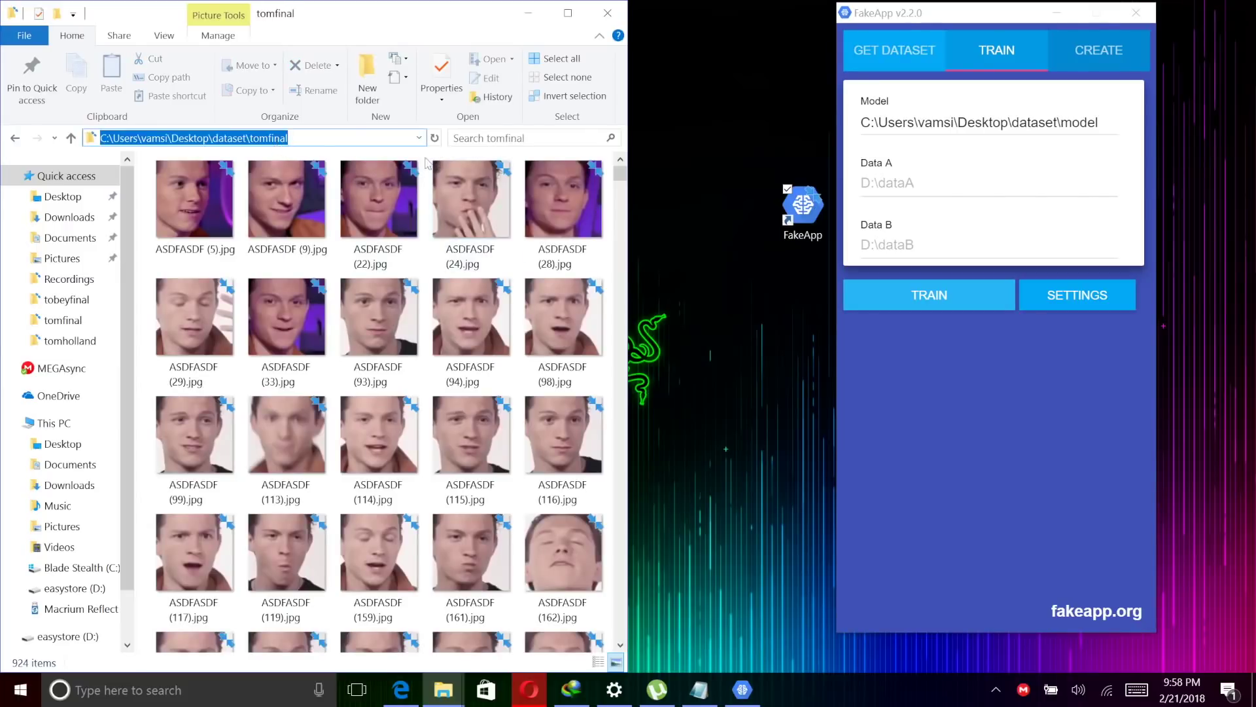
{"action": "left_click", "coordinate": [901, 184]}
{"action": "key", "text": "ctrl+v"}
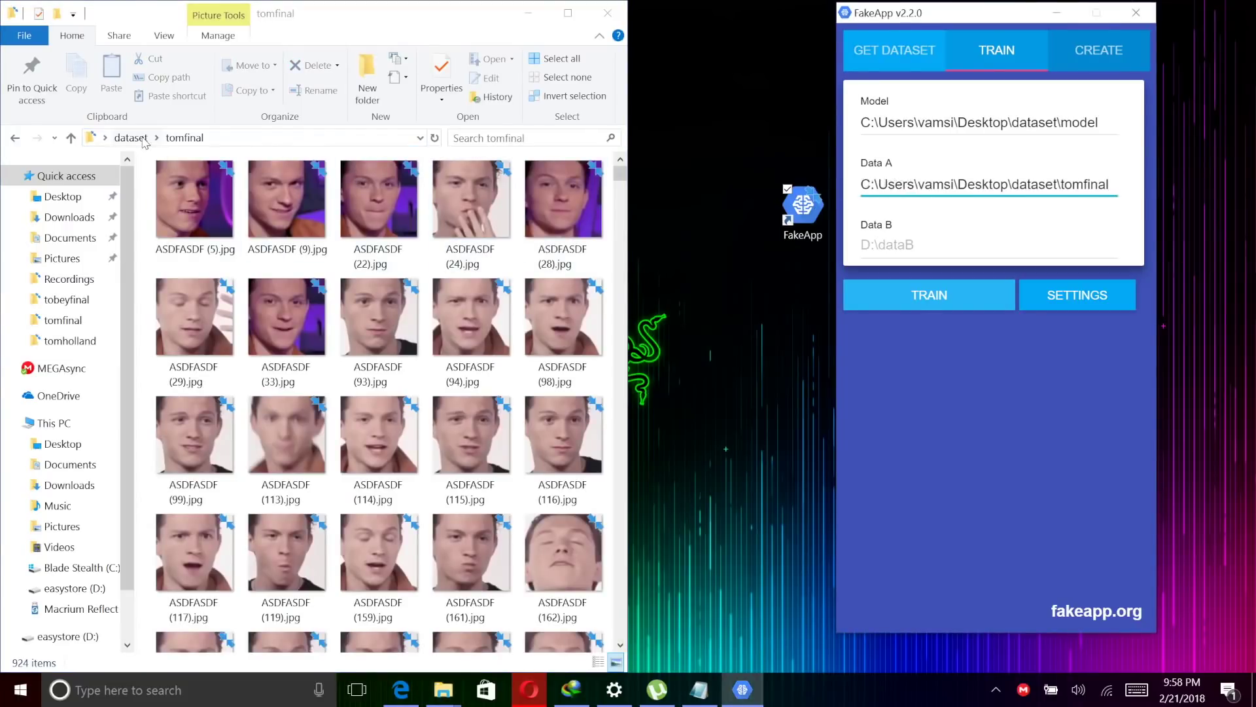
Step: Paste the tobeyfinal path into Data B and open the training settings
{"action": "left_click", "coordinate": [15, 138]}
{"action": "double_click", "coordinate": [284, 190]}
{"action": "left_click", "coordinate": [279, 139]}
{"action": "key", "text": "ctrl+c"}
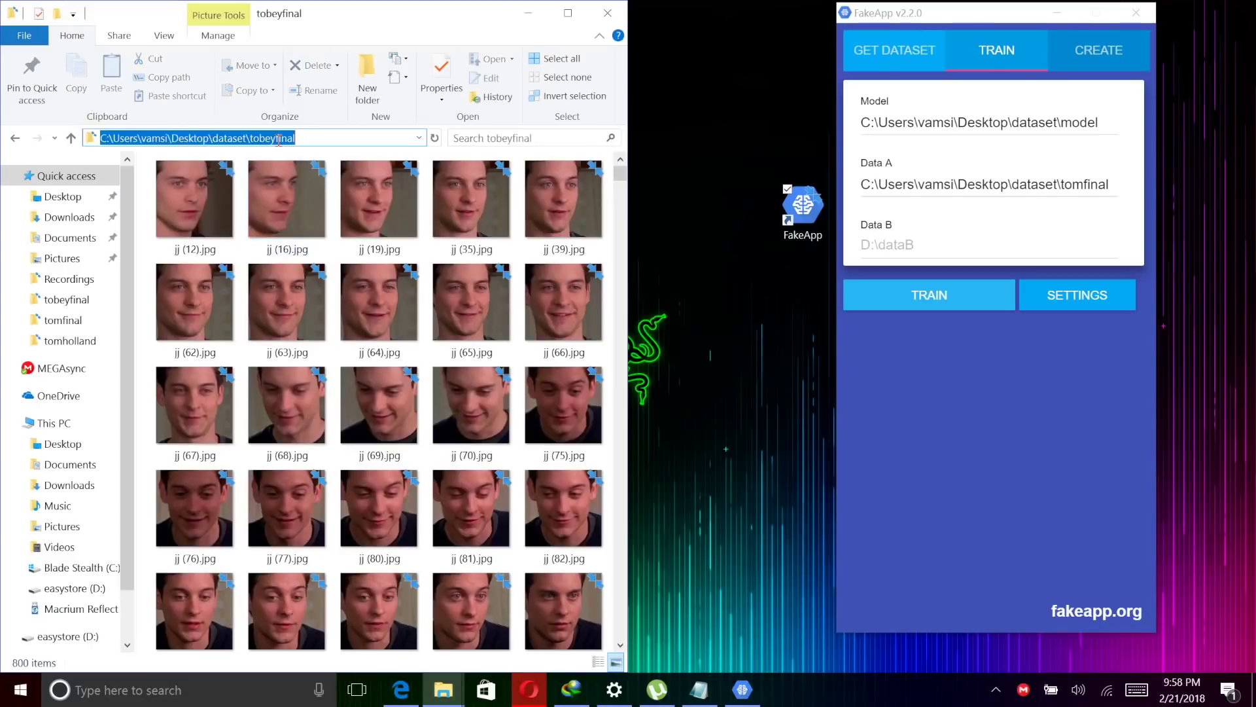
{"action": "left_click", "coordinate": [914, 246]}
{"action": "key", "text": "ctrl+v"}
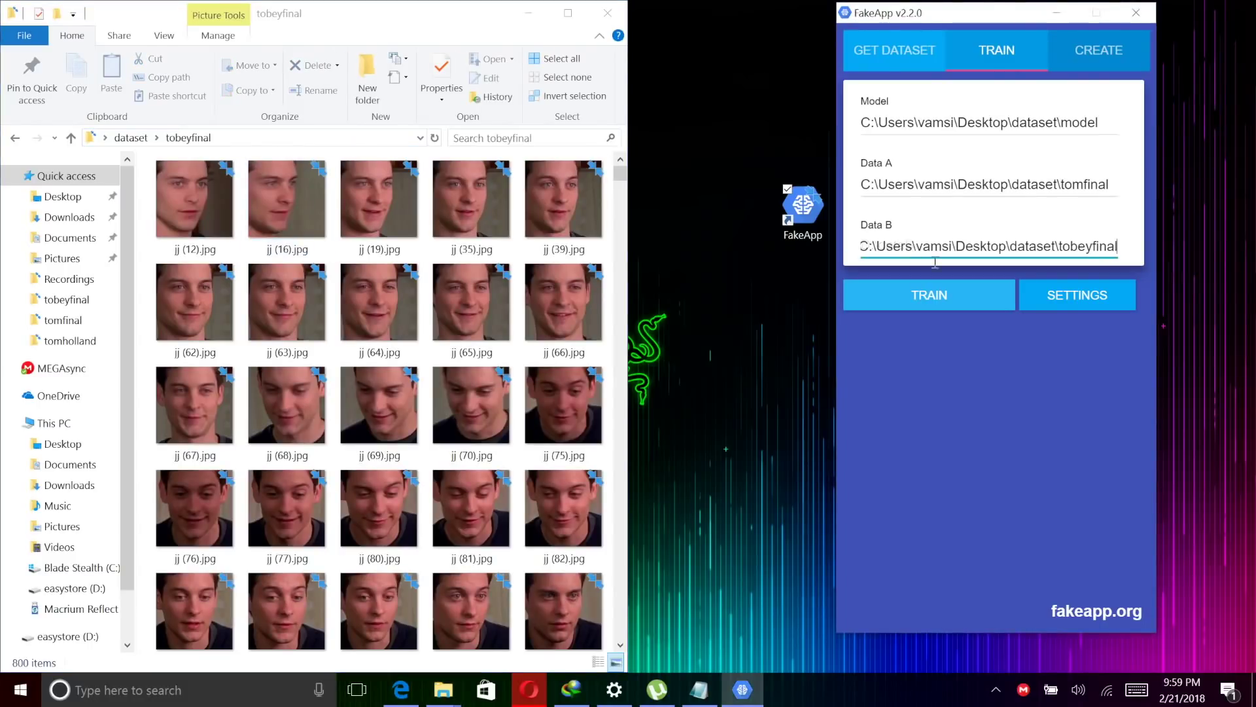
{"action": "left_click", "coordinate": [1059, 306]}
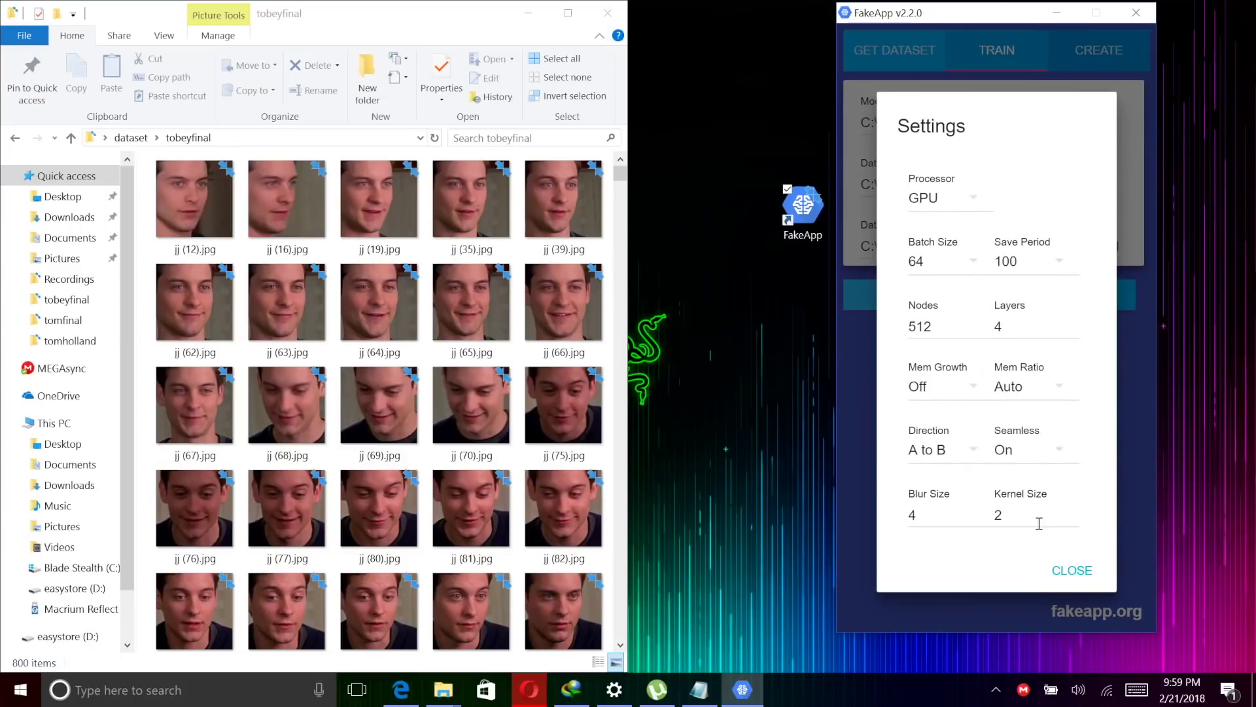
Step: Close Settings, start training, and open the dataset's model folder in Explorer
{"action": "left_click", "coordinate": [1072, 570]}
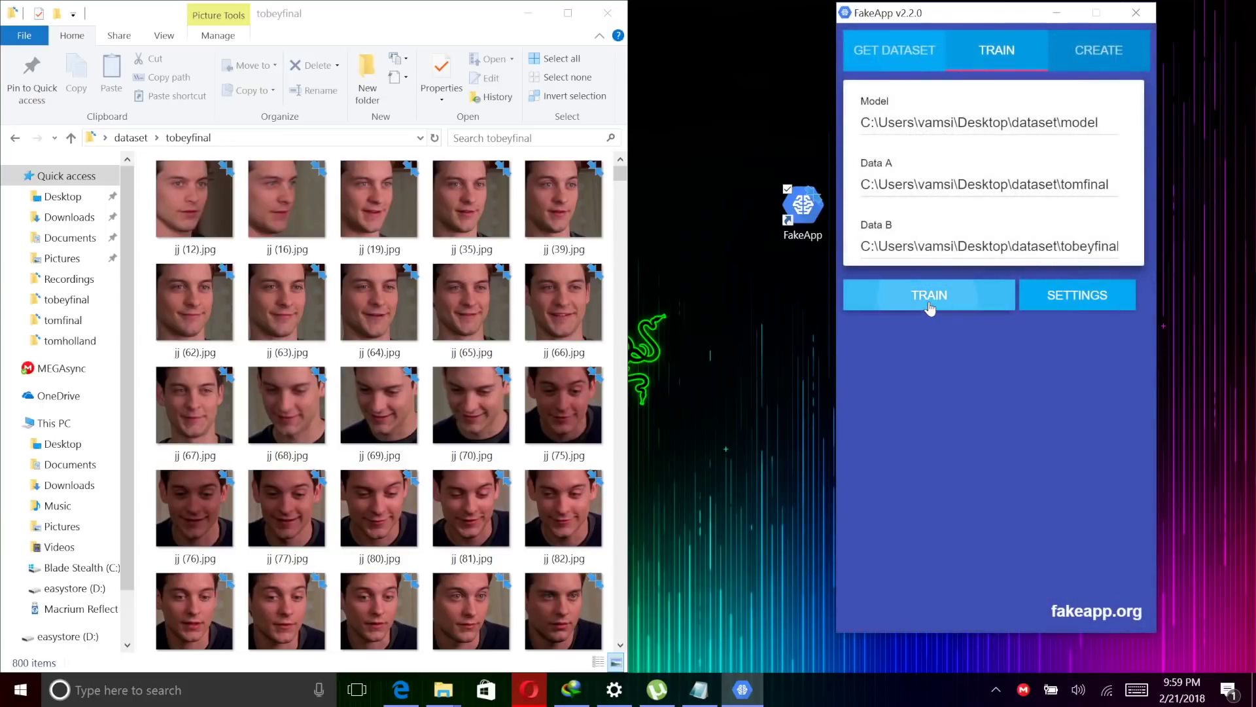
{"action": "left_click", "coordinate": [932, 302]}
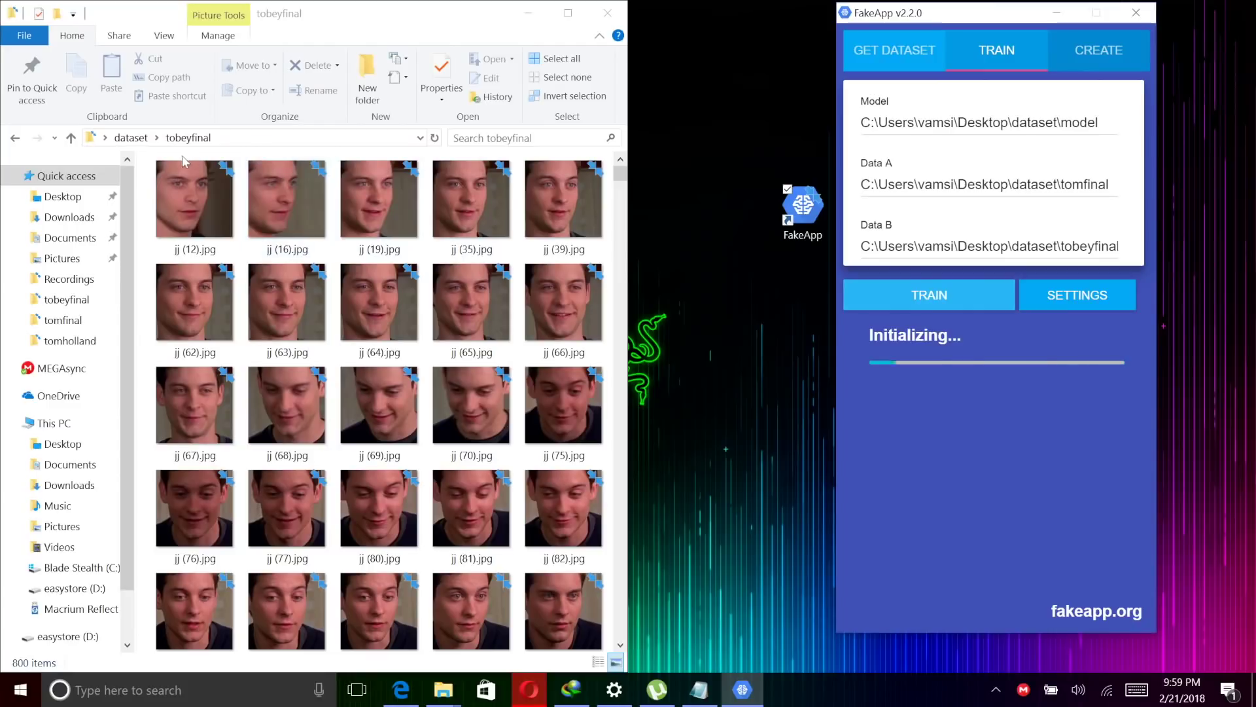
{"action": "left_click", "coordinate": [131, 138]}
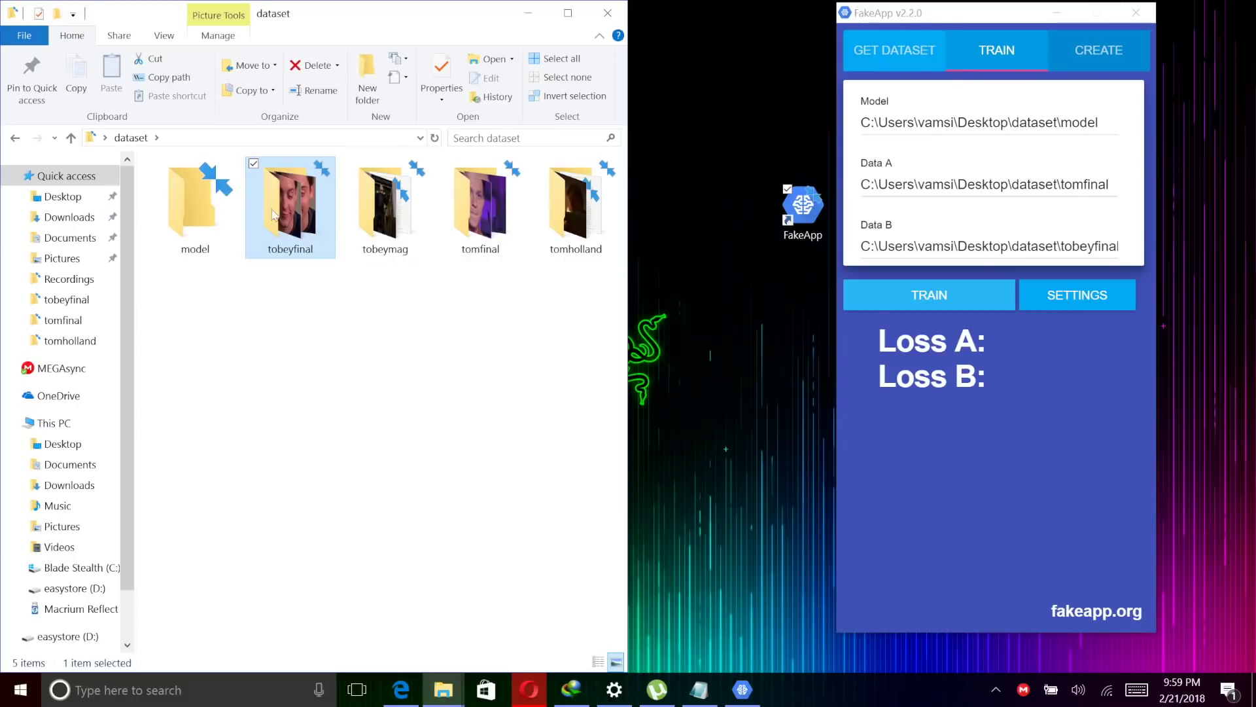
{"action": "double_click", "coordinate": [195, 203]}
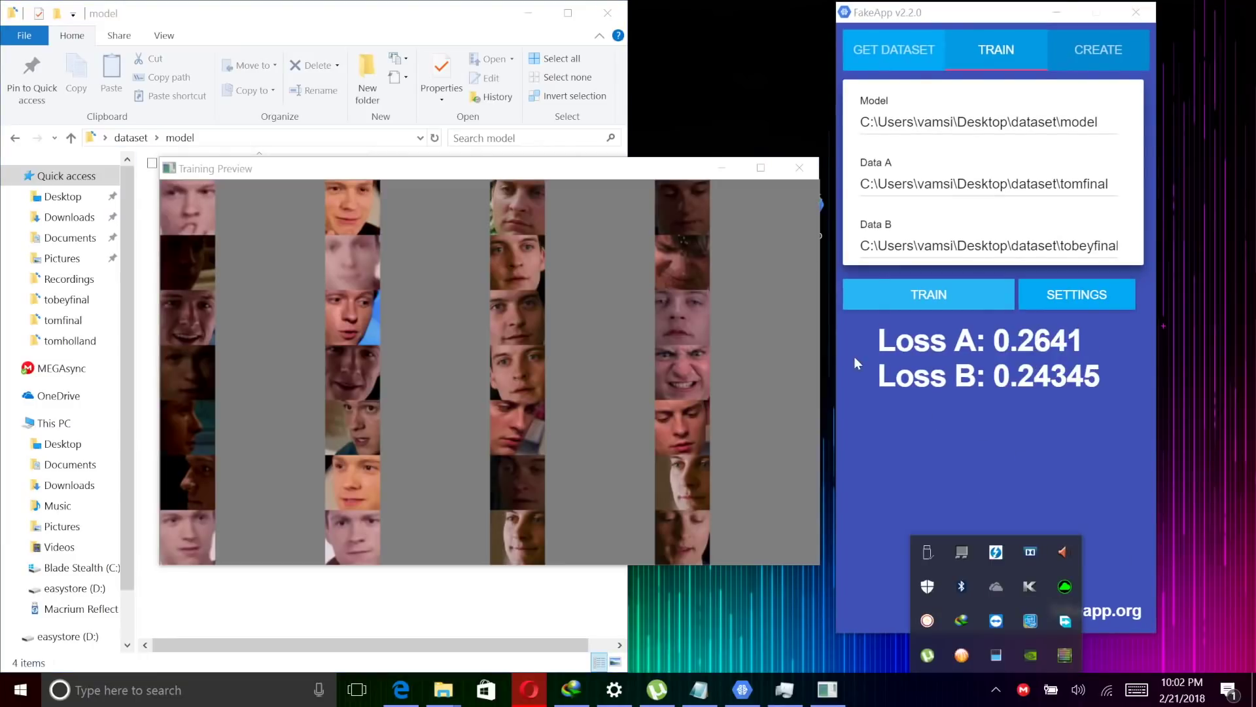
Step: Let training run until Loss A and Loss B reach about 0.02, then close FakeApp
{"action": "left_click", "coordinate": [998, 688]}
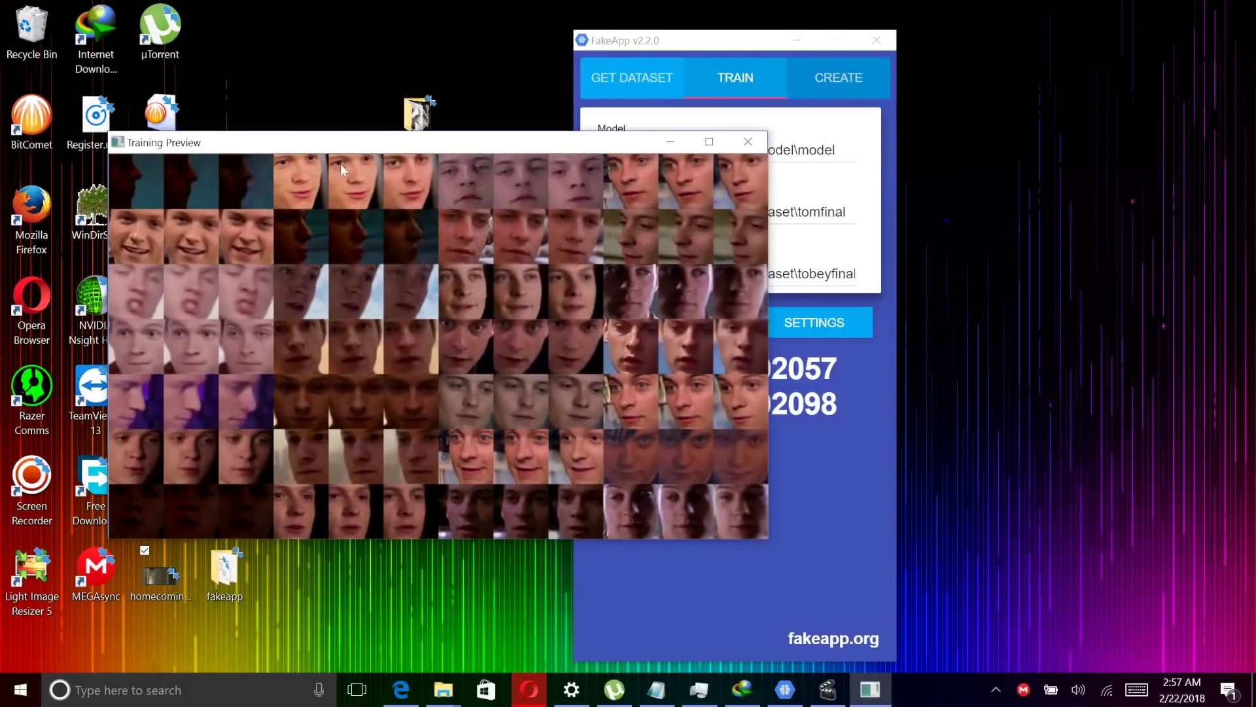
{"action": "left_click", "coordinate": [803, 468]}
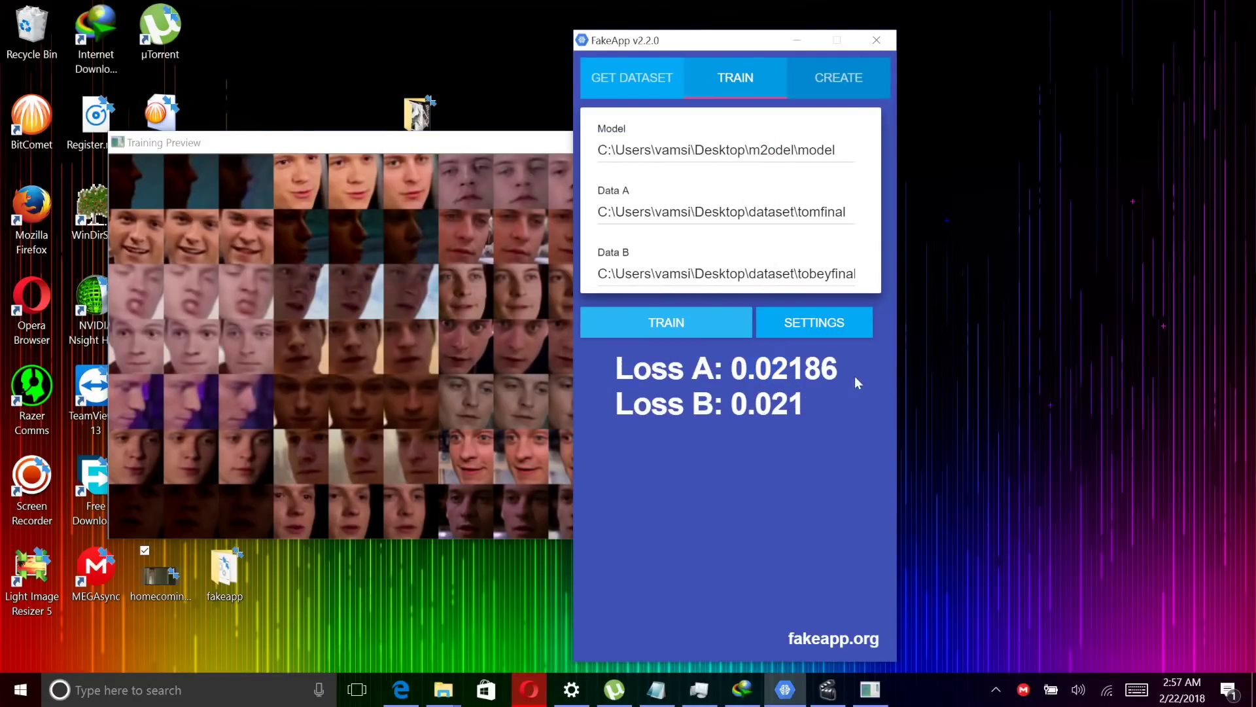
{"action": "left_click", "coordinate": [876, 40]}
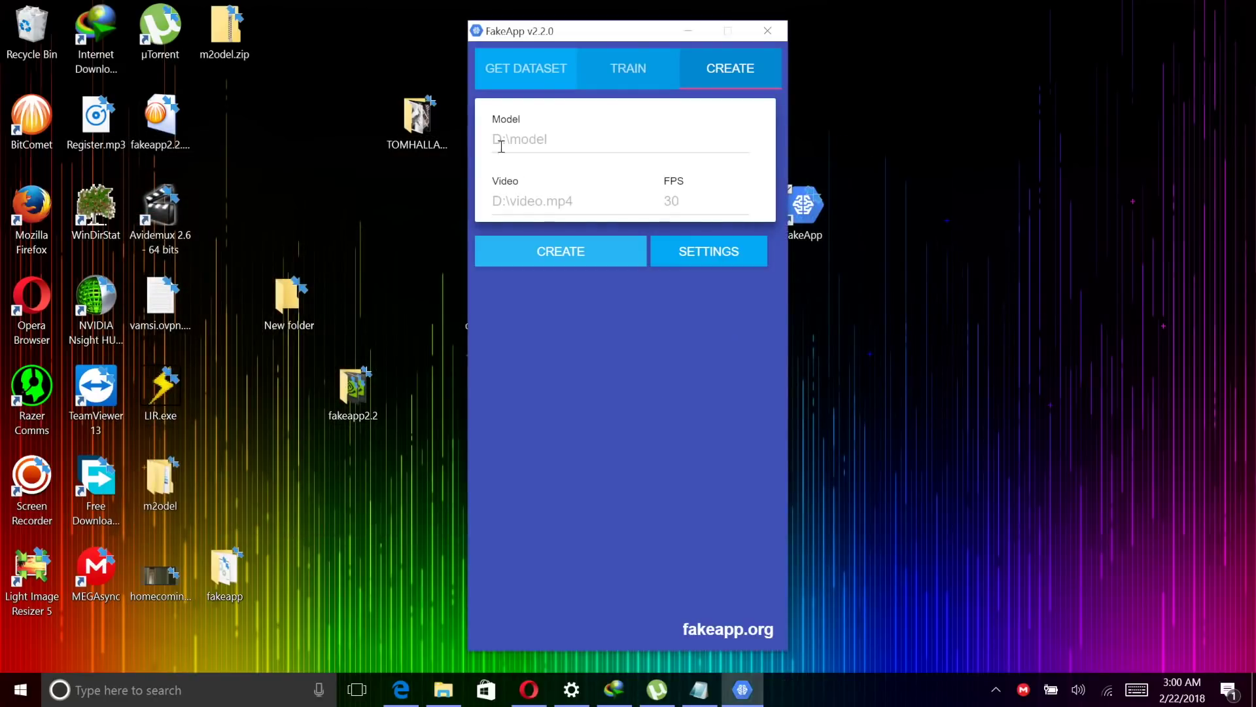
Step: Copy the dataset\model folder path from Explorer into FakeApp's Model field
{"action": "left_click_drag", "start_coordinate": [655, 31], "coordinate": [931, 47]}
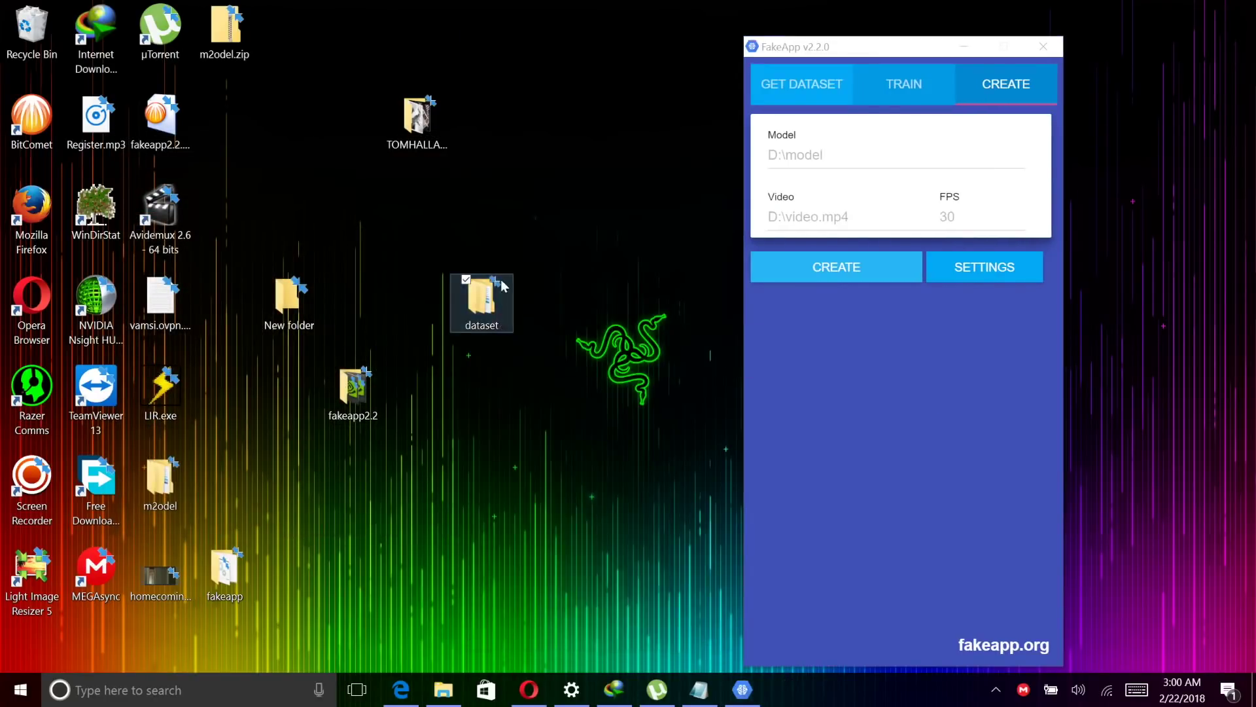
{"action": "double_click", "coordinate": [481, 294]}
{"action": "double_click", "coordinate": [401, 370]}
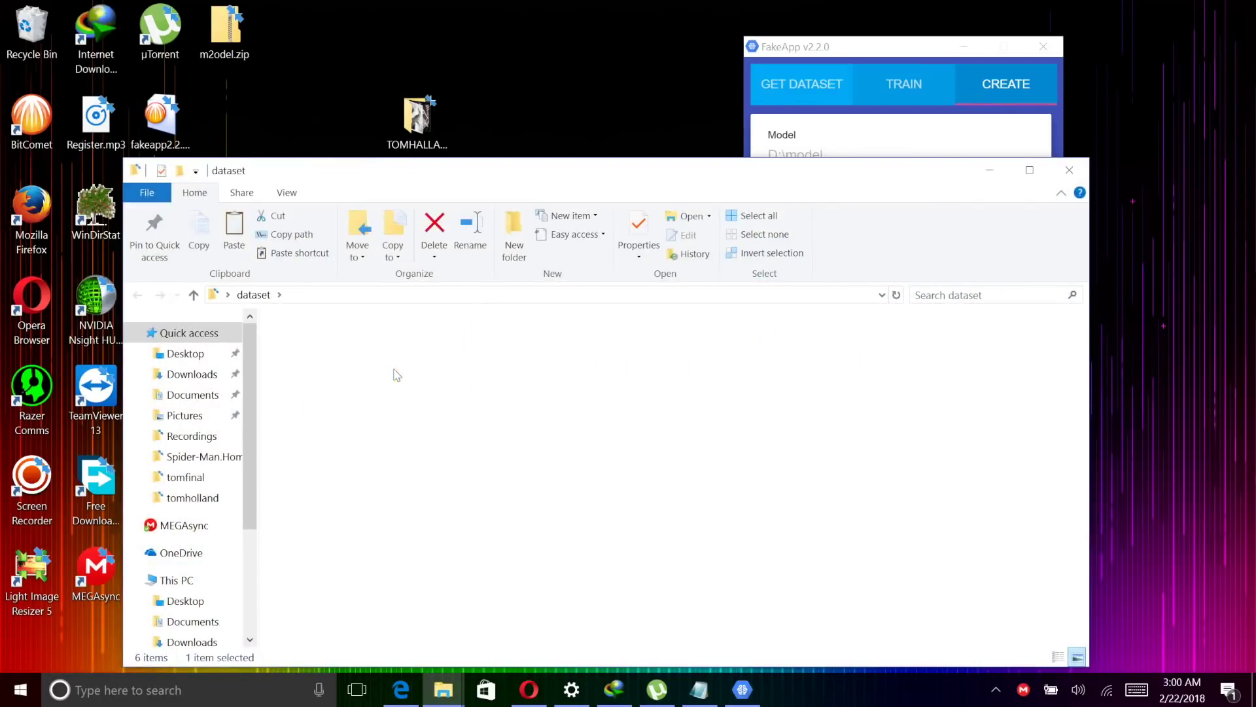
{"action": "left_click", "coordinate": [415, 298]}
{"action": "right_click", "coordinate": [415, 298]}
{"action": "left_click", "coordinate": [353, 340]}
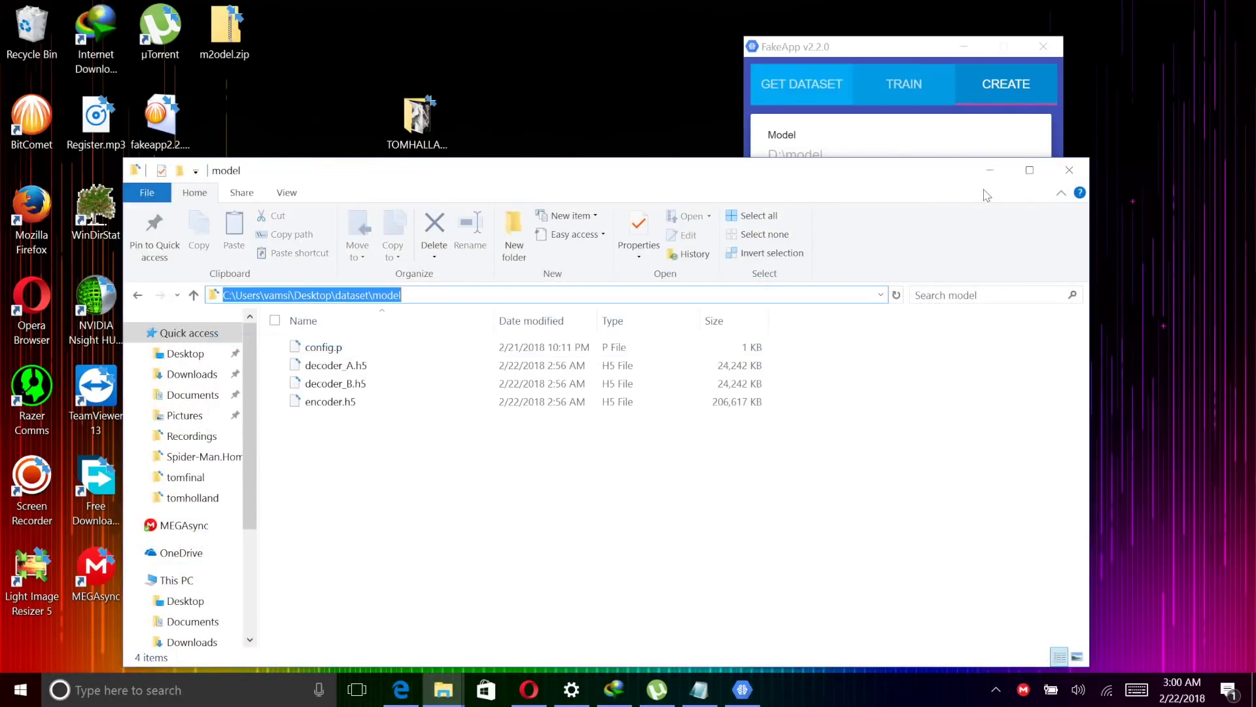
{"action": "left_click", "coordinate": [990, 170]}
{"action": "left_click", "coordinate": [866, 165]}
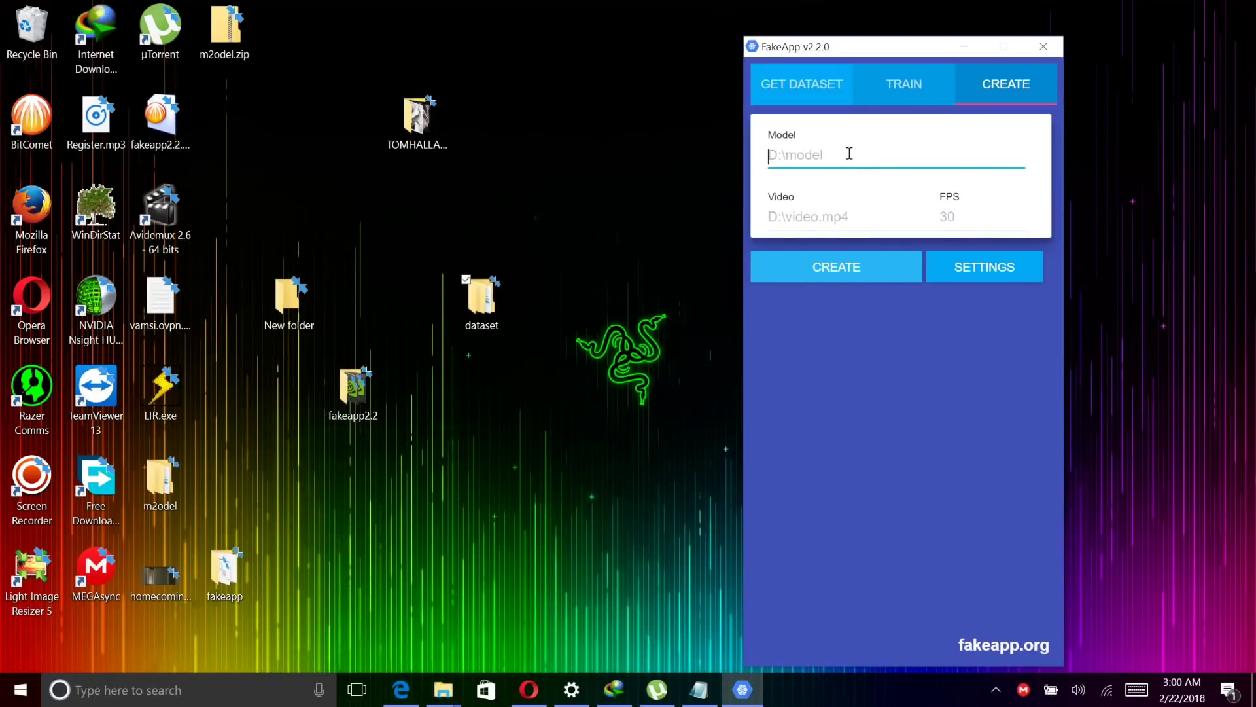
{"action": "key", "text": "ctrl+v"}
Step: Set the Video field to the dataset folder path plus \homecoming.mp4, with FPS at 30
{"action": "left_click", "coordinate": [633, 294]}
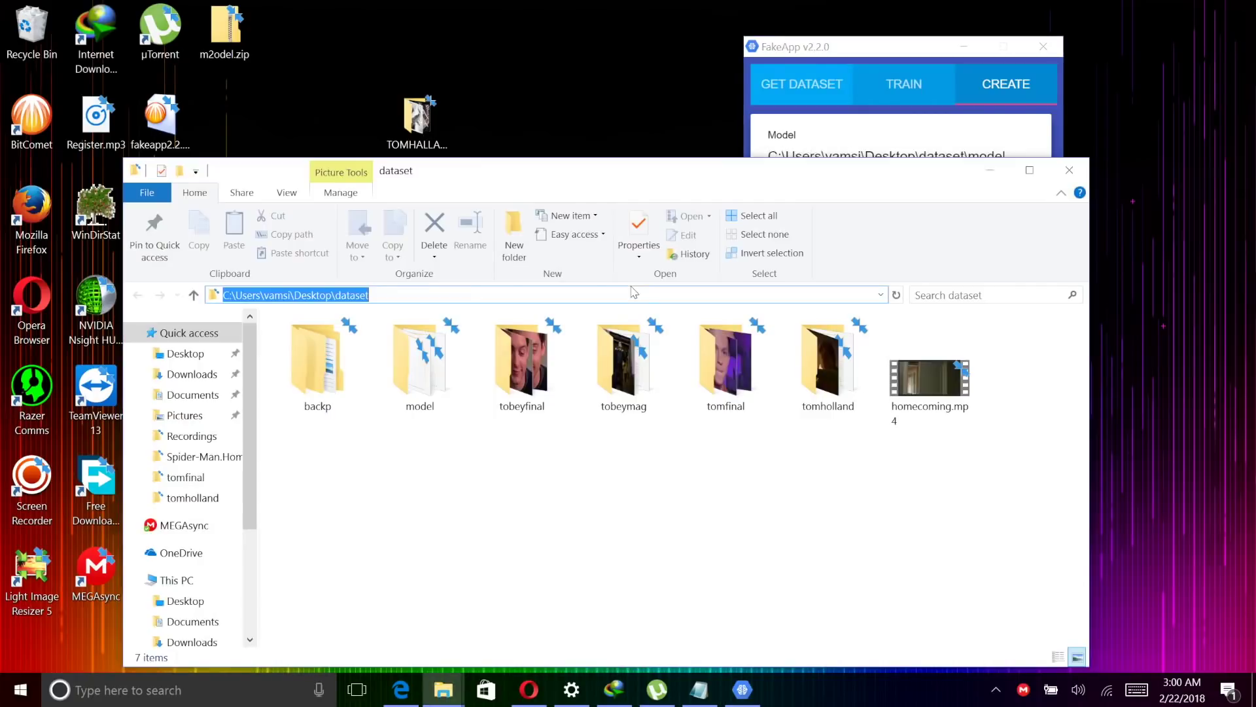
{"action": "left_click", "coordinate": [914, 65]}
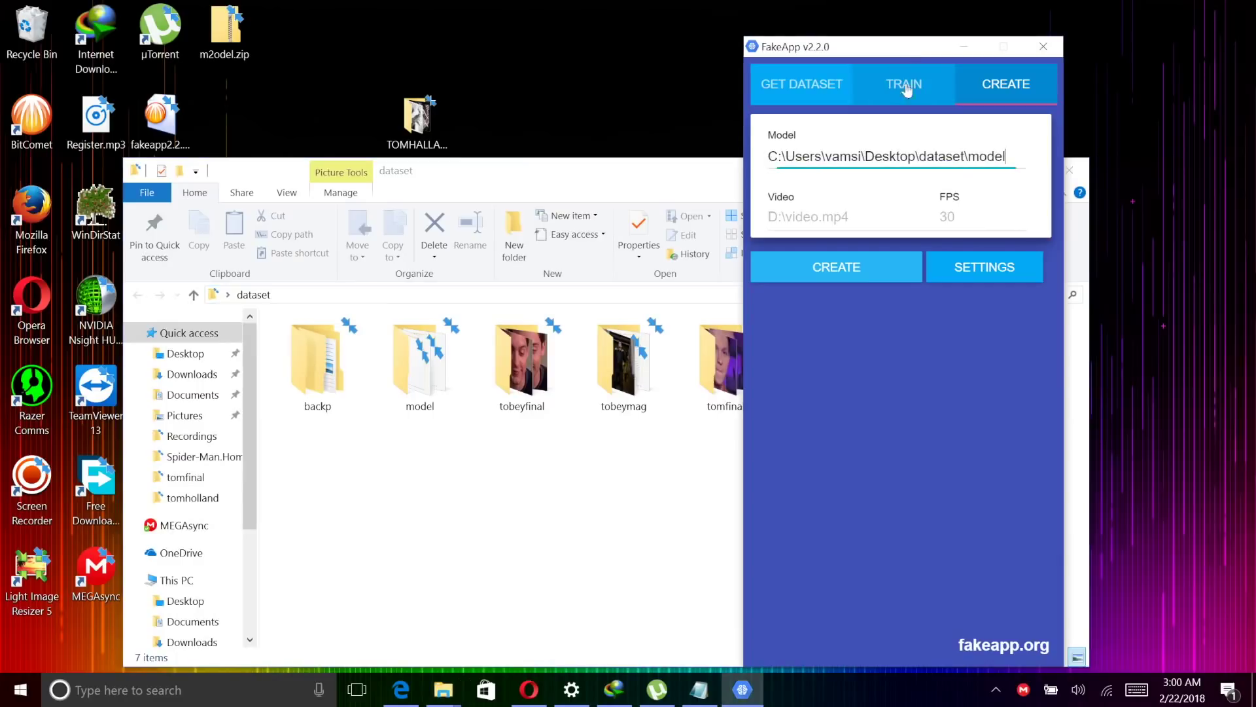
{"action": "left_click", "coordinate": [854, 216]}
{"action": "key", "text": "ctrl+v"}
{"action": "left_click_drag", "start_coordinate": [651, 165], "coordinate": [315, 192]}
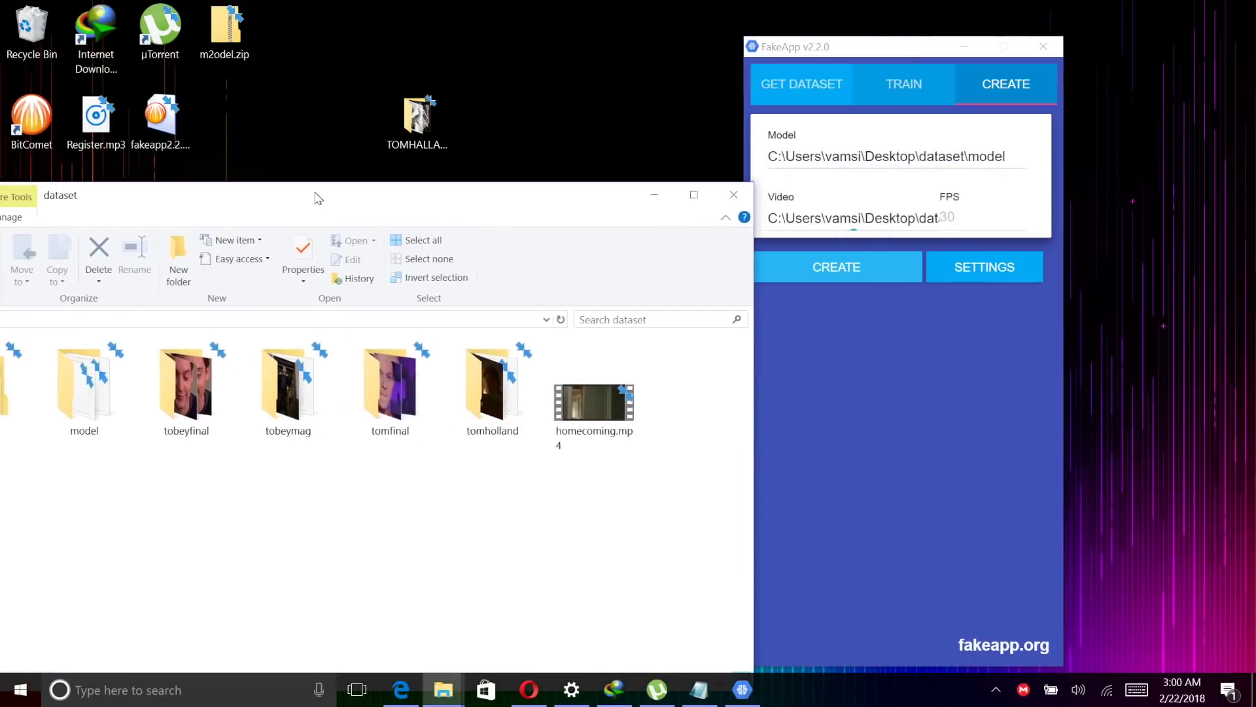
{"action": "double_click", "coordinate": [953, 218]}
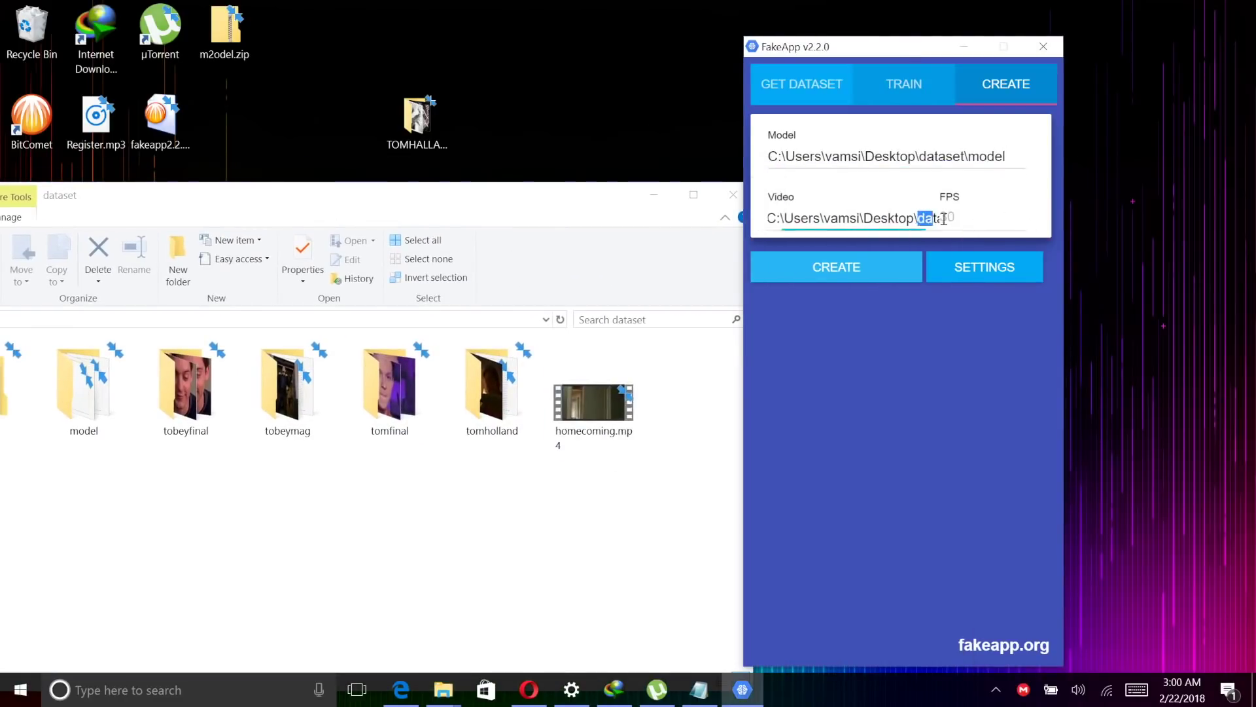
{"action": "left_click", "coordinate": [939, 216]}
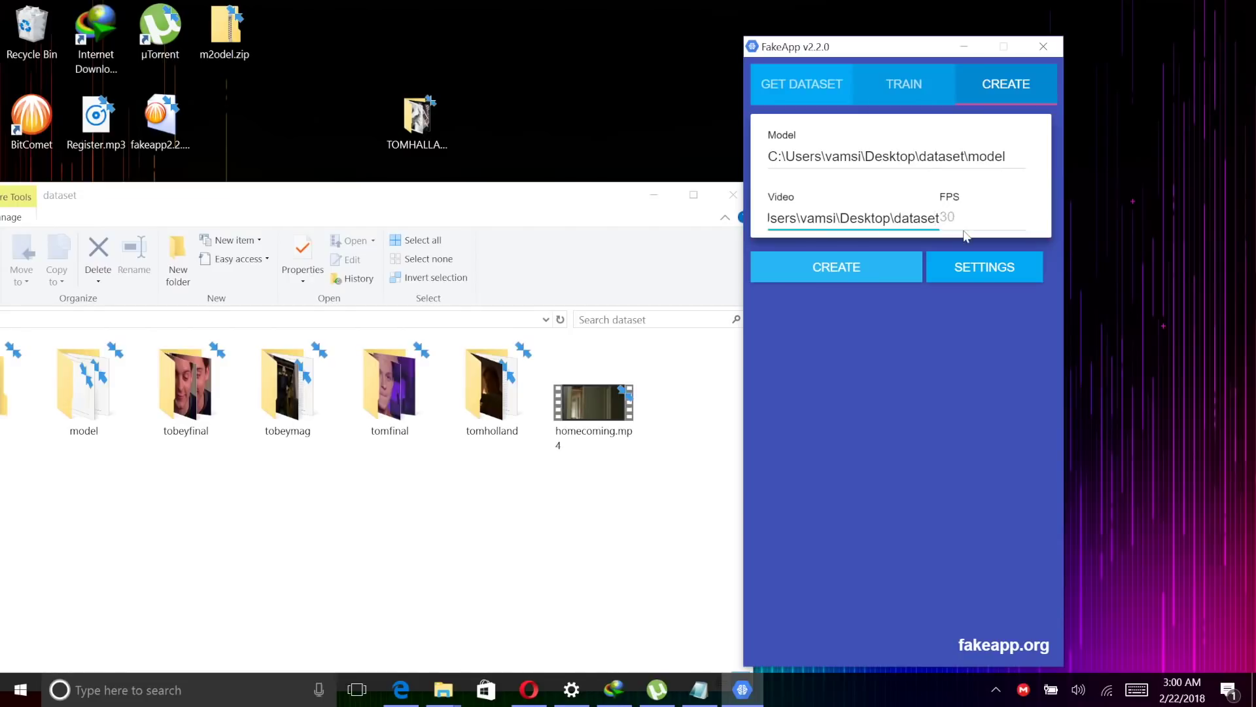
{"action": "type", "text": "\\"}
{"action": "type", "text": "home"}
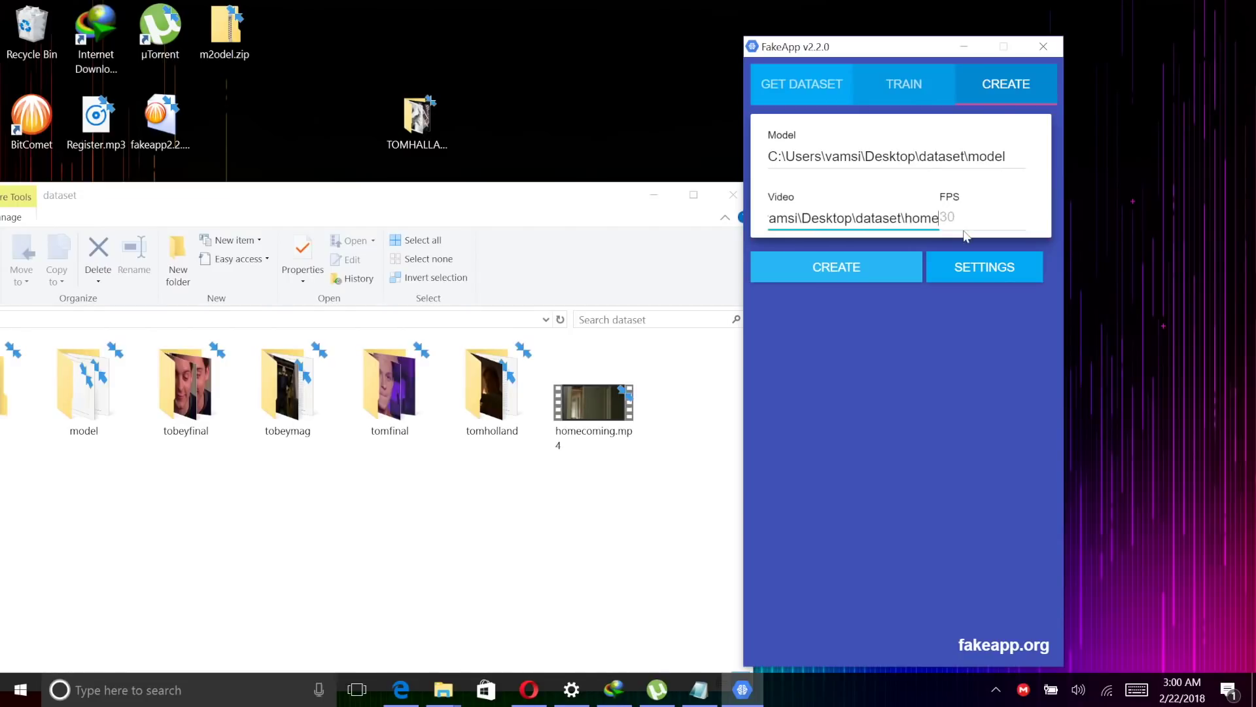
{"action": "type", "text": "coming.mp4"}
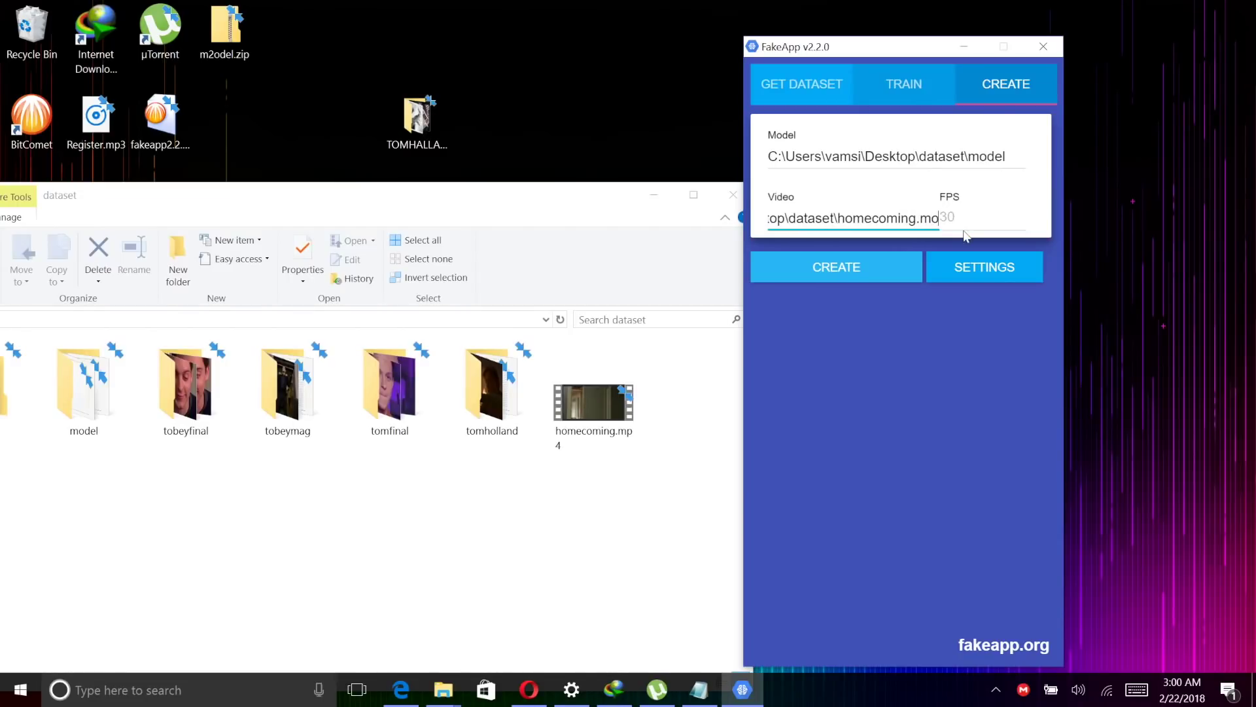
{"action": "left_click", "coordinate": [965, 219]}
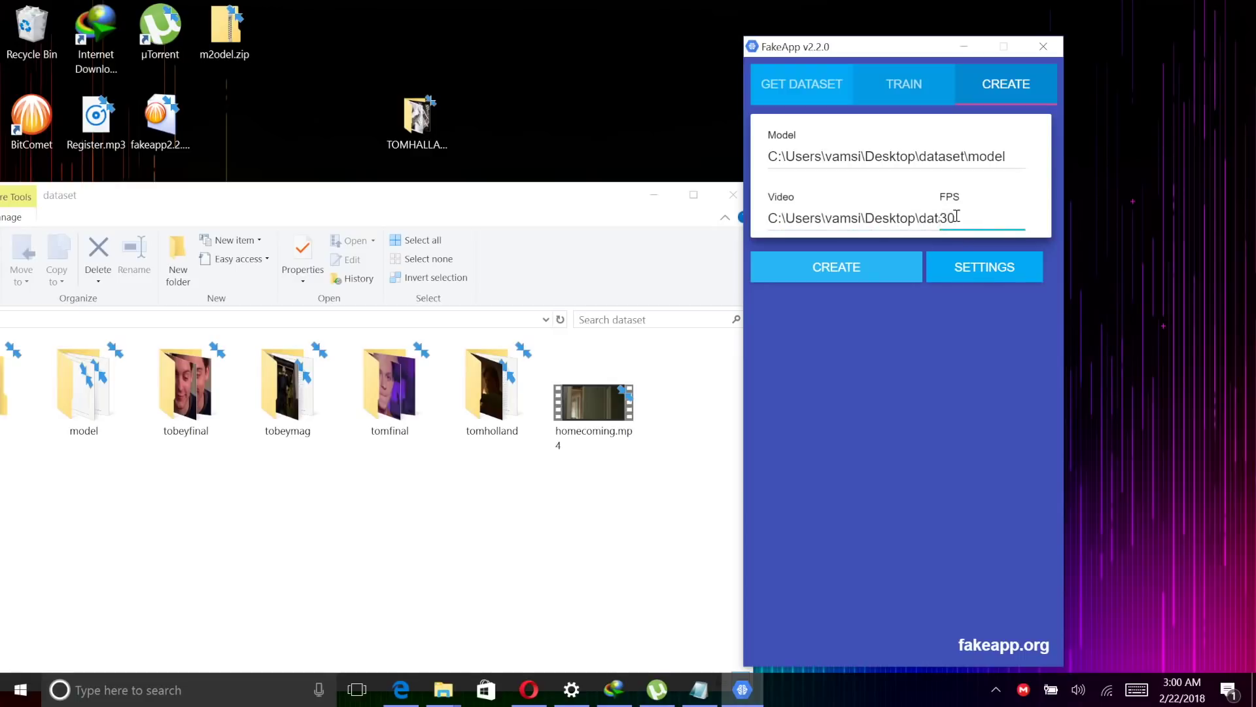
Step: Create the face-swapped homecoming video and browse up to the dataset folder
{"action": "left_click", "coordinate": [868, 276]}
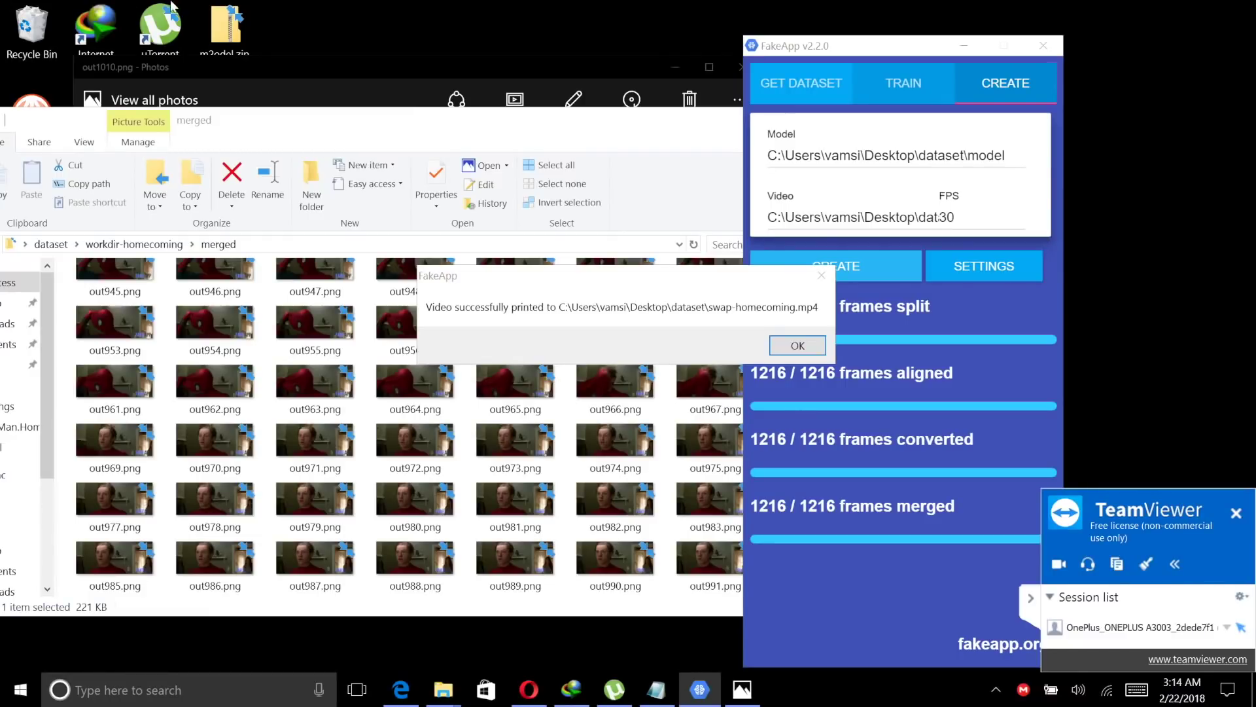
{"action": "left_click", "coordinate": [779, 350]}
{"action": "left_click", "coordinate": [169, 248]}
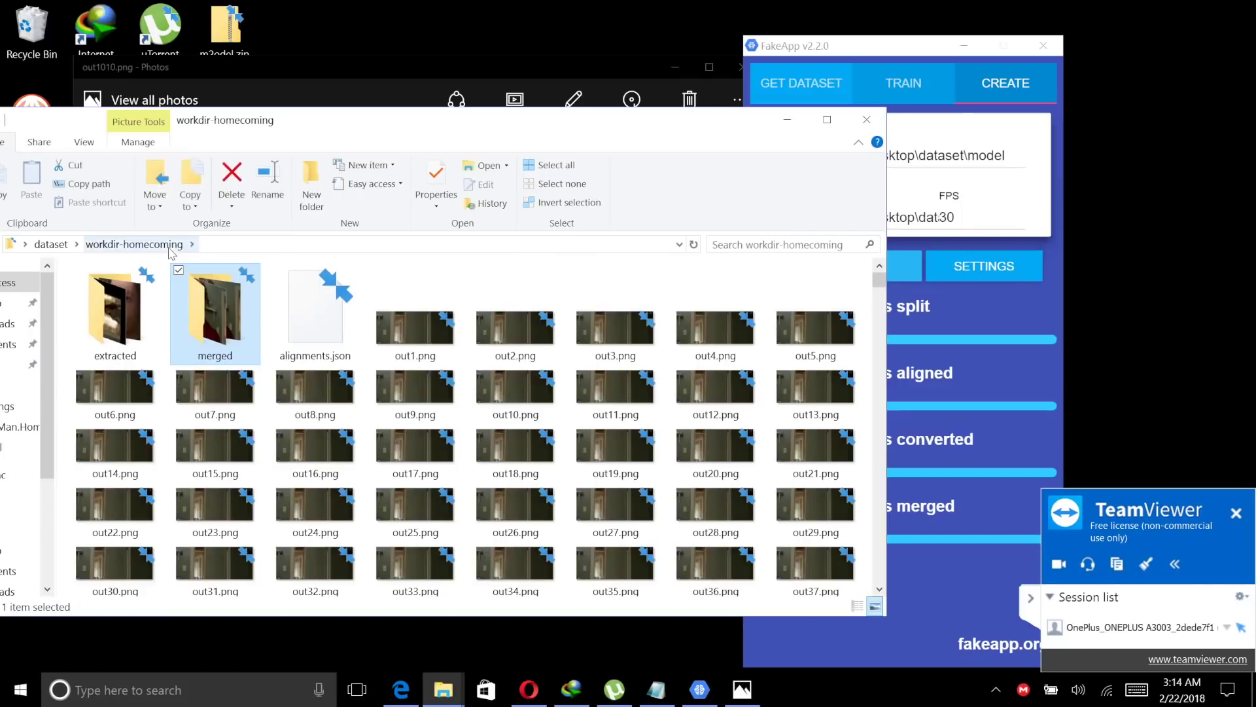
{"action": "left_click", "coordinate": [47, 244]}
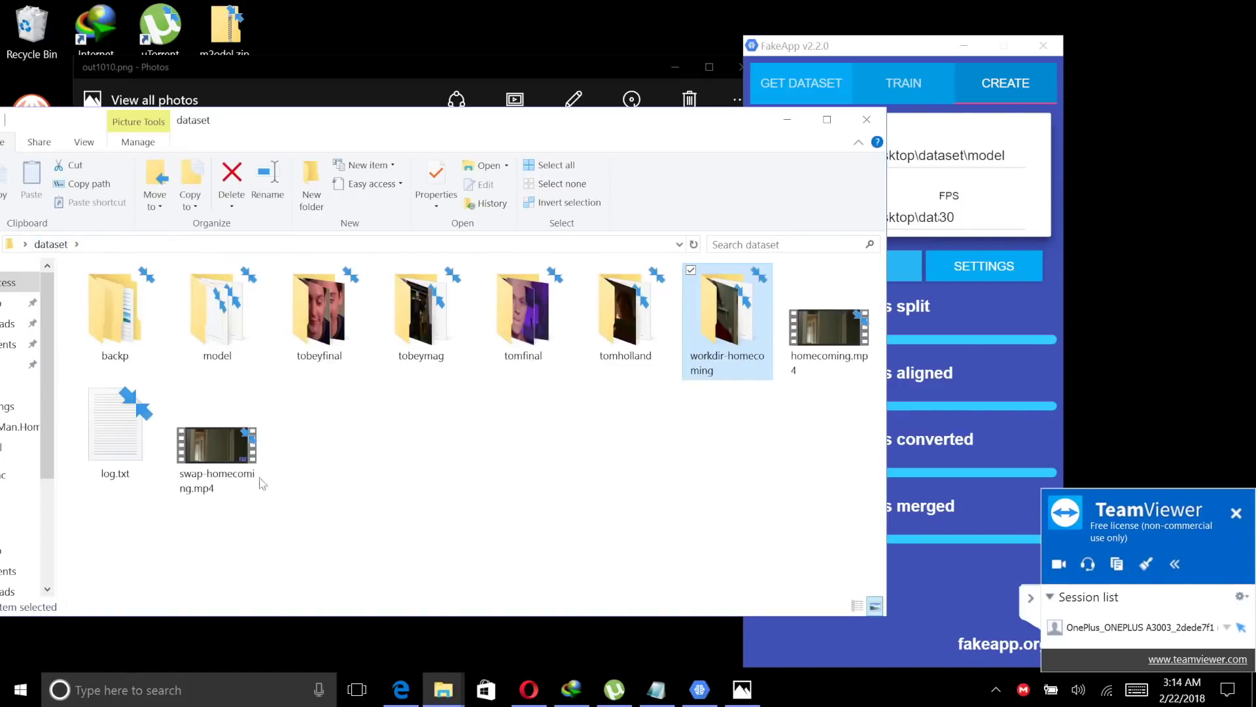
Step: Play swap-homecoming.mp4 in Movies & TV and close the player
{"action": "double_click", "coordinate": [216, 435]}
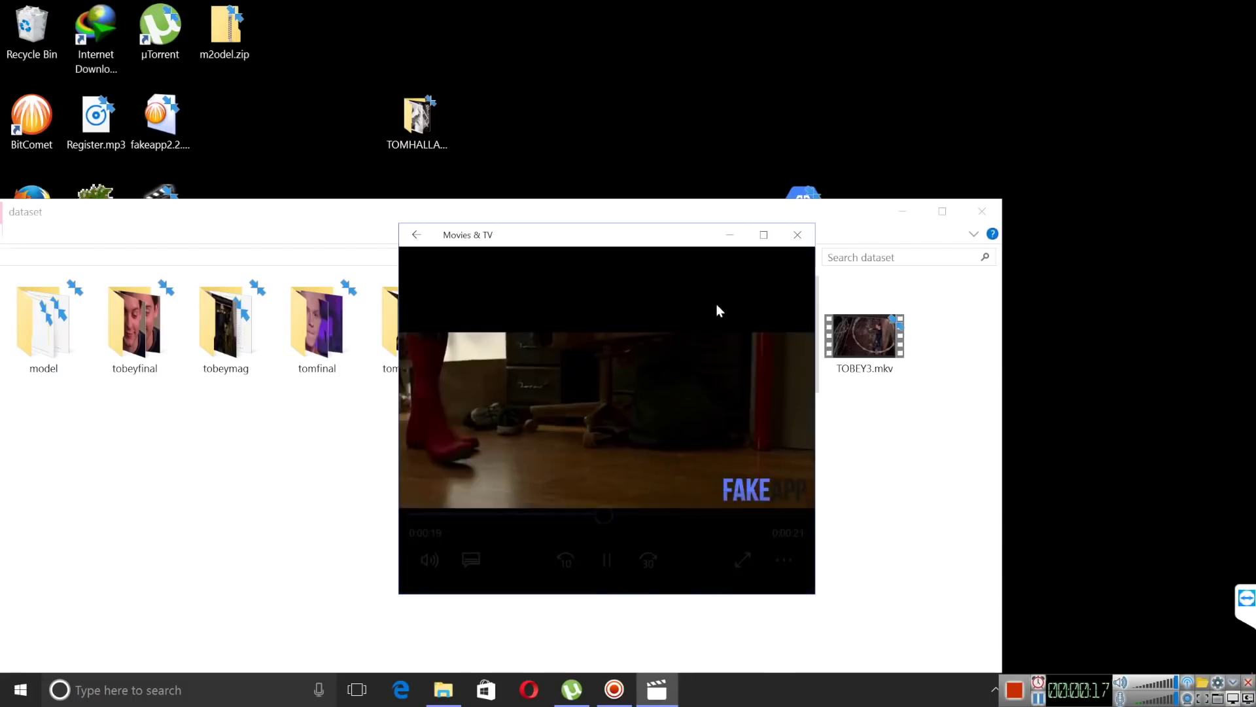
{"action": "left_click", "coordinate": [800, 236]}
{"action": "left_click", "coordinate": [805, 193]}
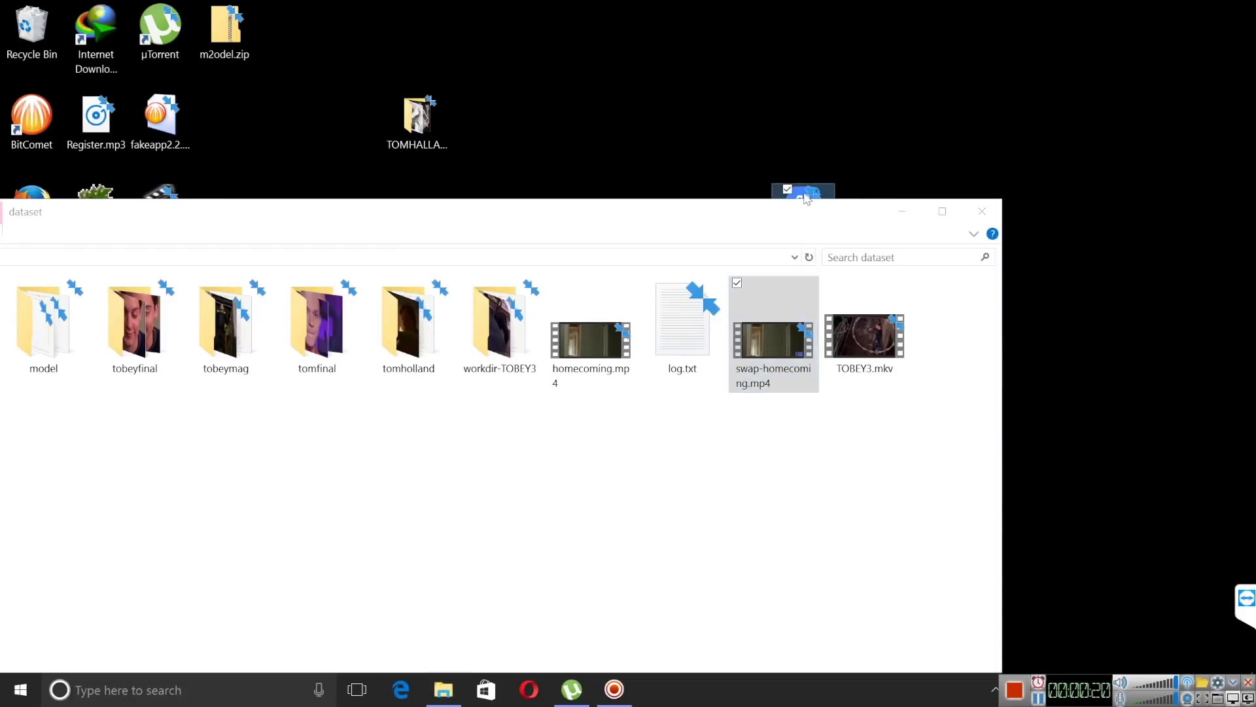
Step: Launch a new FakeApp window and paste the model folder path into its Model field
{"action": "double_click", "coordinate": [805, 193]}
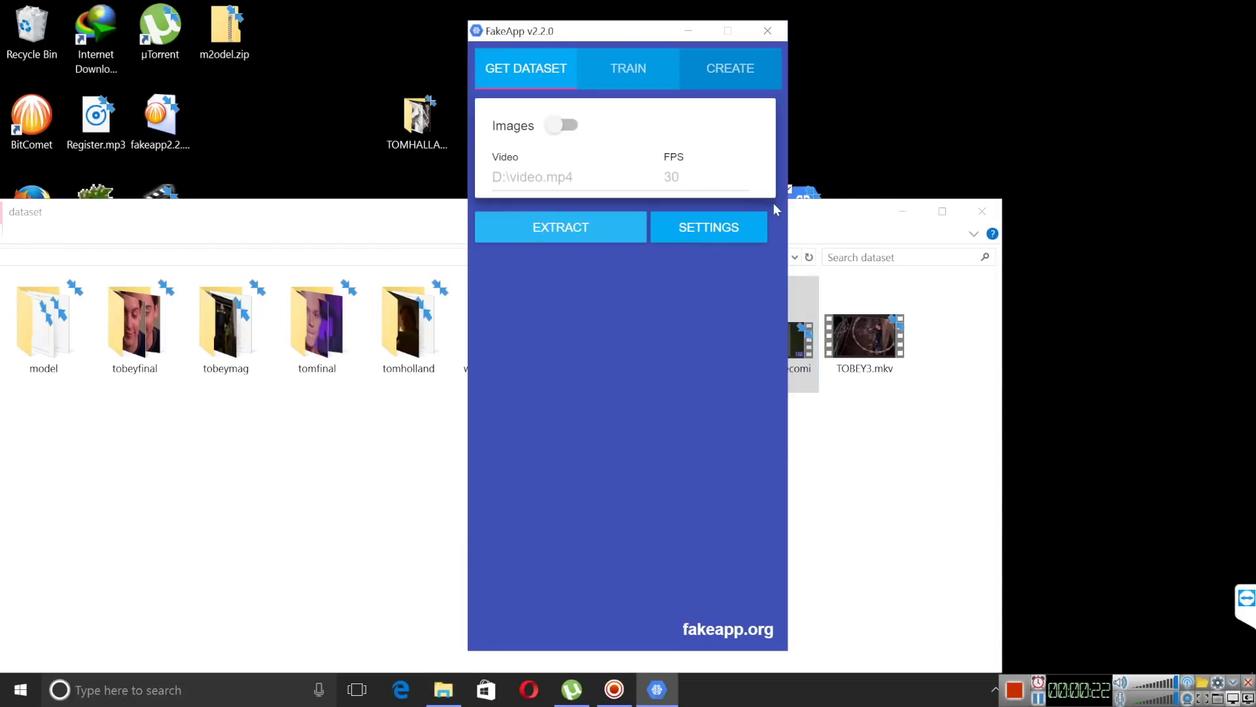
{"action": "left_click_drag", "start_coordinate": [595, 36], "coordinate": [1051, 54]}
{"action": "left_click", "coordinate": [1157, 110]}
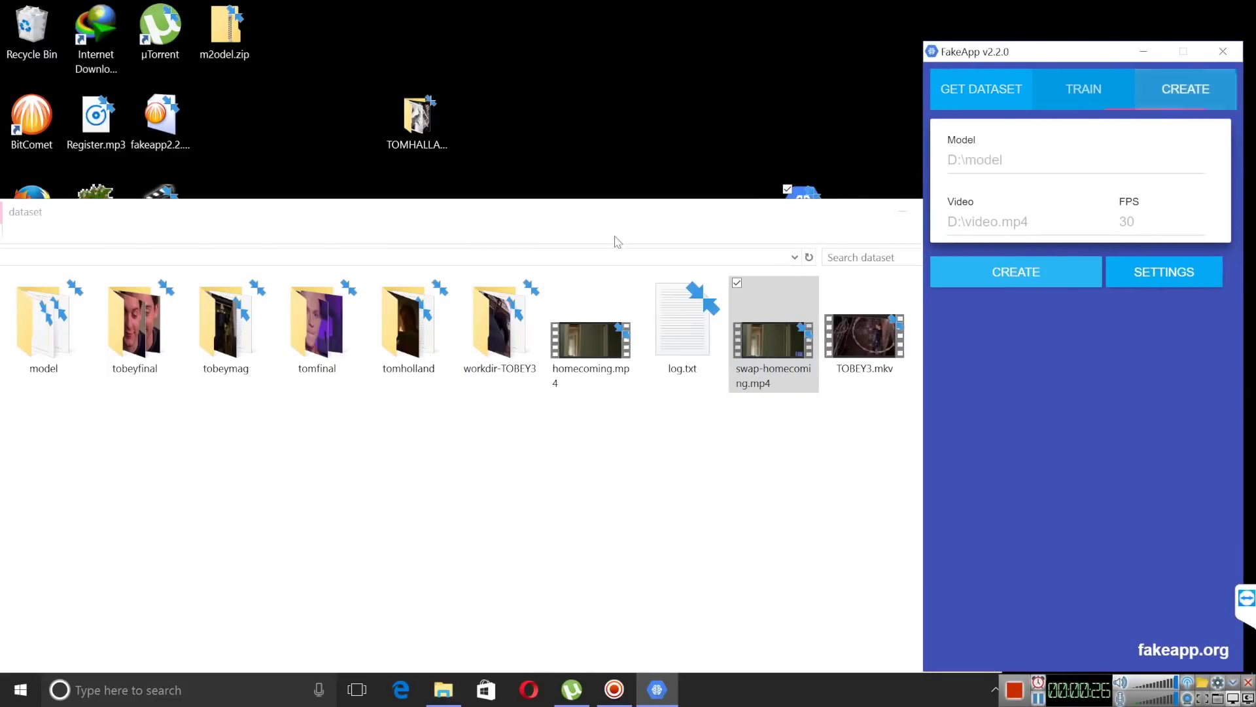
{"action": "double_click", "coordinate": [47, 330]}
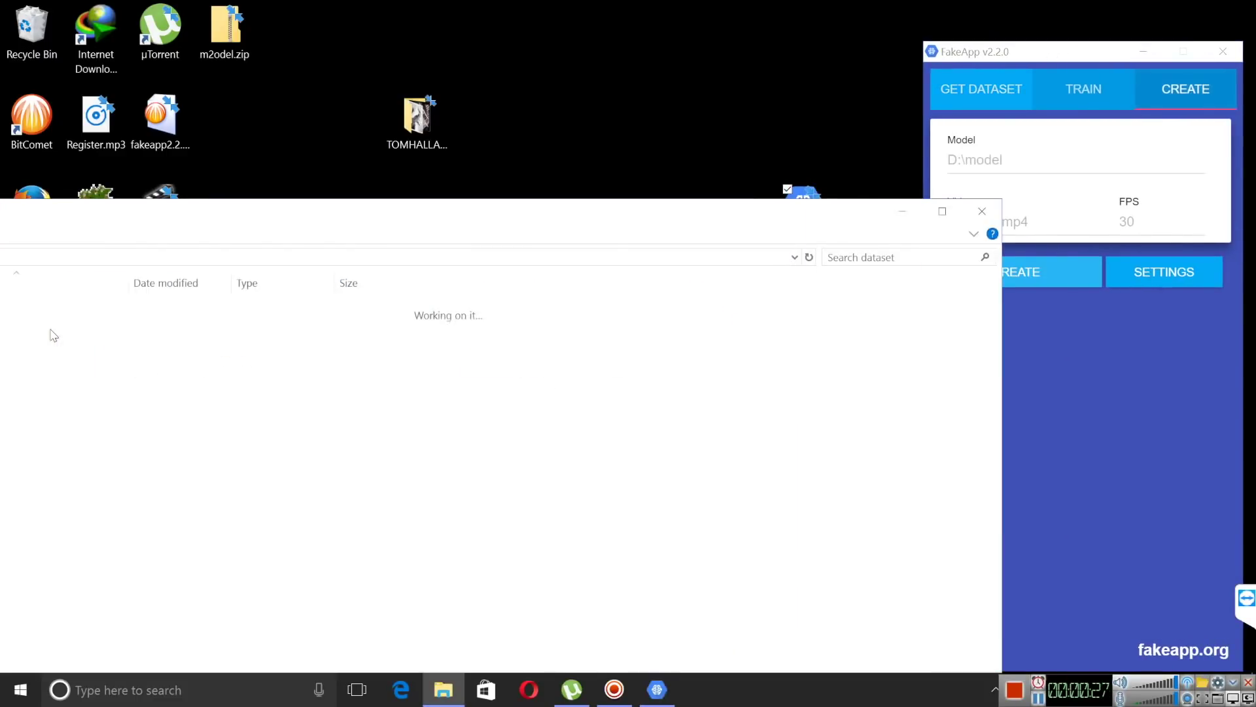
{"action": "left_click", "coordinate": [165, 257]}
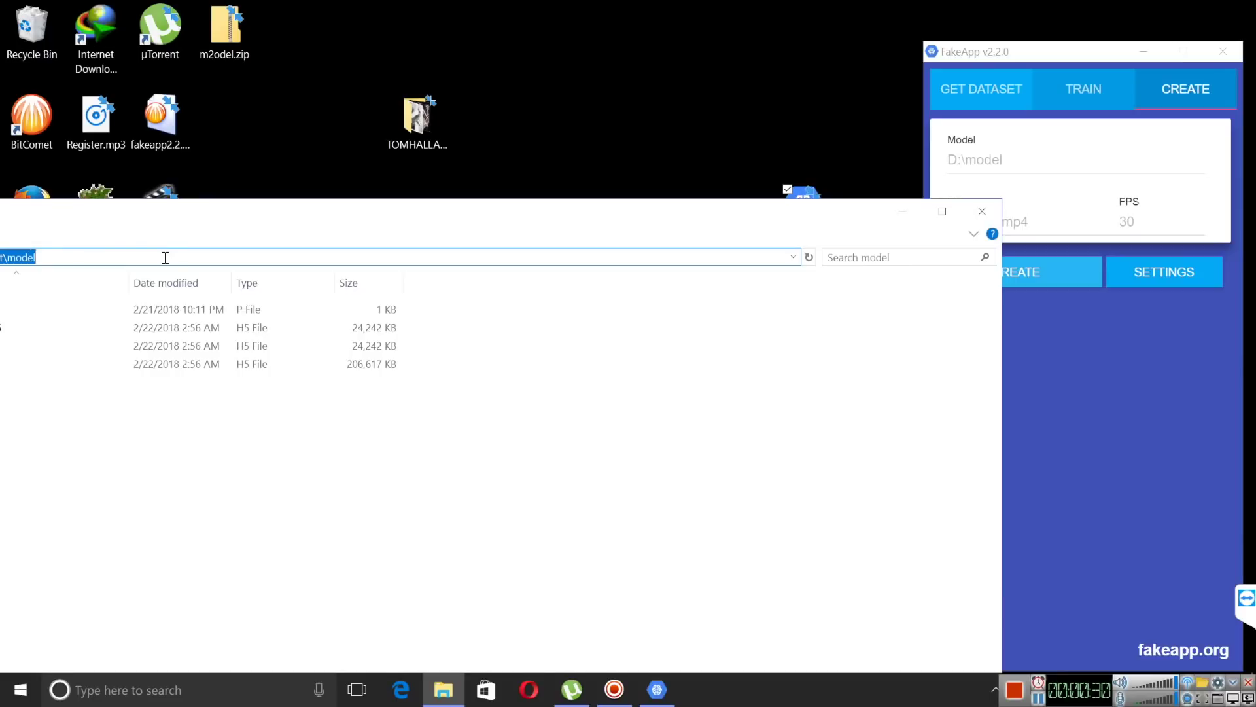
{"action": "left_click_drag", "start_coordinate": [122, 221], "coordinate": [293, 221]}
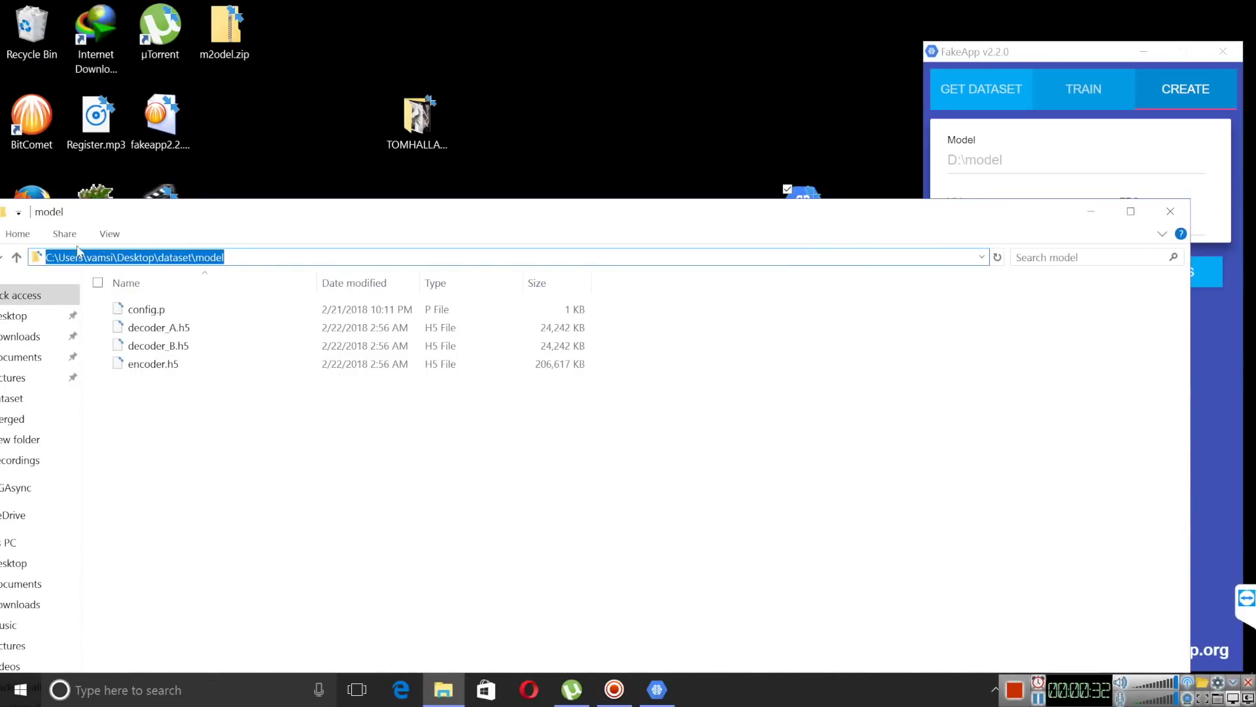
{"action": "left_click", "coordinate": [16, 258]}
{"action": "left_click", "coordinate": [983, 144]}
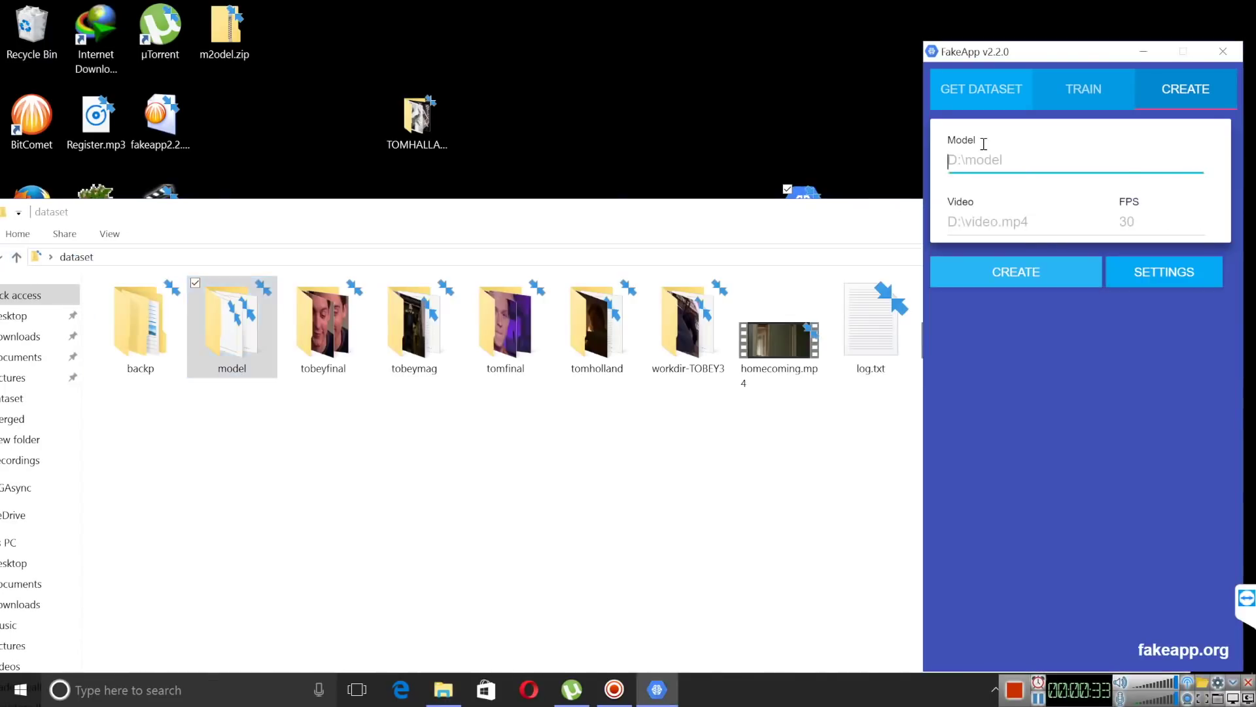
{"action": "type", "text": "C:\\Users\\vamsi\\Desktop\\dataset\\model"}
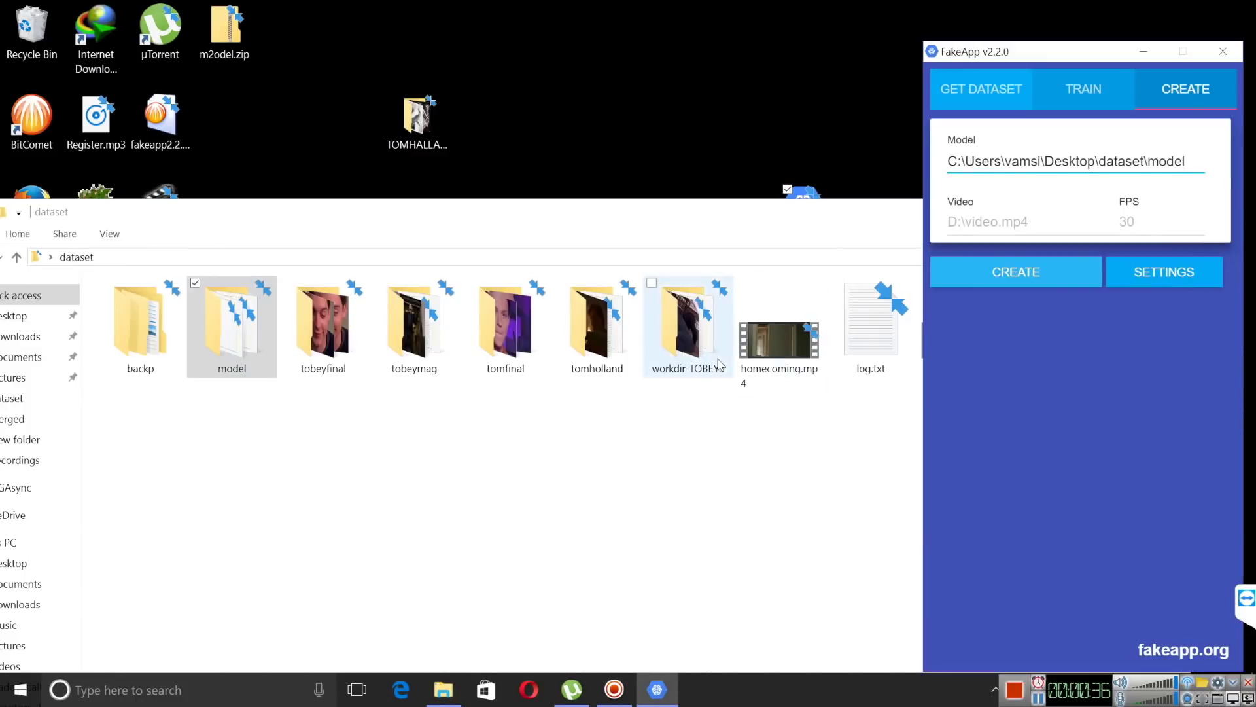
Step: Copy the dataset folder path and set the swap Direction to B to A in Settings
{"action": "left_click_drag", "start_coordinate": [731, 212], "coordinate": [570, 222]}
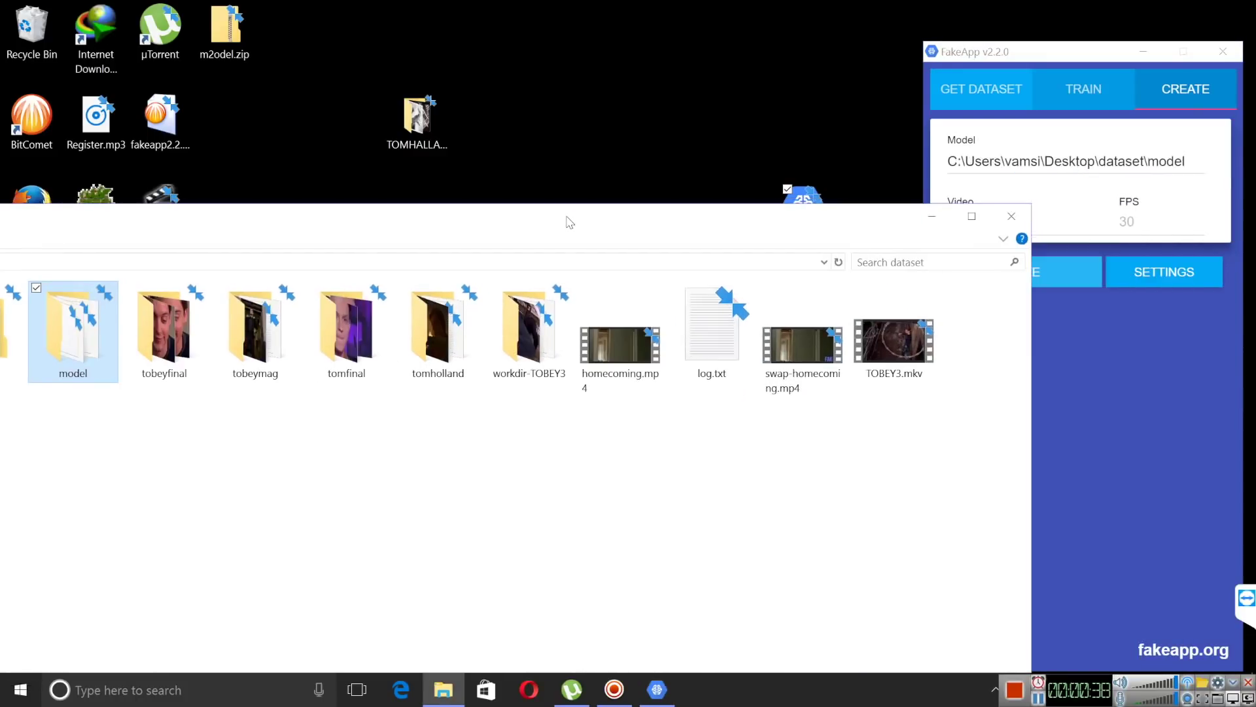
{"action": "left_click", "coordinate": [564, 263]}
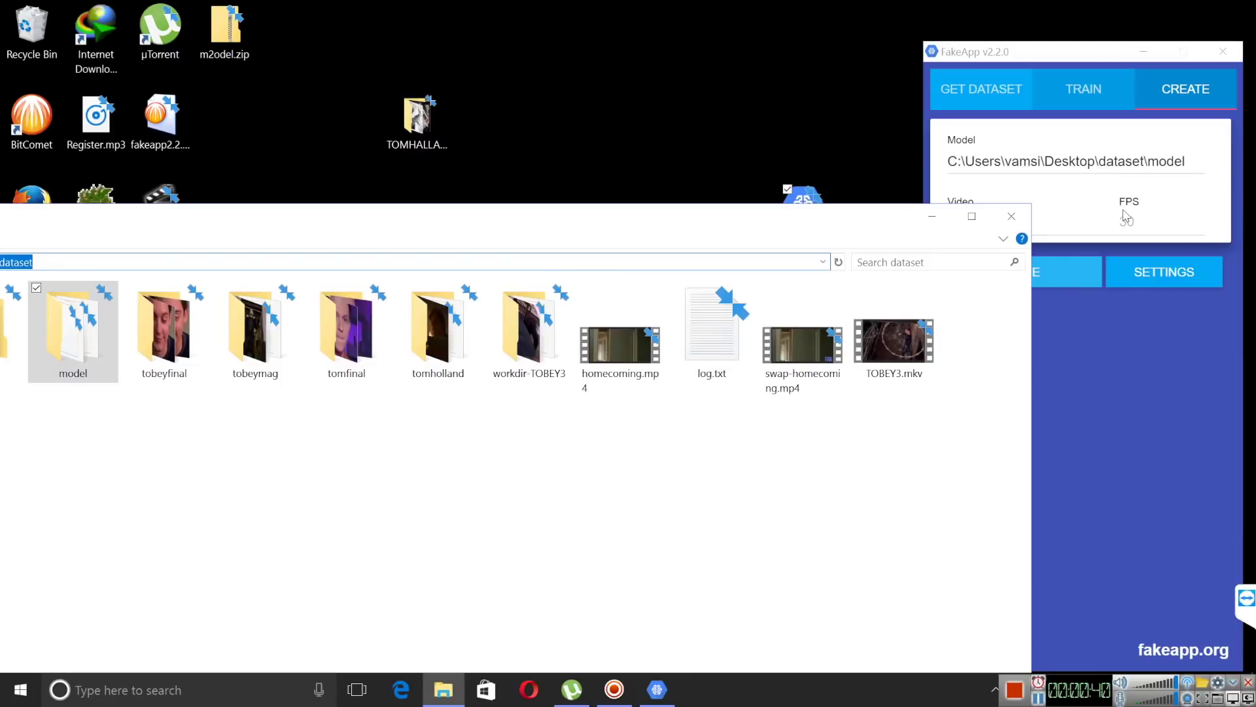
{"action": "left_click", "coordinate": [1152, 271]}
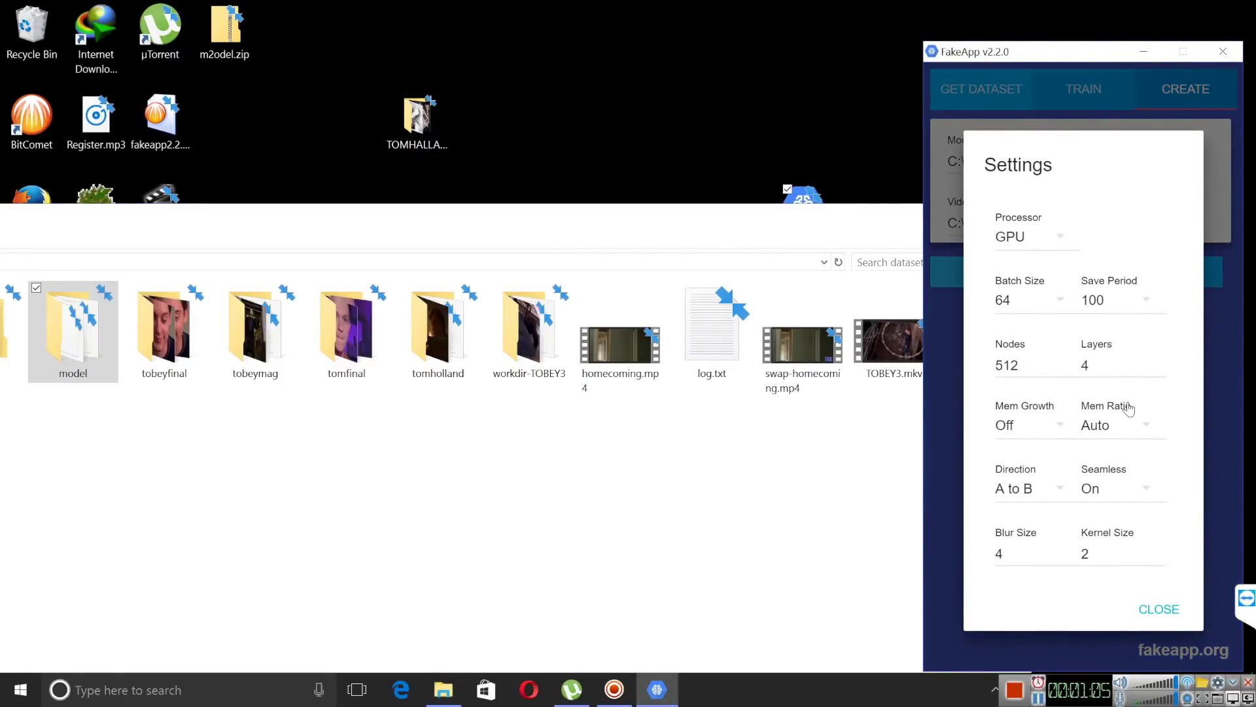
{"action": "left_click", "coordinate": [1045, 501]}
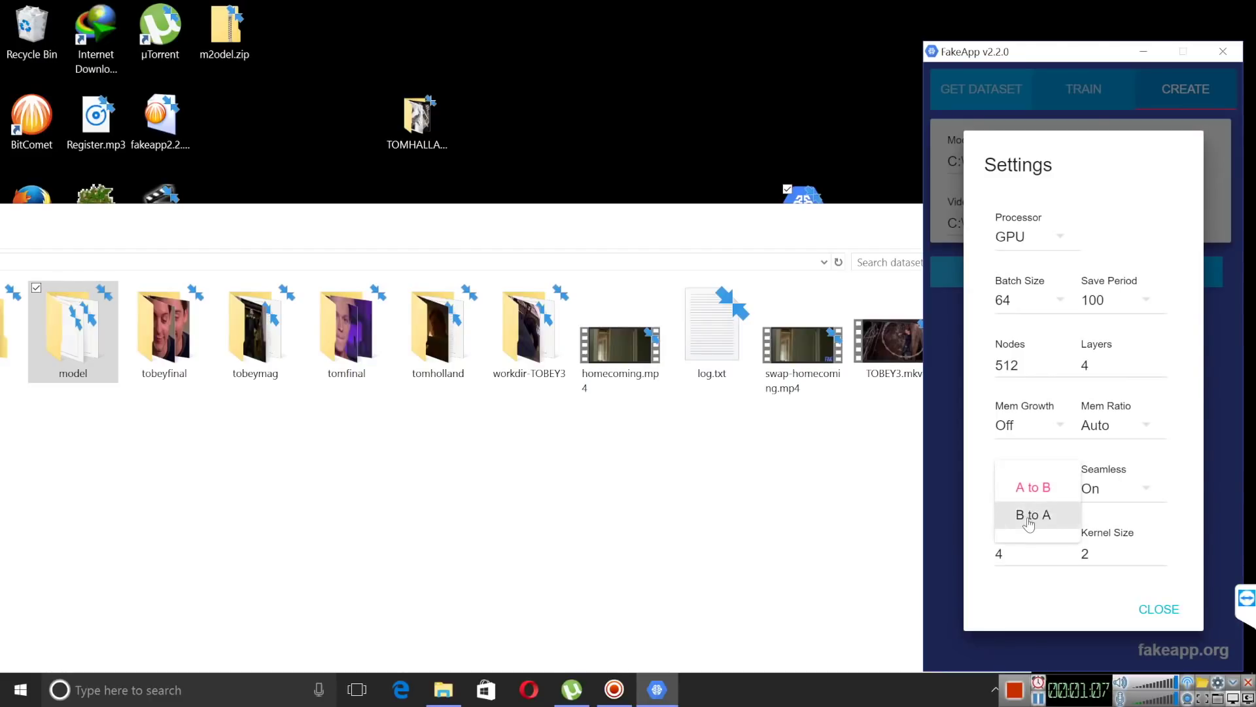
{"action": "left_click", "coordinate": [1030, 518]}
{"action": "left_click", "coordinate": [1157, 608]}
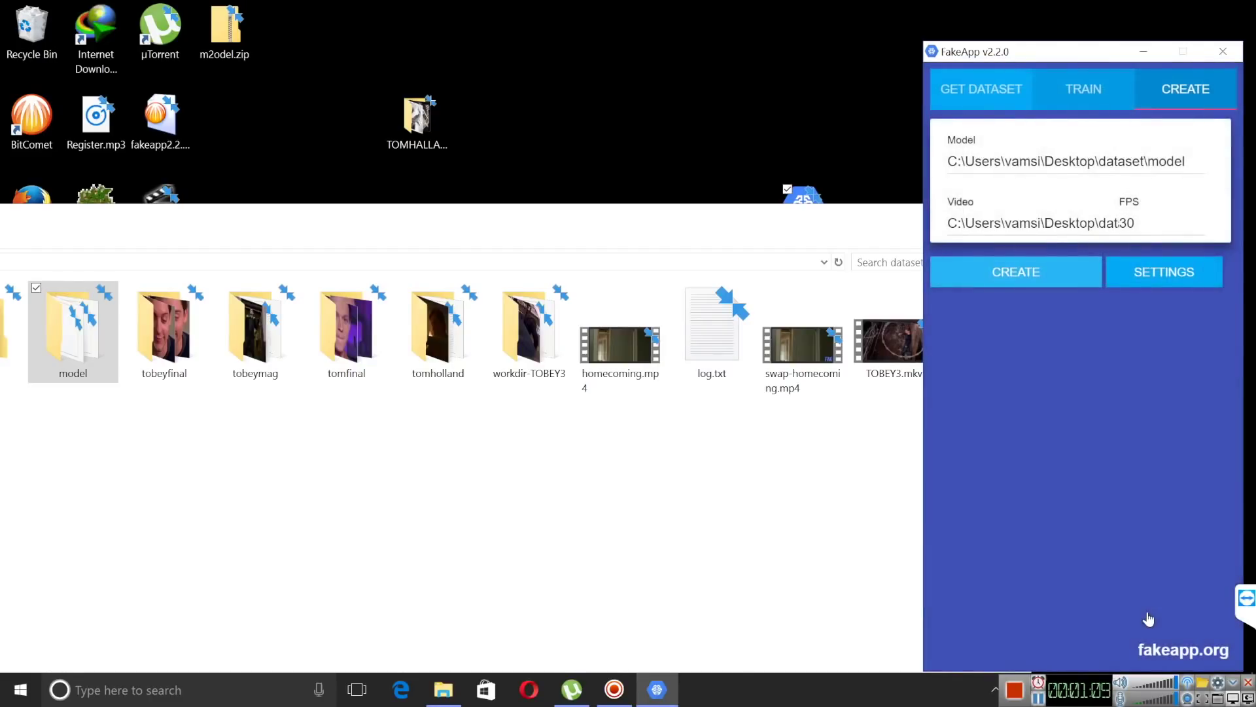
{"action": "left_click", "coordinate": [1038, 278]}
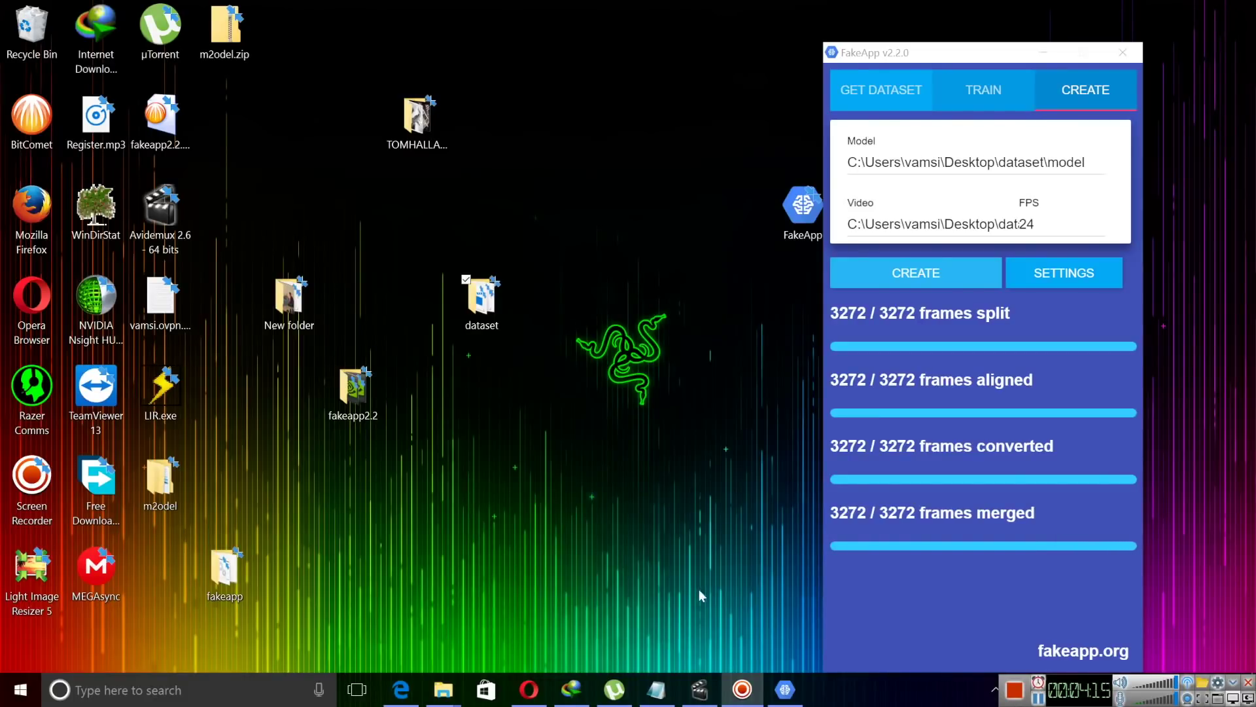
Step: Dismiss the success message and play swap-TOBEY3.mp4 from the dataset folder
{"action": "key", "text": "Return"}
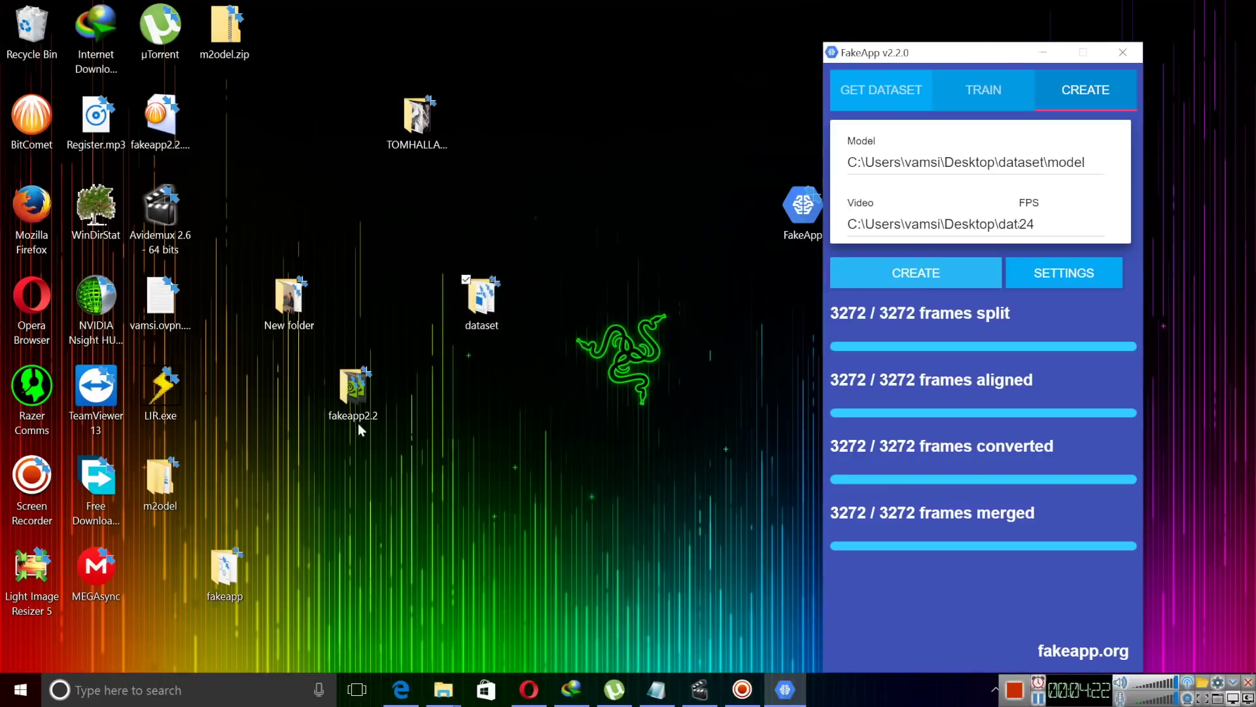
{"action": "double_click", "coordinate": [482, 299]}
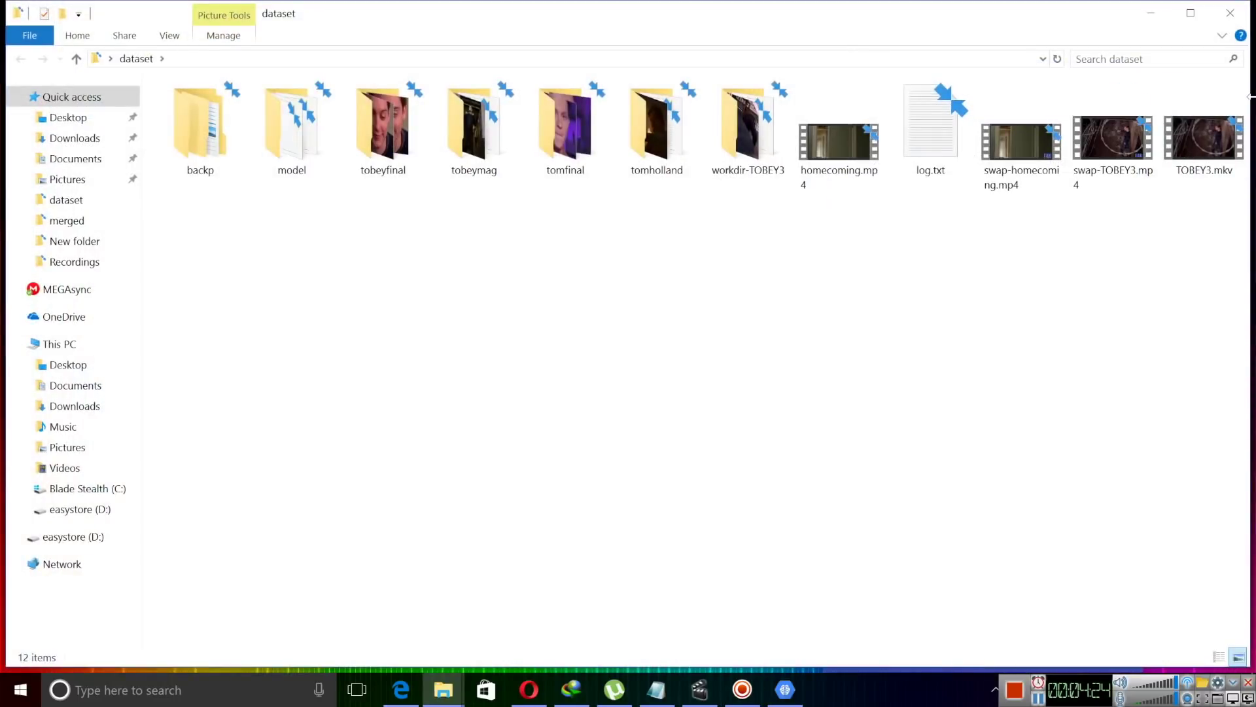
{"action": "double_click", "coordinate": [1142, 138]}
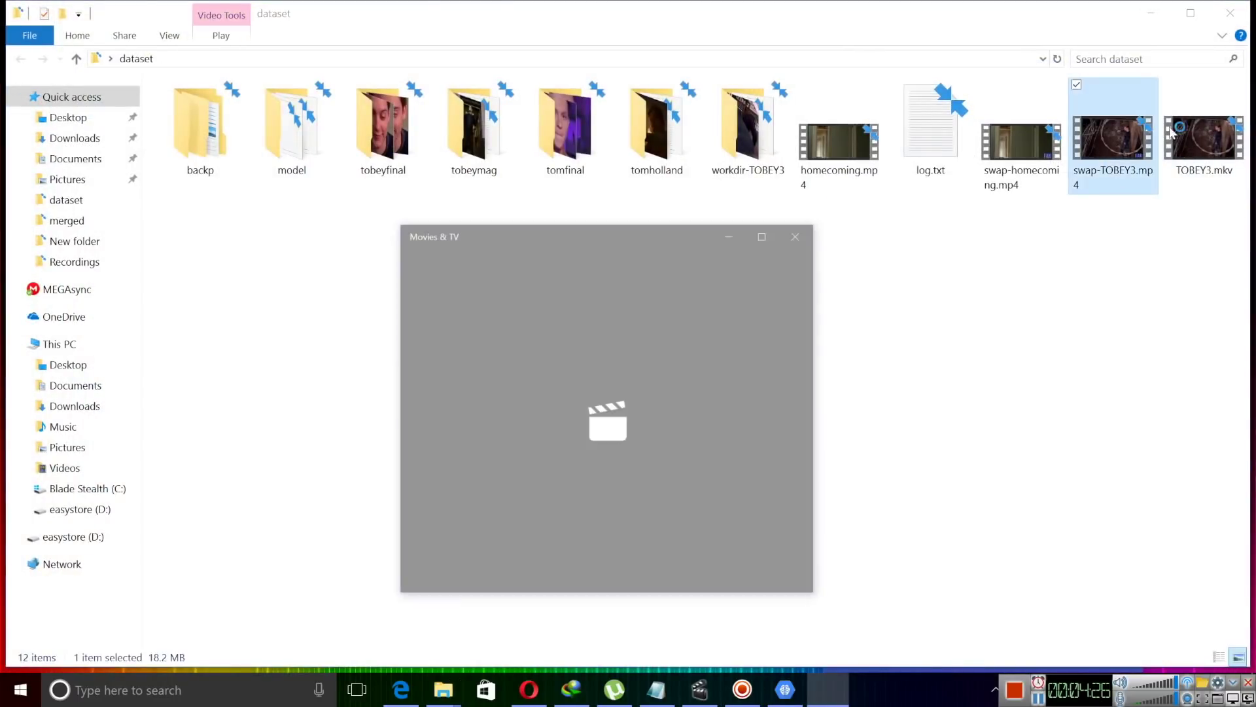